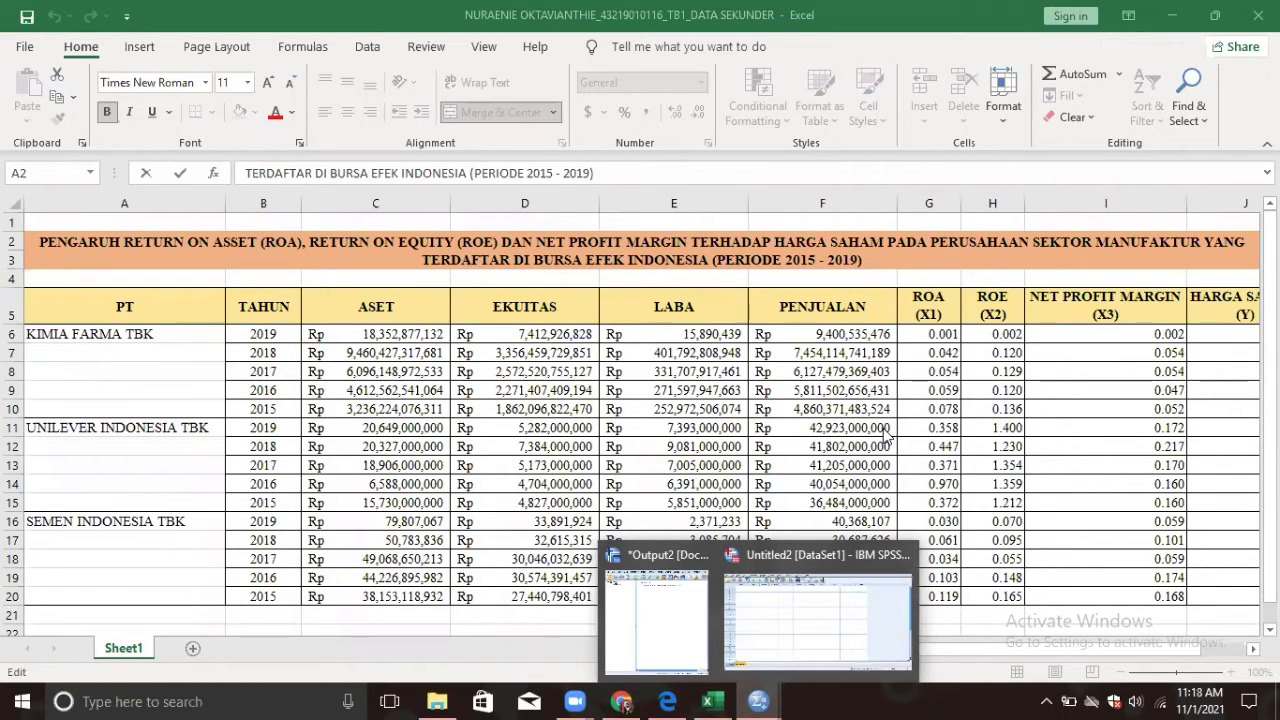
Switch to the SPSS Data Editor and name the first two variables PT and TAHUN
click(810, 635)
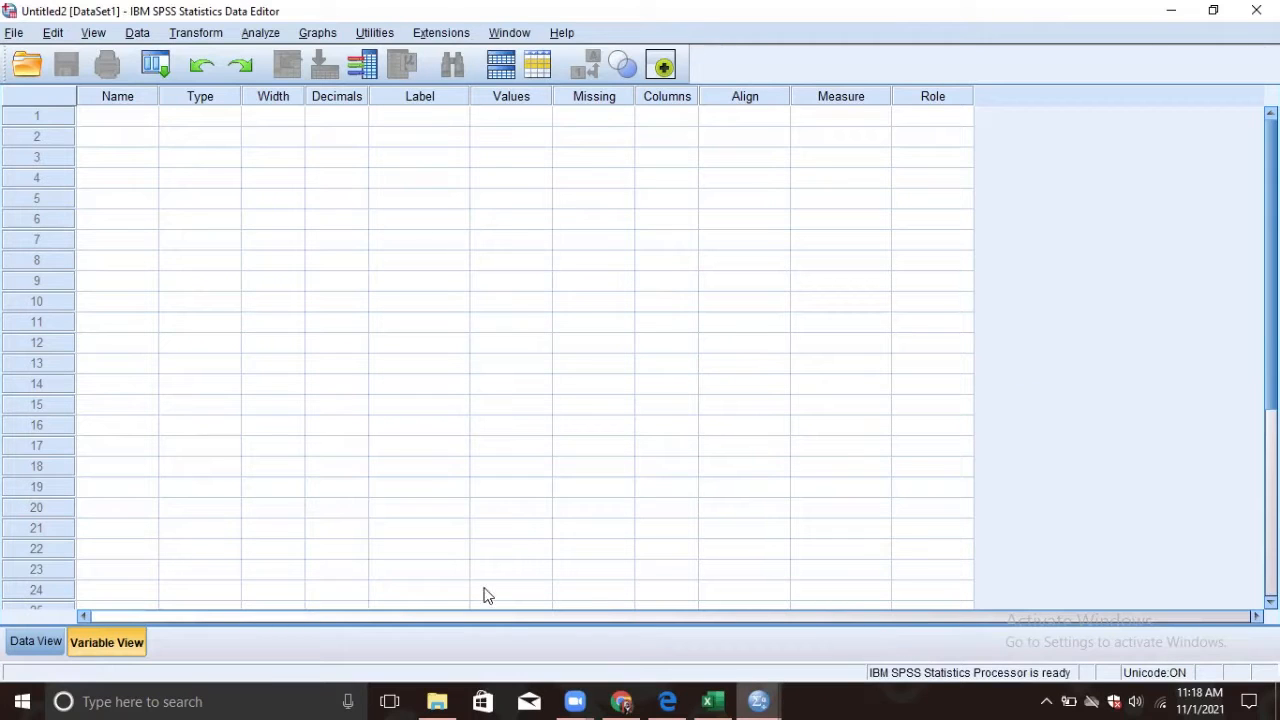
click(118, 120)
text(p)
key(Return)
text(TAHU)
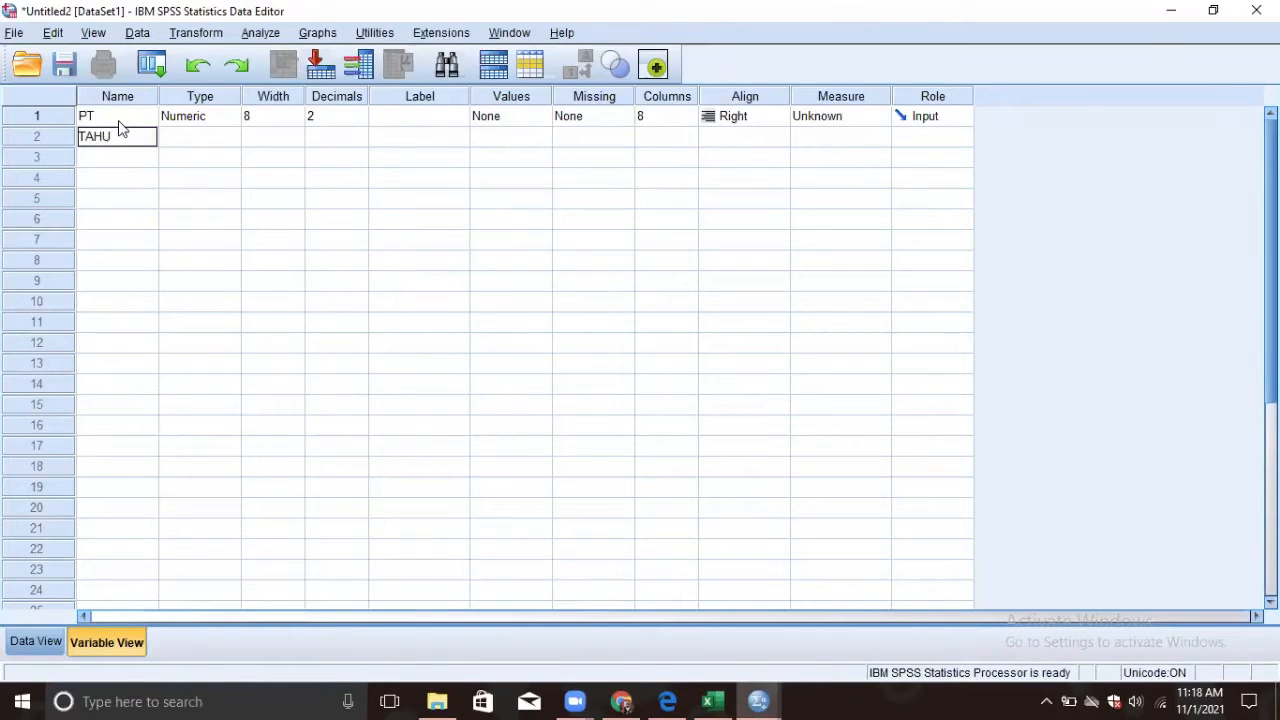
text(N)
key(Return)
Name the third and fourth variables X1_ROA and X2_ROE
text(X1)
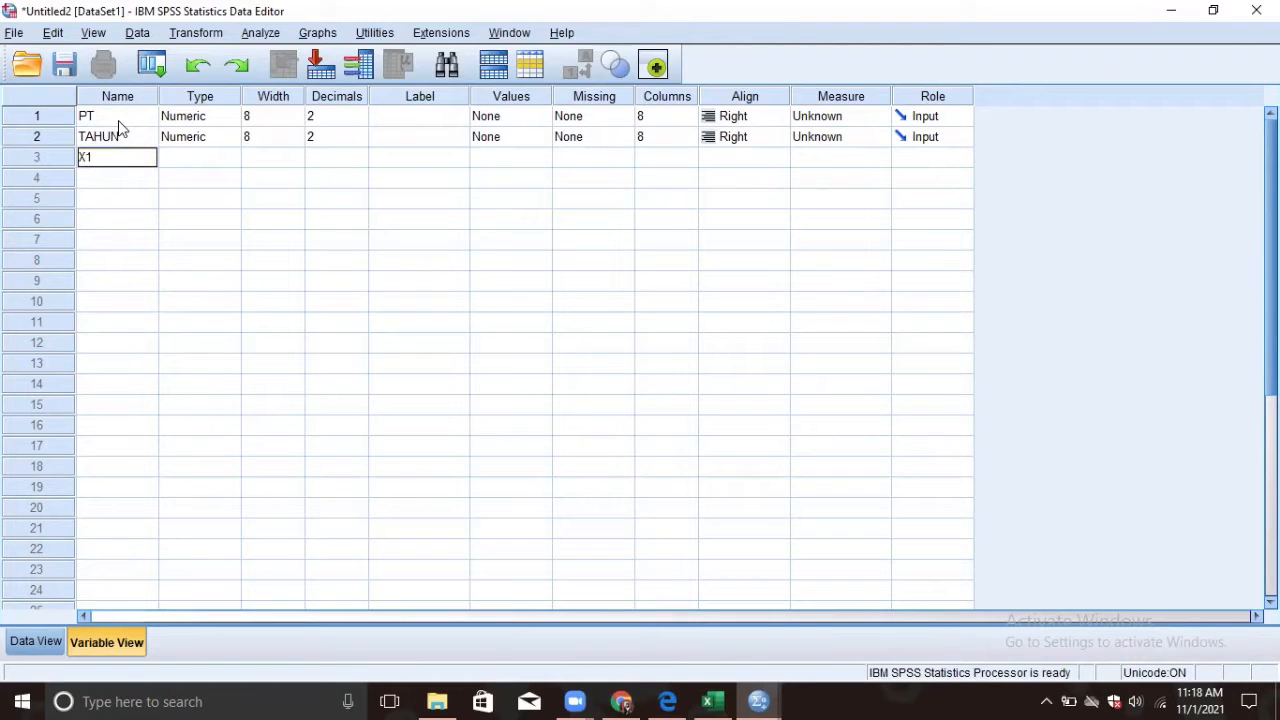
text(_ROA)
key(Return)
text(X)
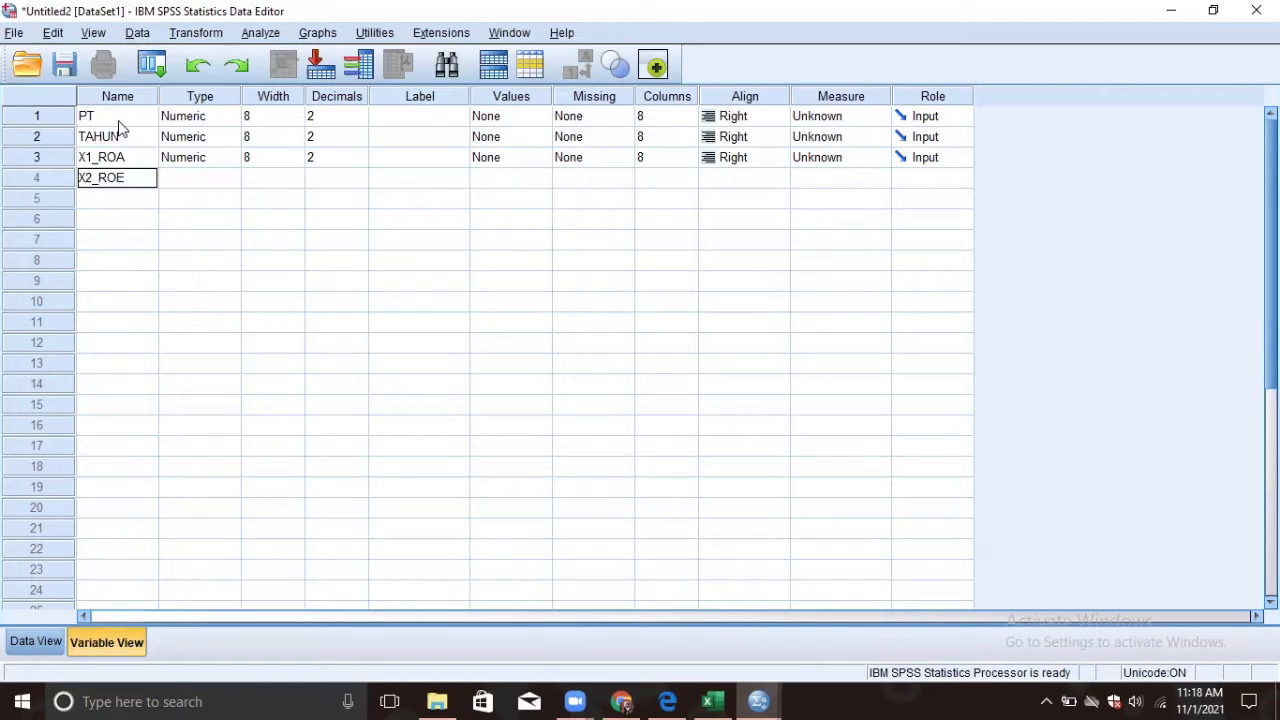
text(2_ROE)
key(Return)
Name the fifth and sixth variables X3_NET_PROFIT_MARGIN and Y_HARGA_SAHAM
text(X3)
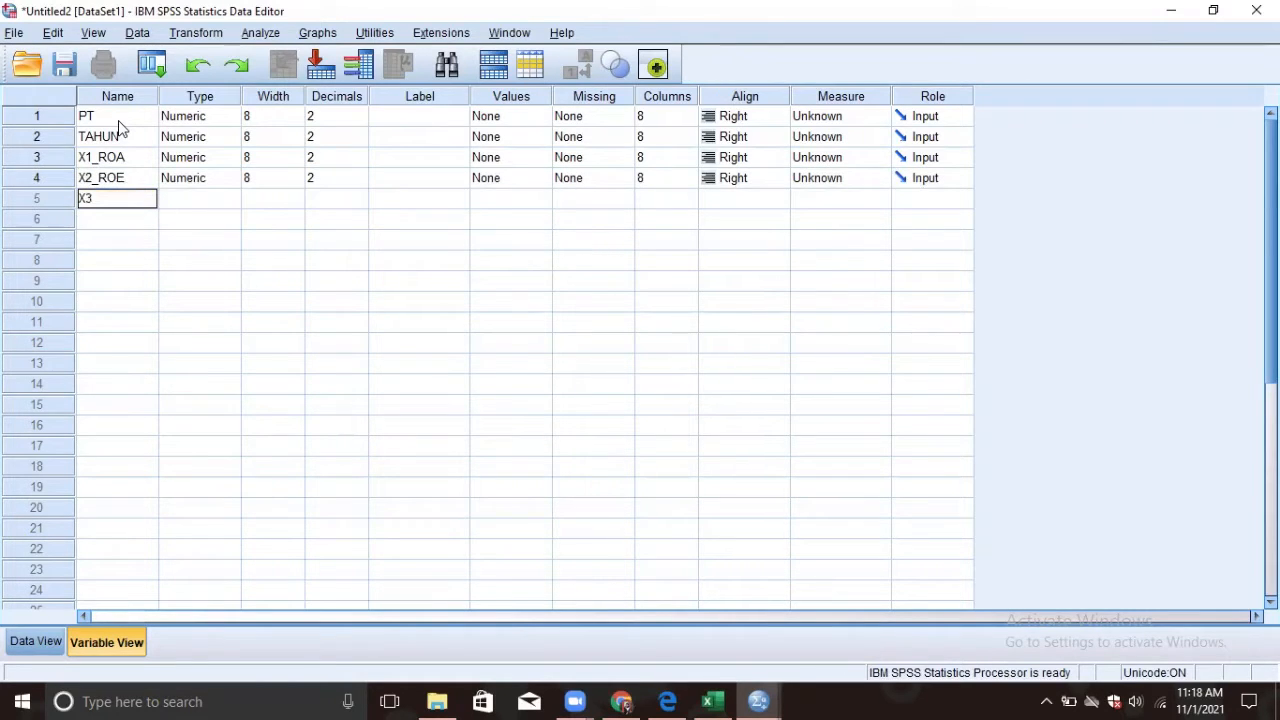
text(_NET_P)
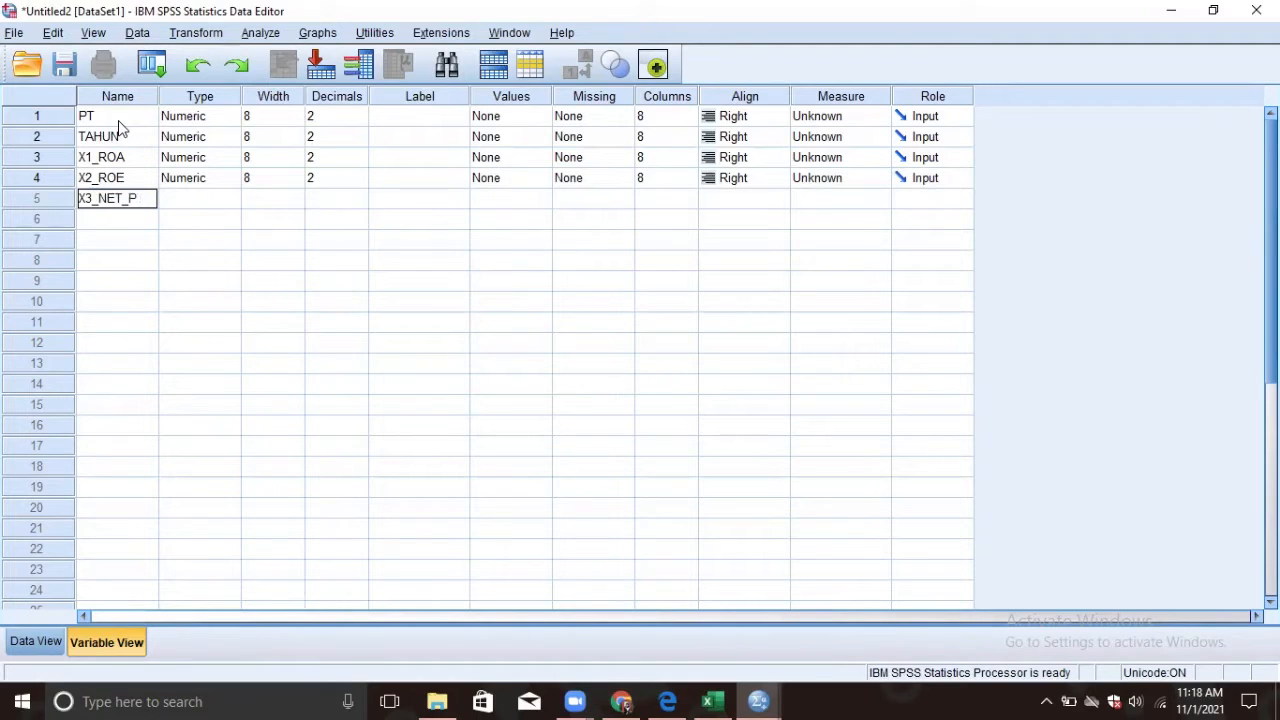
text(ROFIT)
text(_MARGIN)
key(Return)
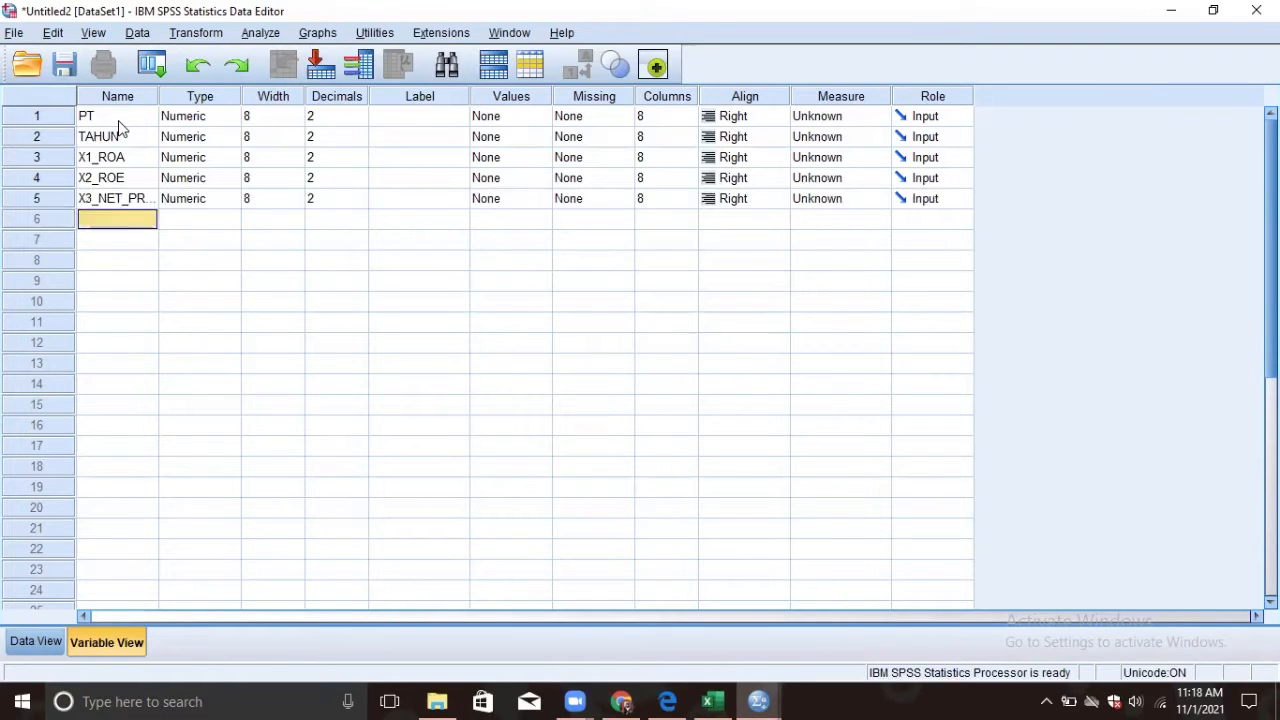
text(Y_HARGA)
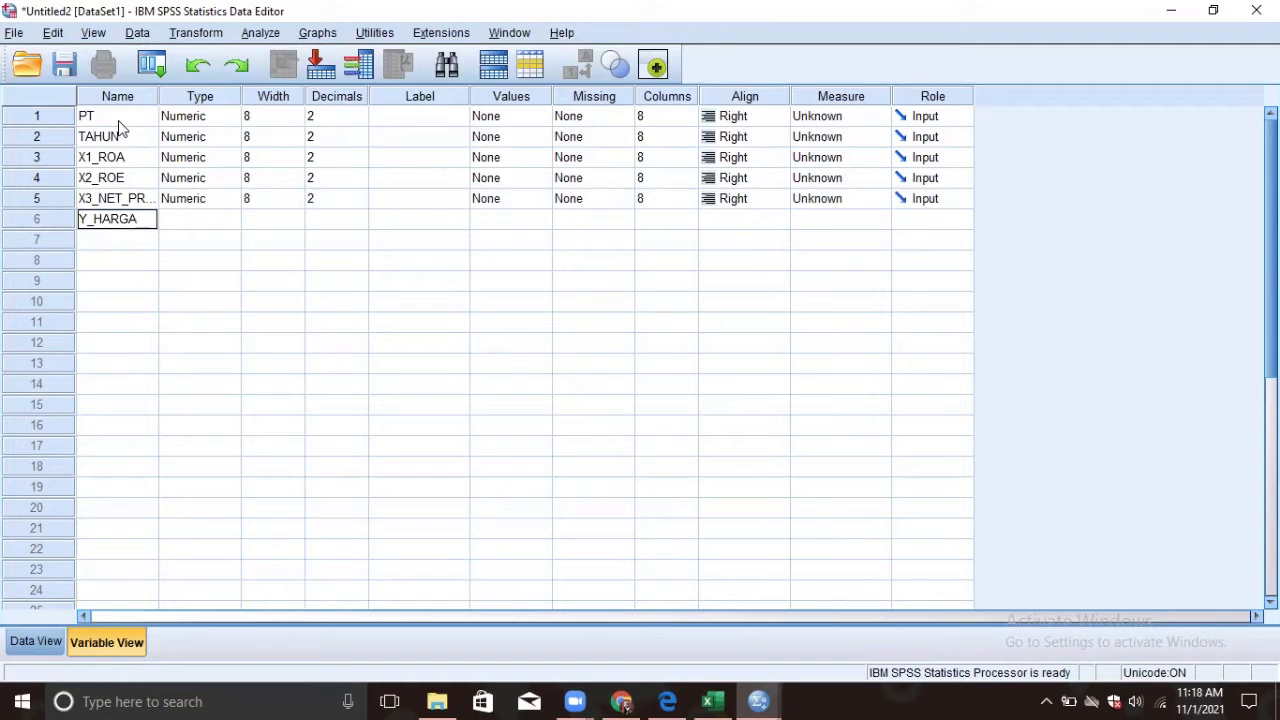
text(_SAHAM)
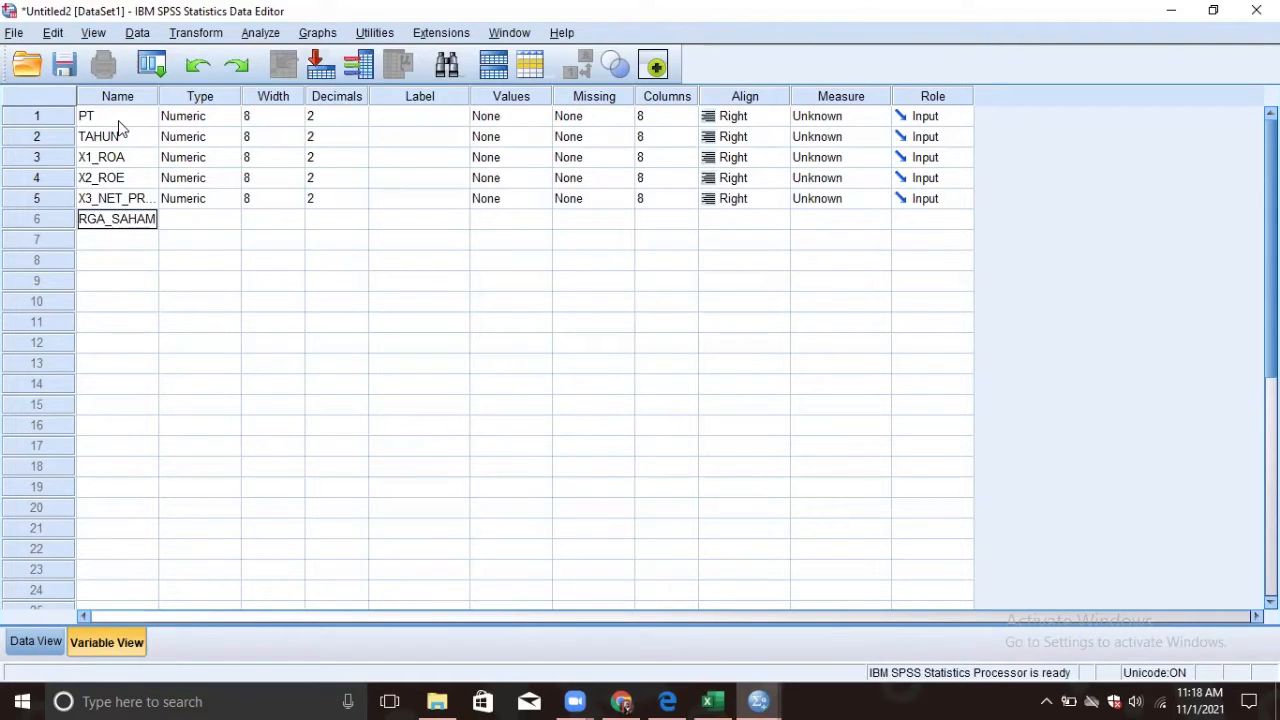
Change the variable type of both PT and TAHUN to String
click(212, 118)
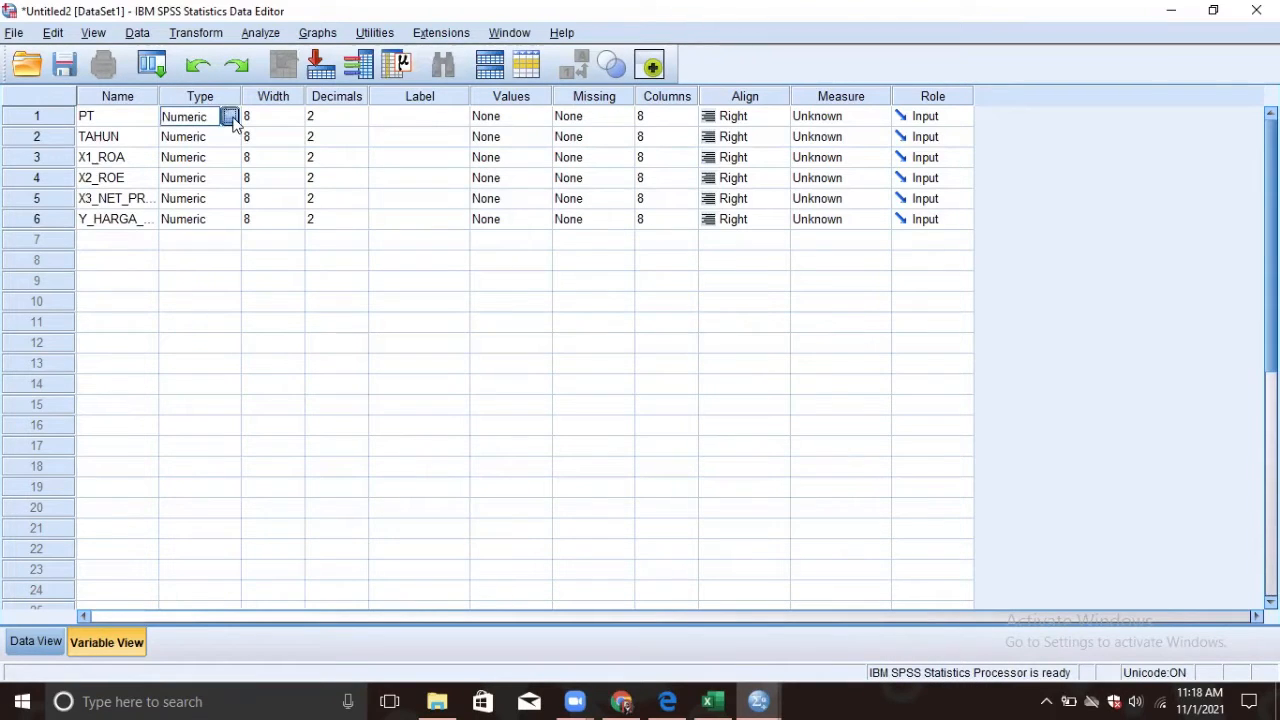
click(229, 117)
click(450, 373)
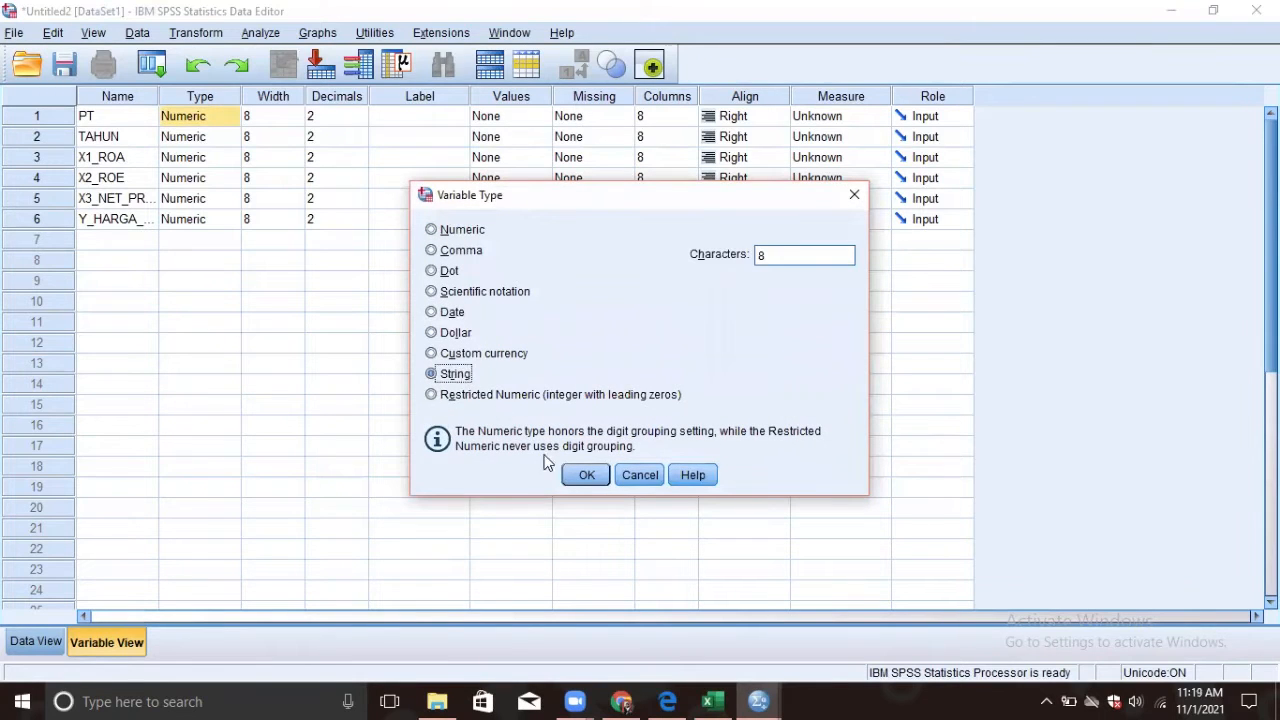
click(582, 476)
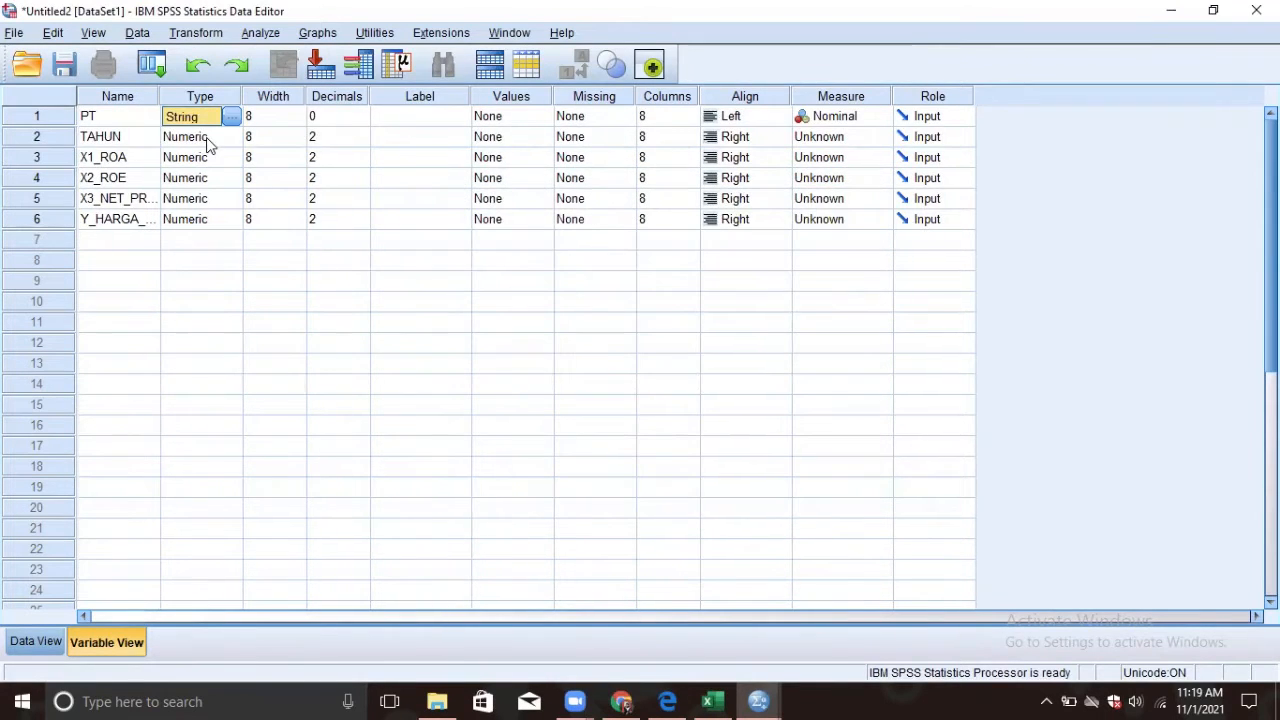
click(208, 142)
click(229, 137)
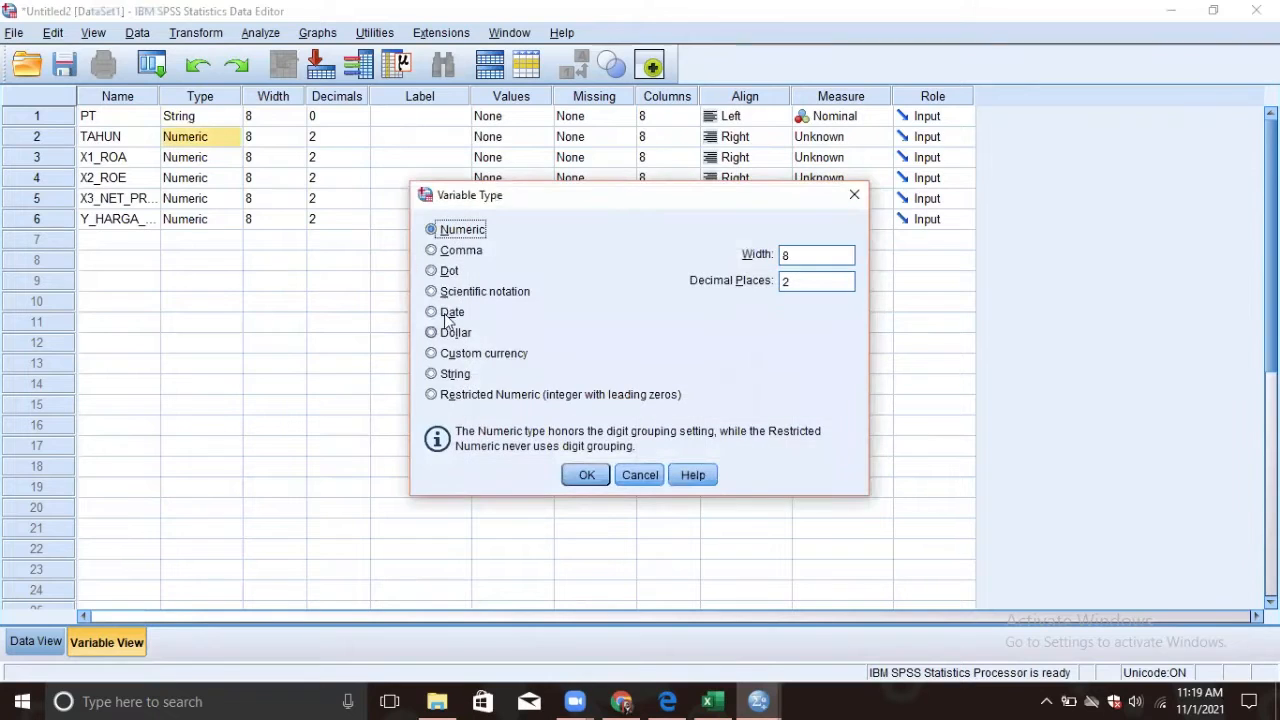
click(452, 375)
click(578, 478)
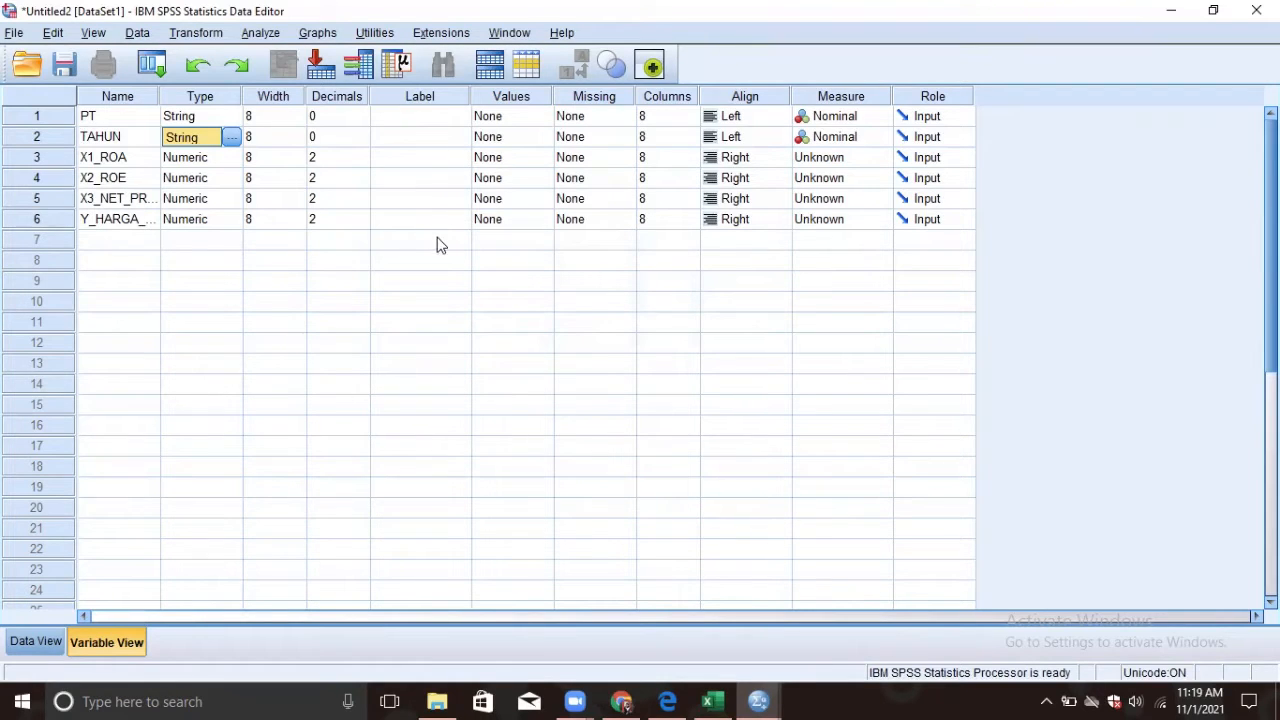
Set the decimals to 3 for X1_ROA, X2_ROE and X3_NET_PROFIT_MARGIN, and to 0 for Y_HARGA_SAHAM
click(332, 159)
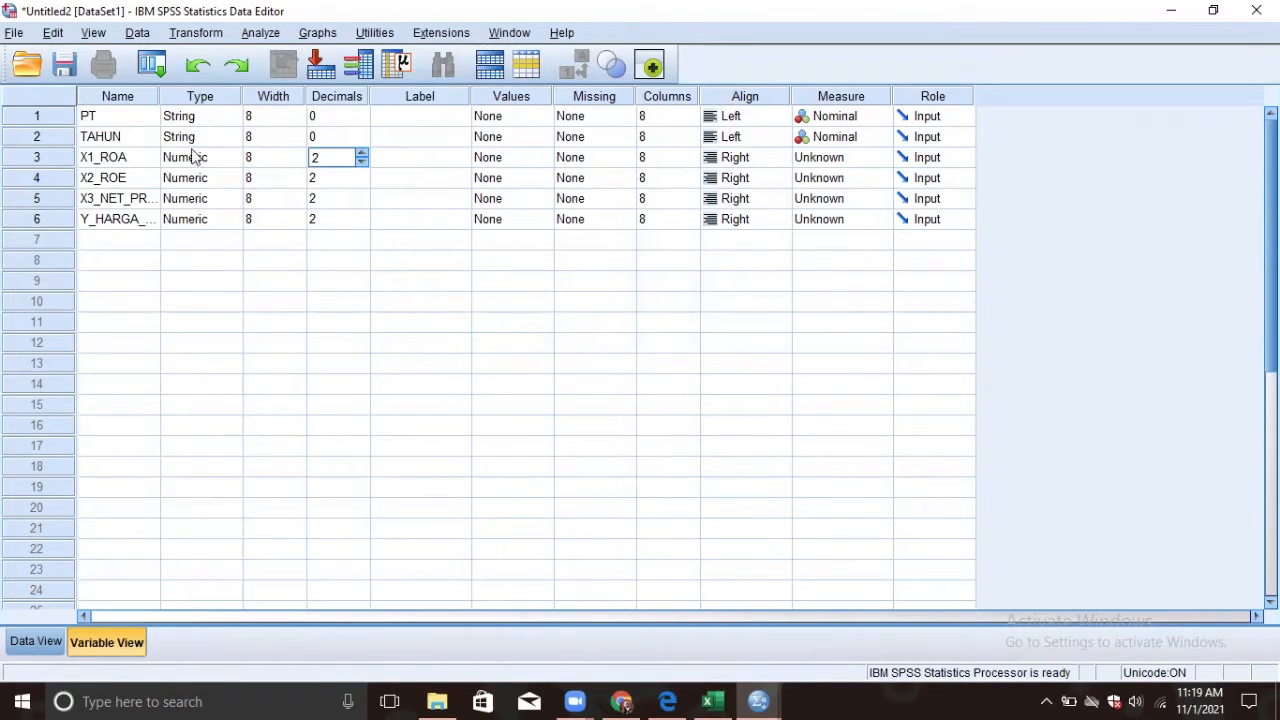
text(3)
key(Return)
key(Return)
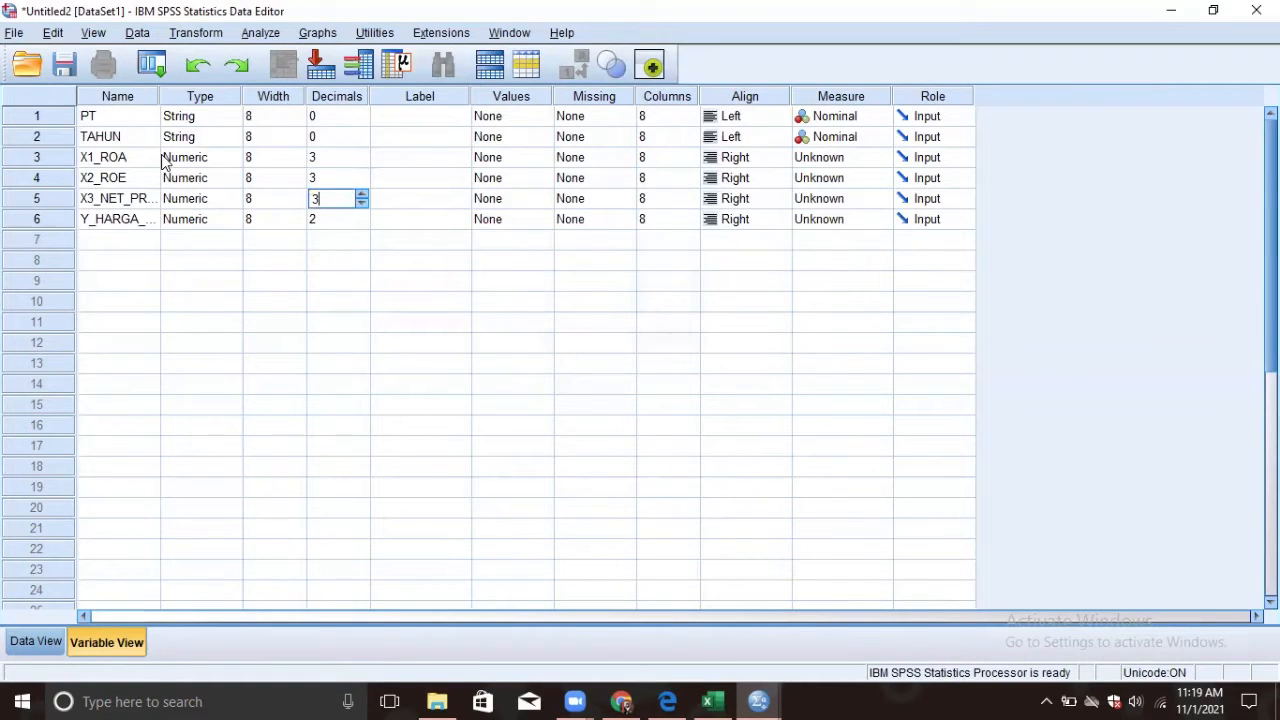
key(Return)
text(0)
key(Delete)
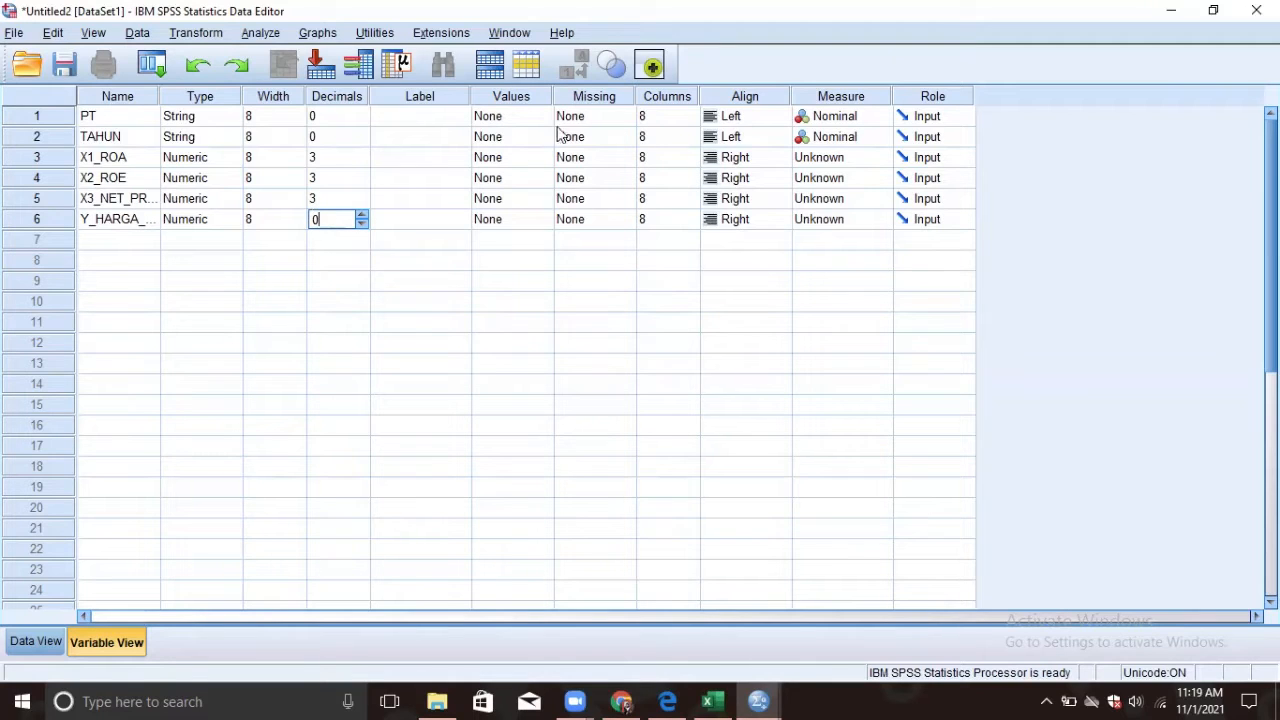
Set the measurement level to Scale for X1_ROA, X2_ROE, X3_NET_PROFIT_MARGIN and Y_HARGA_SAHAM
click(833, 158)
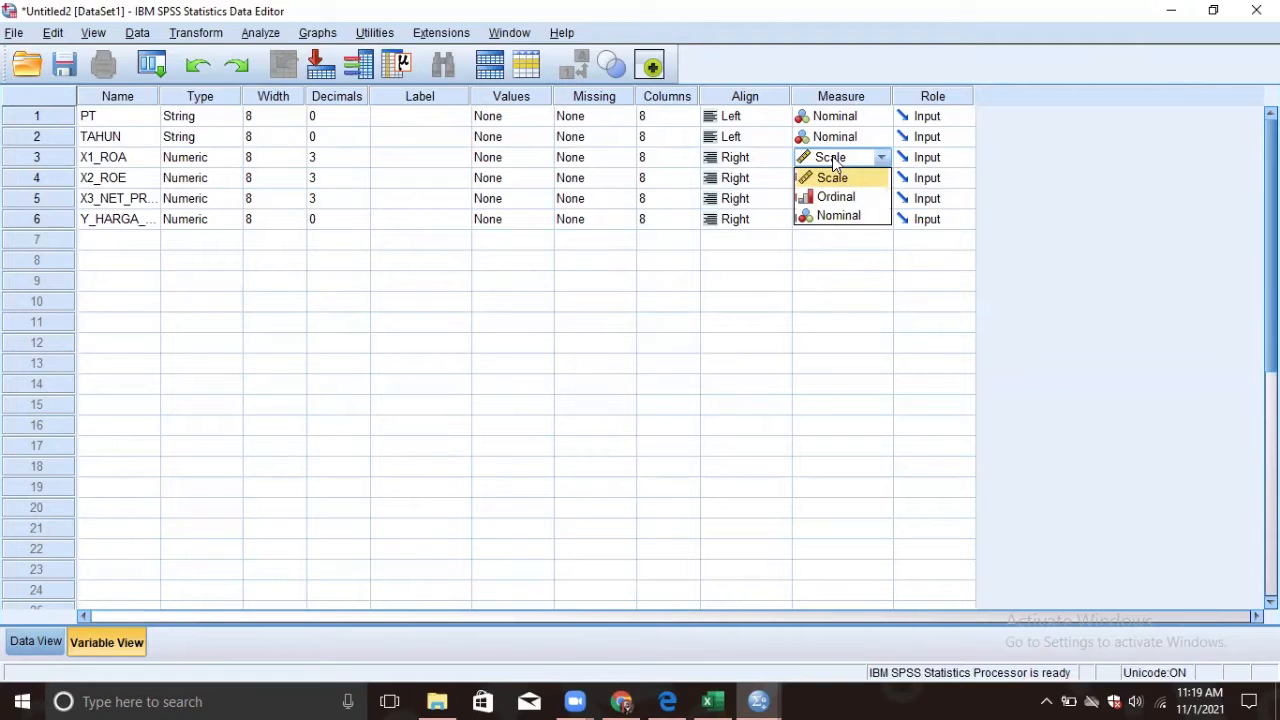
click(838, 196)
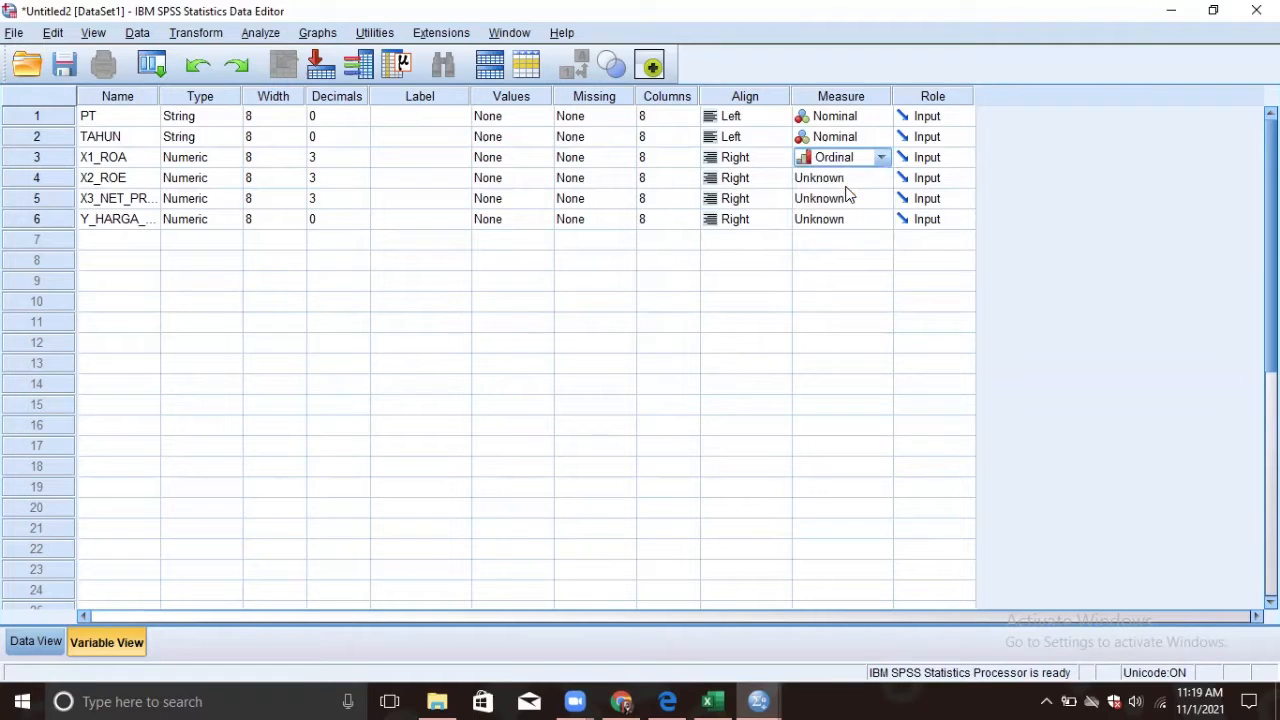
click(843, 160)
click(849, 178)
click(851, 183)
click(847, 197)
click(843, 200)
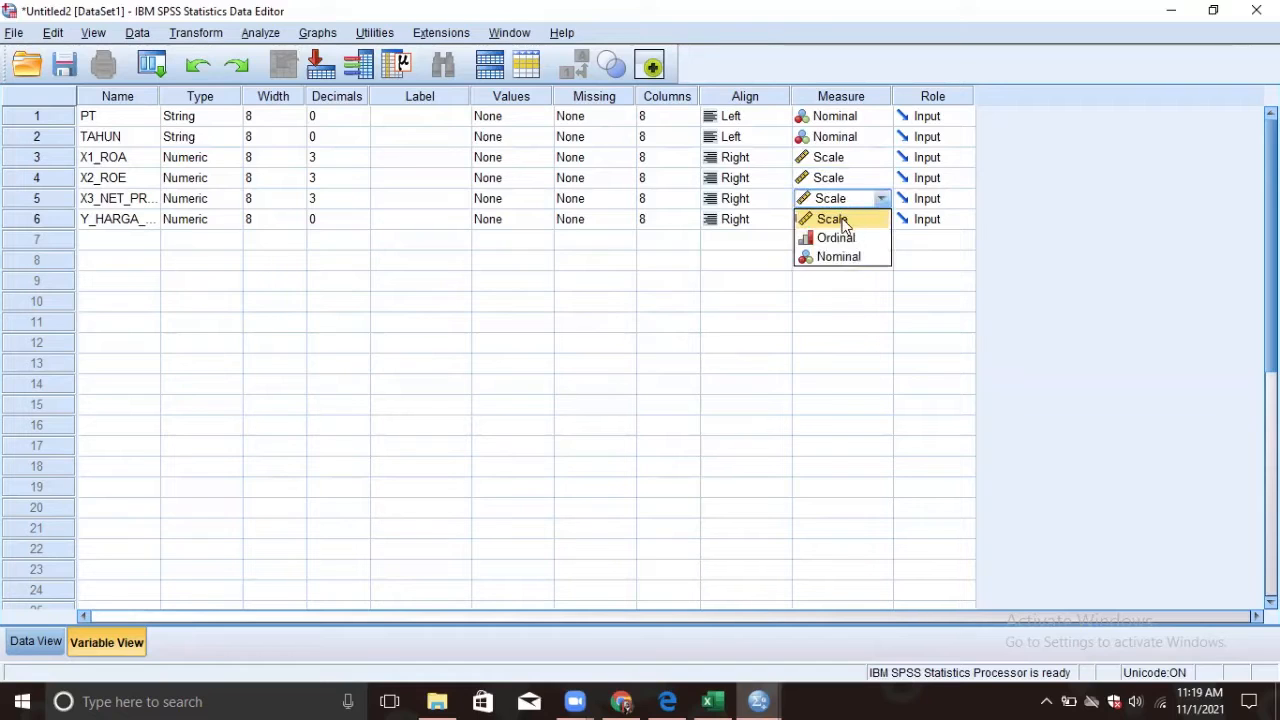
click(843, 221)
click(841, 221)
click(838, 240)
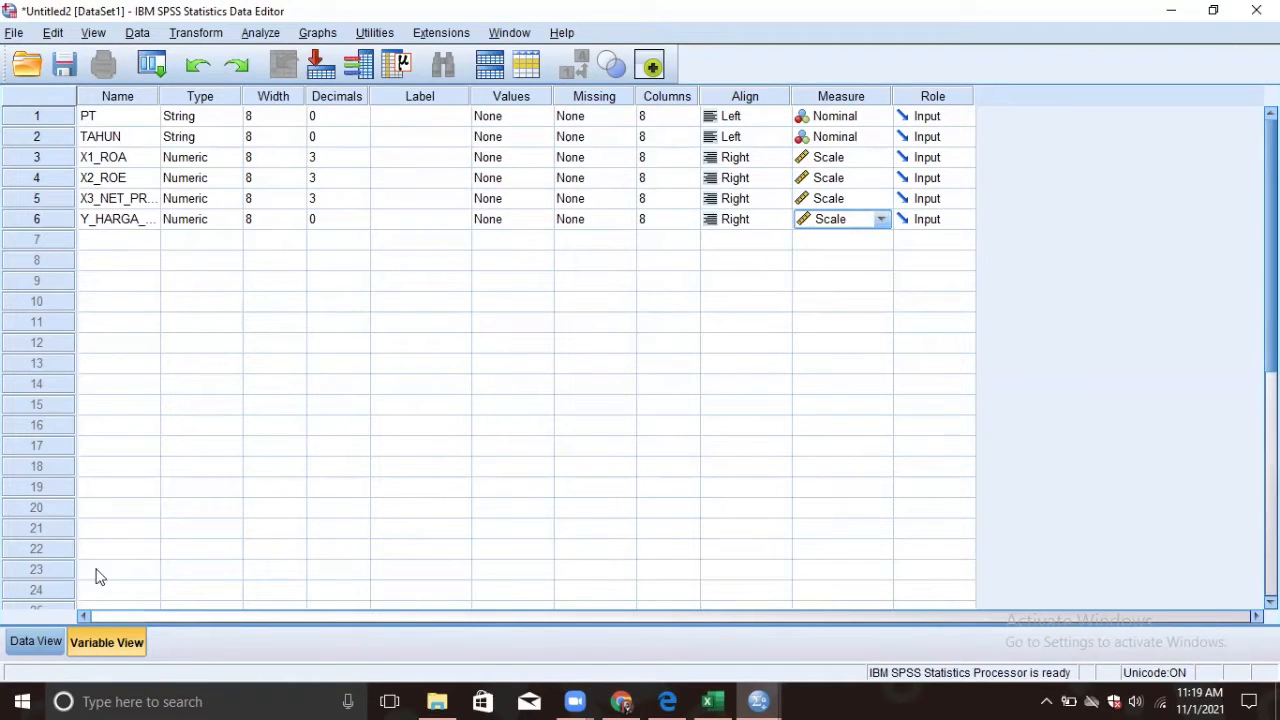
Show the dataset's data grid, and in the Excel workbook copy the ROA, ROE, net profit margin and Harga Saham values in G6:J20
click(36, 644)
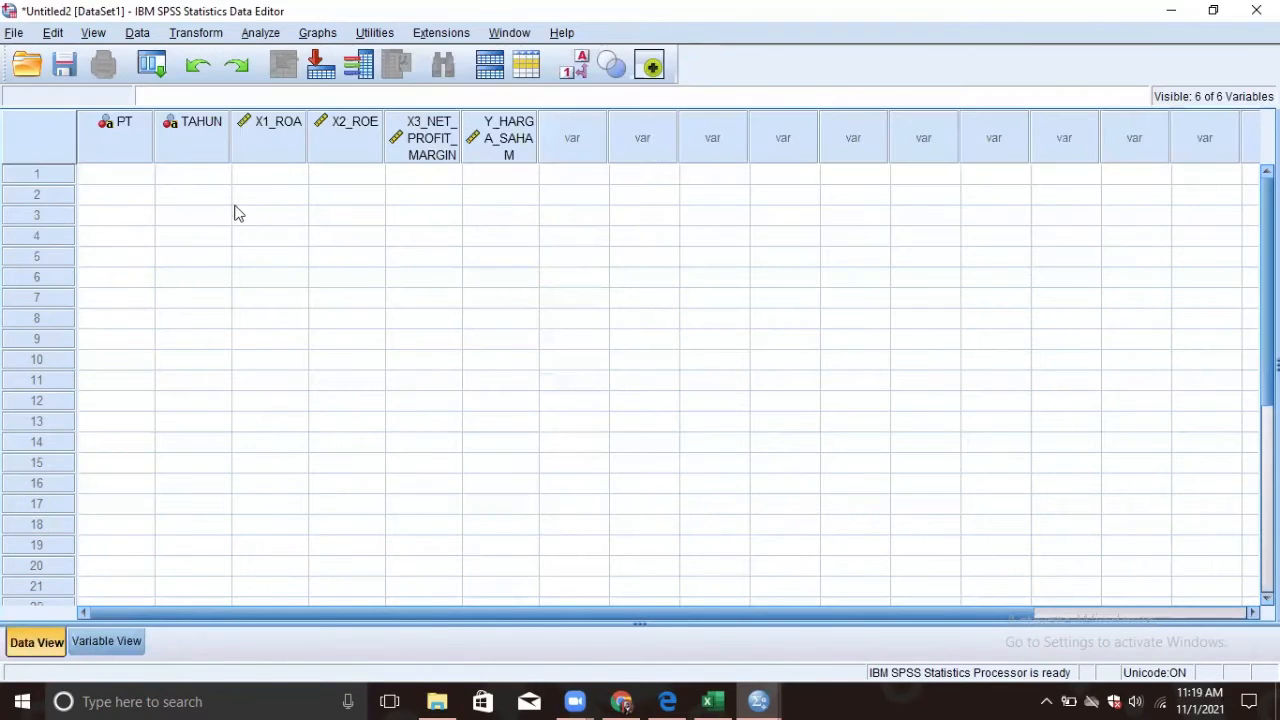
click(712, 700)
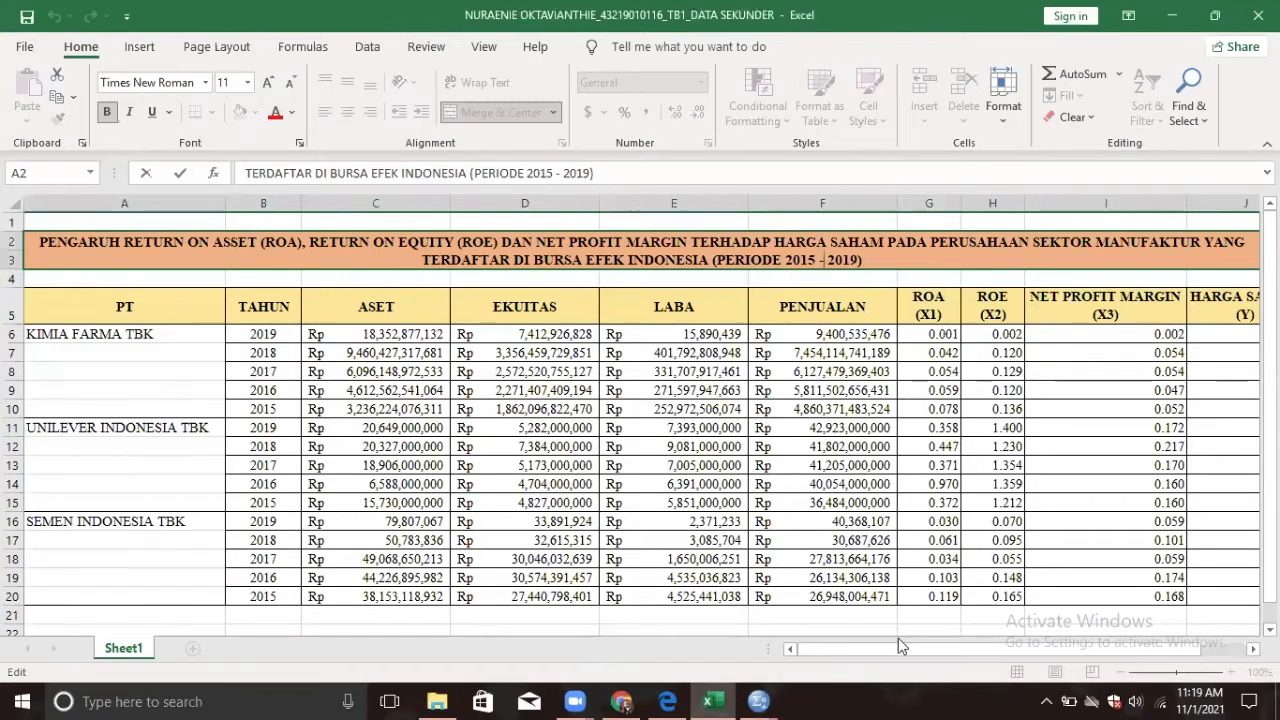
drag(939, 654, 979, 654)
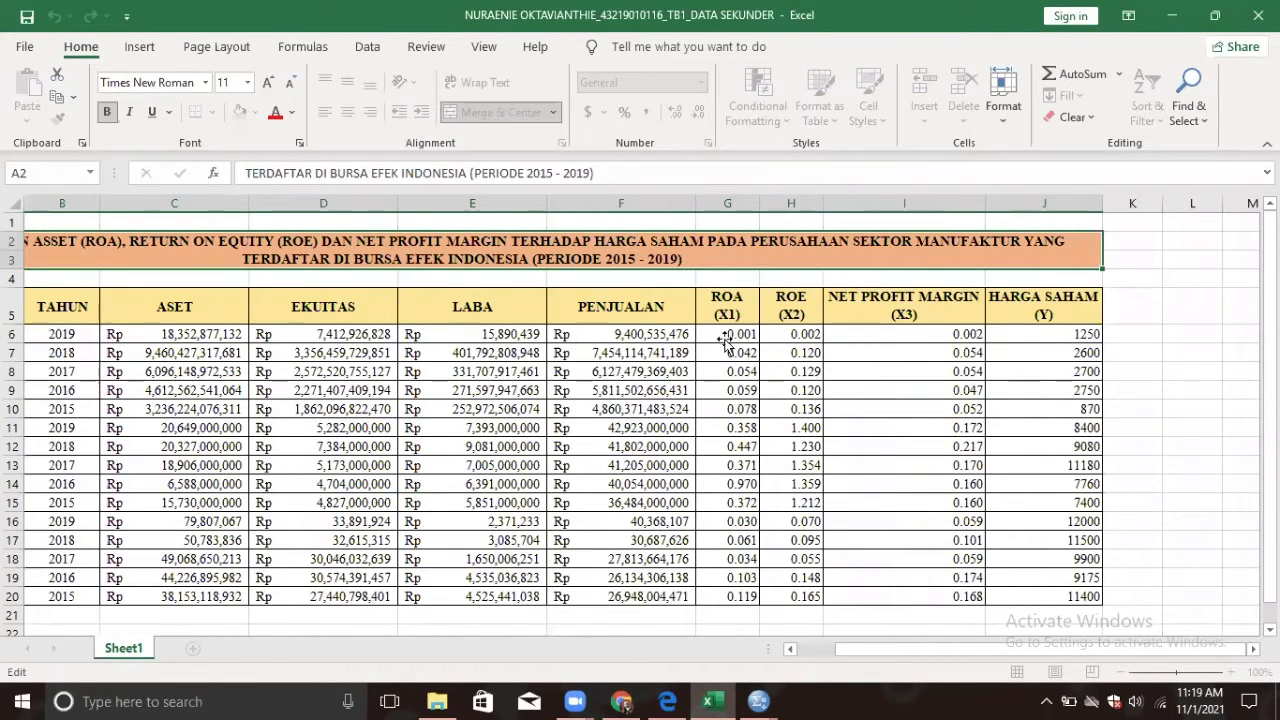
click(726, 336)
key(shift+Right)
key(shift+Right)
key(shift+Right)
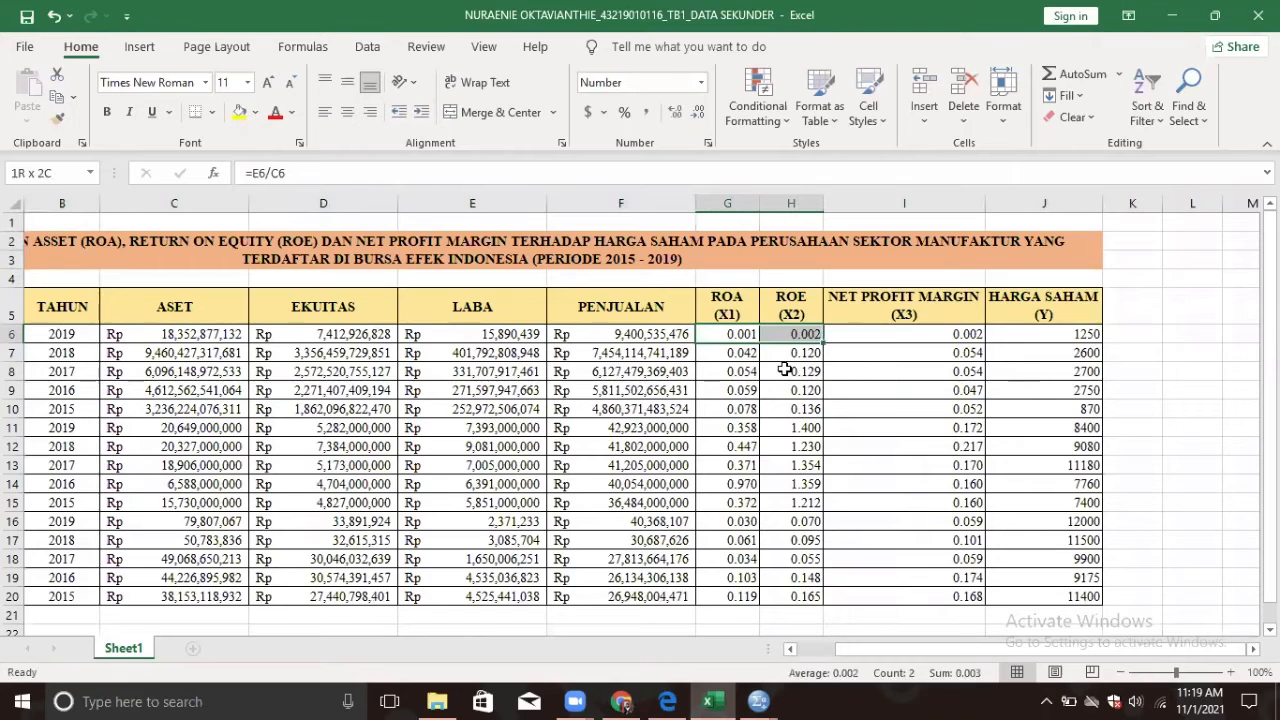
key(shift+Down)
key(shift+Down)
key(shift+Down)
key(shift+Down)
key(shift+Down)
key(shift+Down)
key(shift+Down)
key(shift+Down)
key(shift+Down)
key(shift+Down)
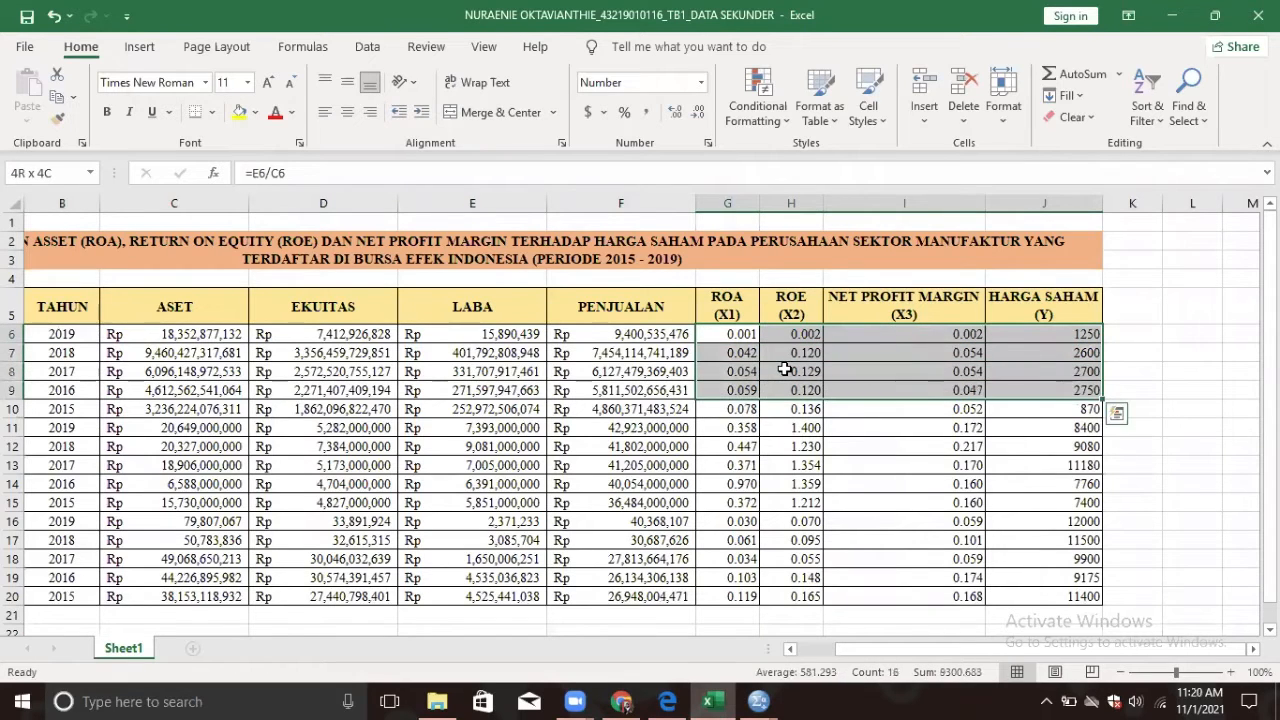
key(shift+Down)
key(shift+Down)
key(shift+Down)
key(shift+Down)
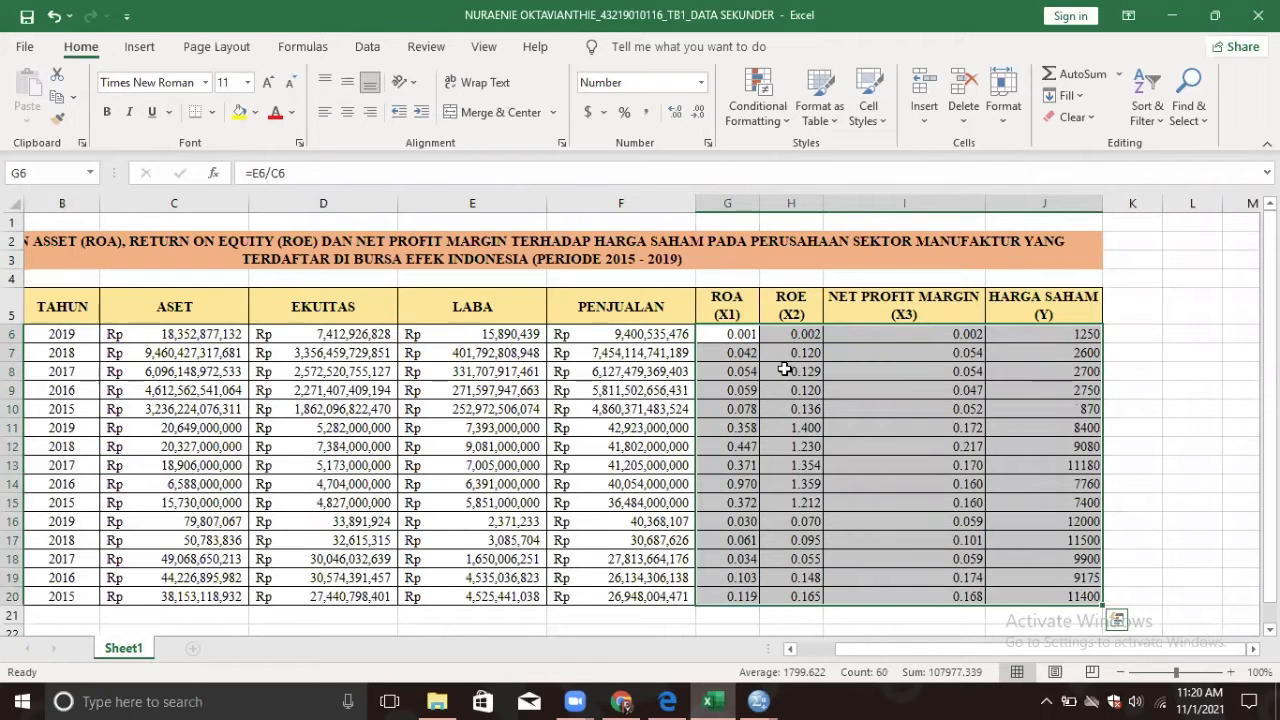
key(ctrl+c)
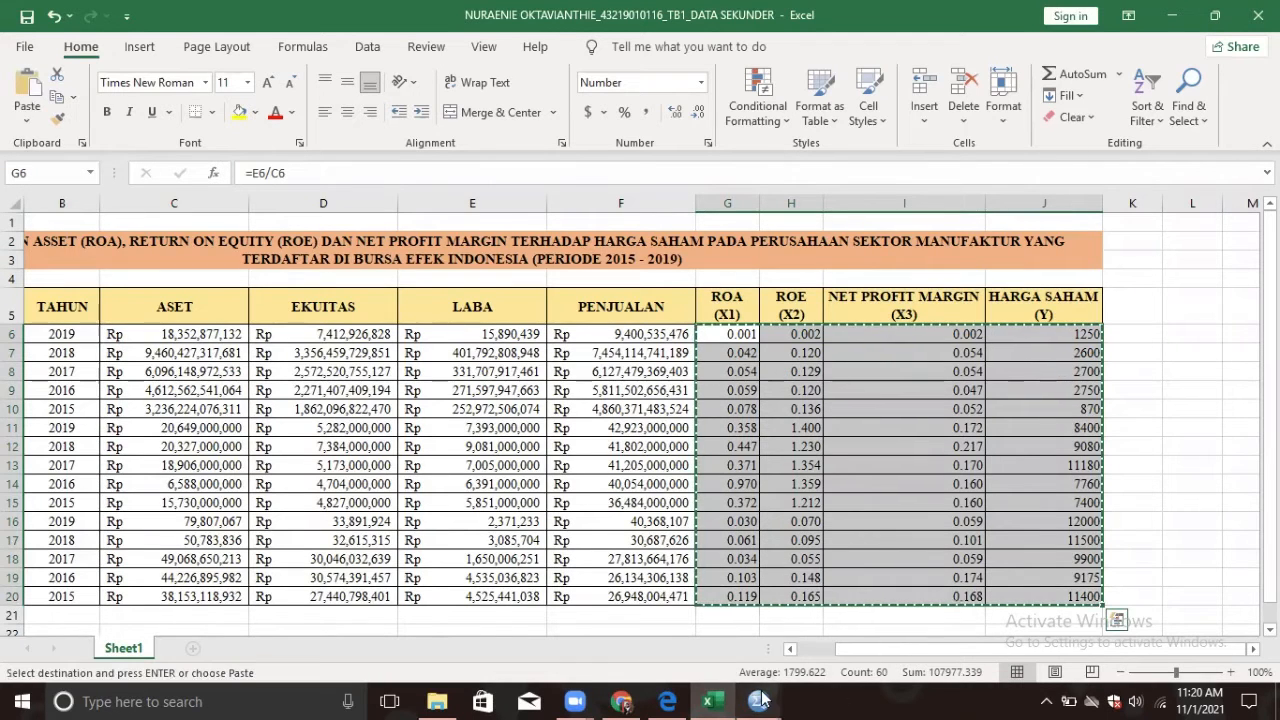
Return to the SPSS Data Editor and paste the copied values starting at row 1 of X1_ROA
click(820, 600)
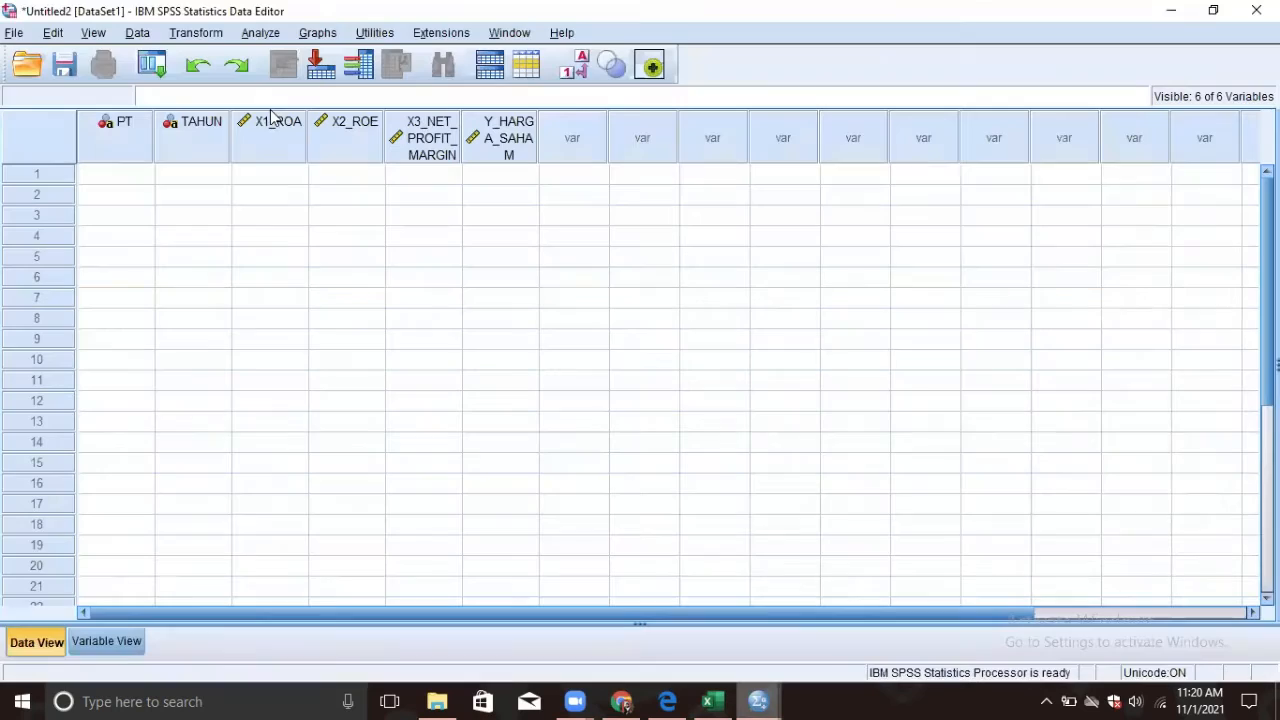
click(280, 181)
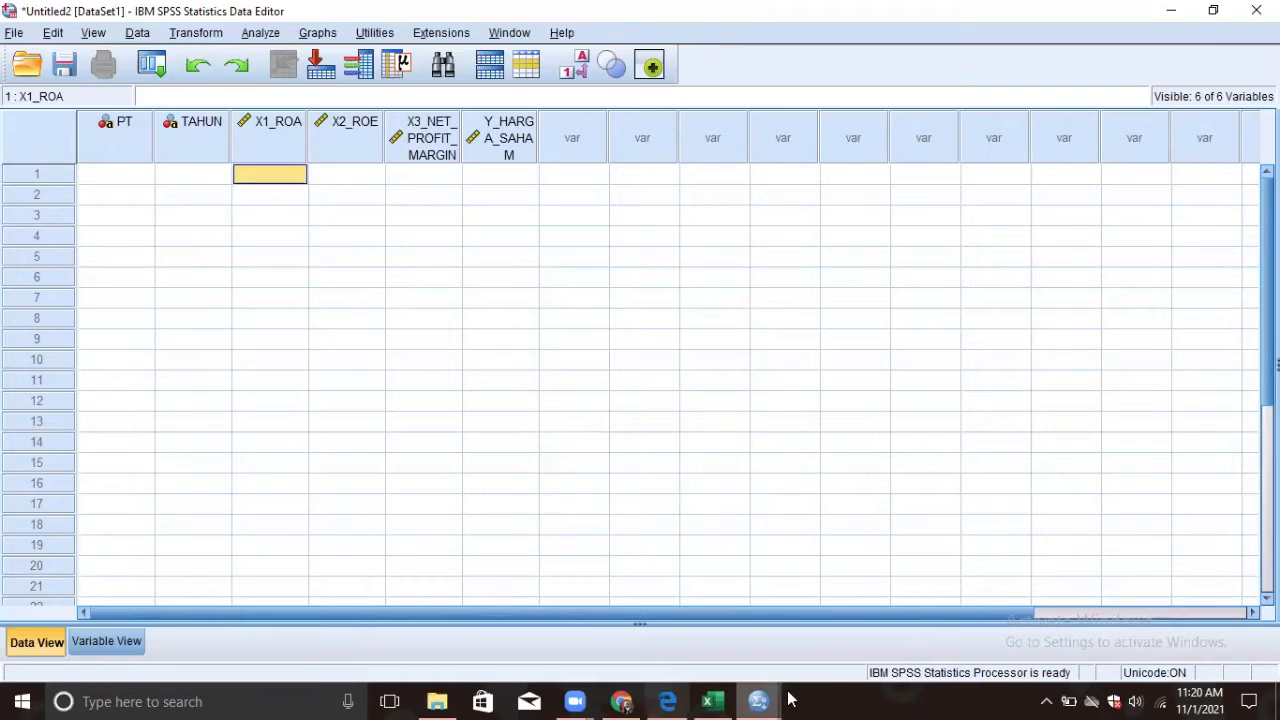
mouse_move(767, 700)
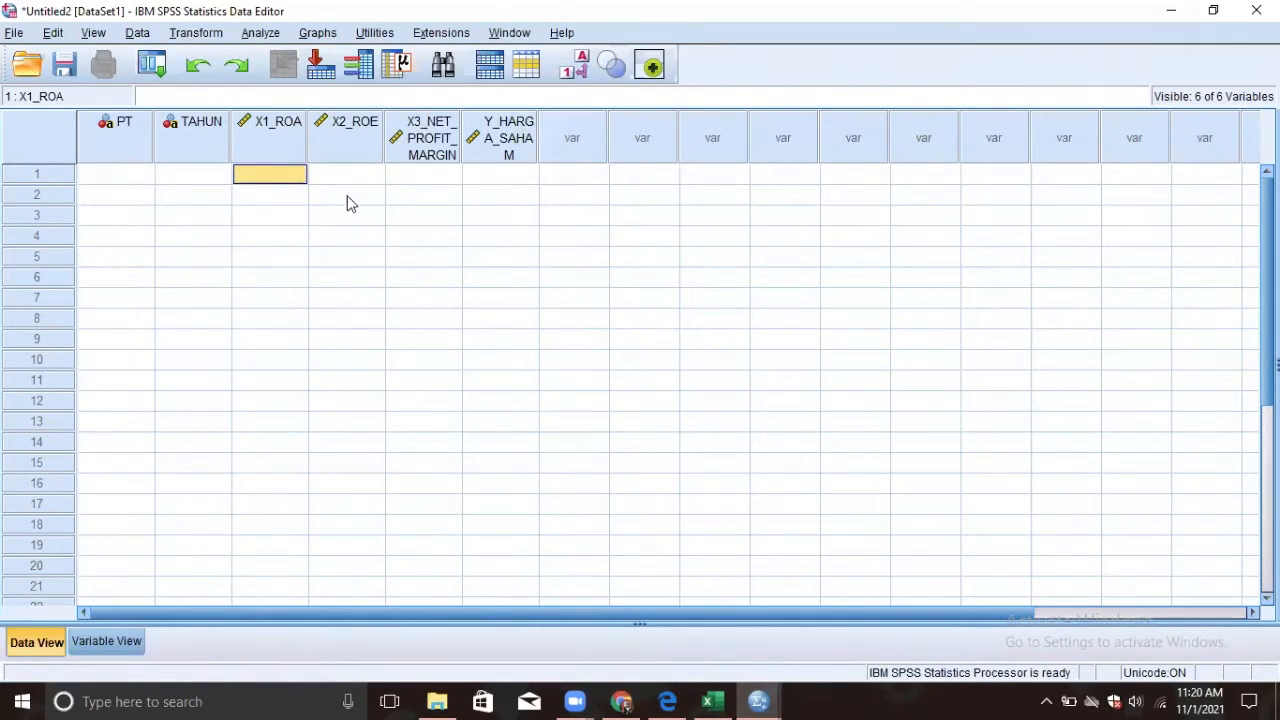
key(ctrl+v)
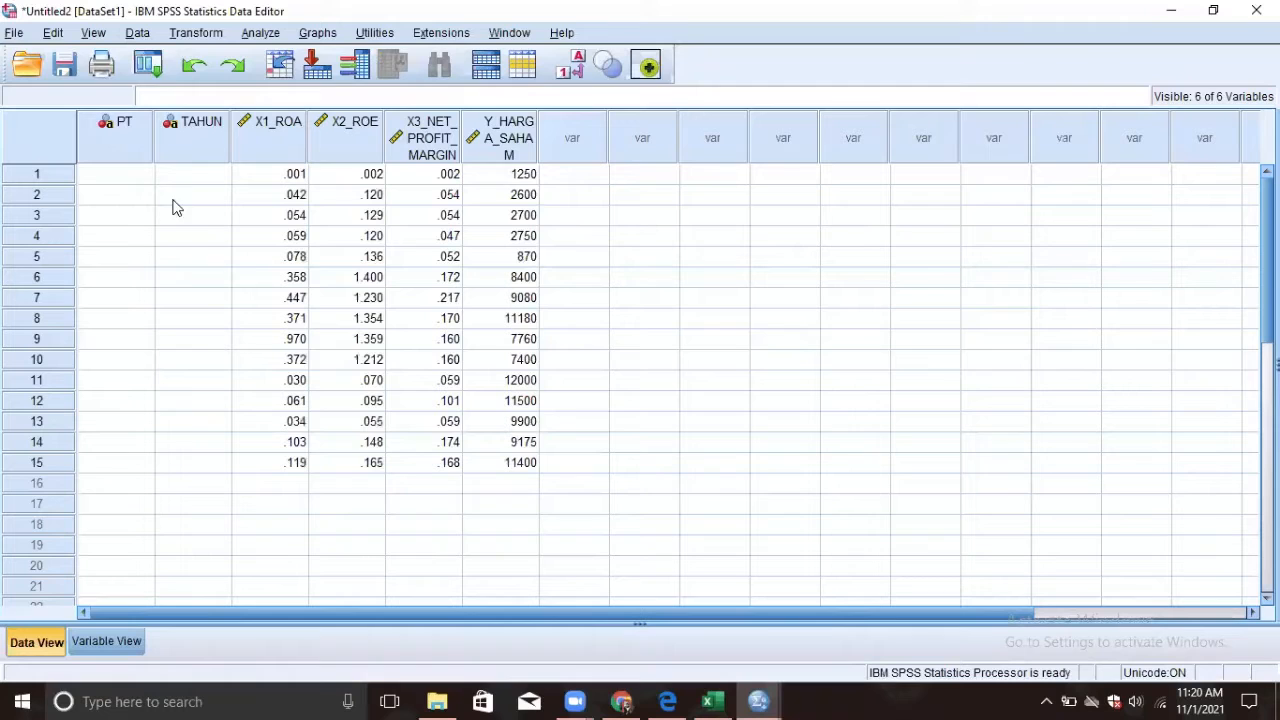
Check the company names and years in the PT and TAHUN columns of the Excel workbook, and return to the SPSS Data Editor
click(120, 175)
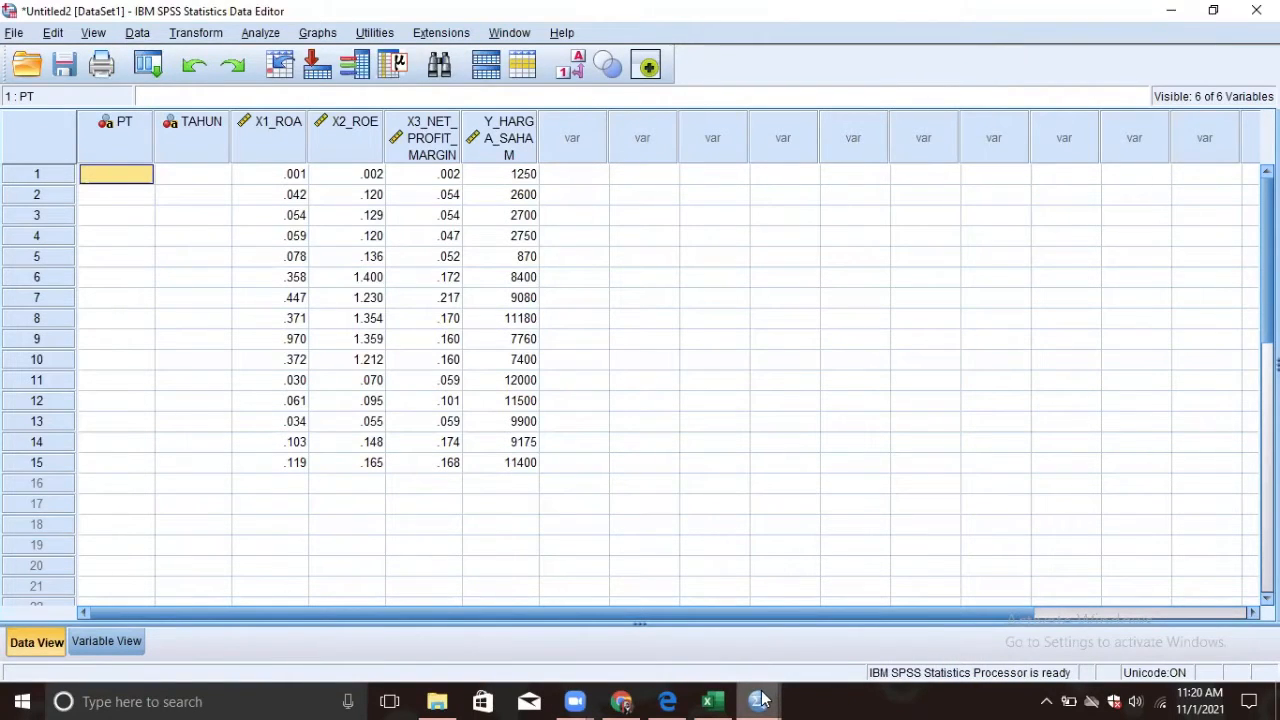
click(703, 699)
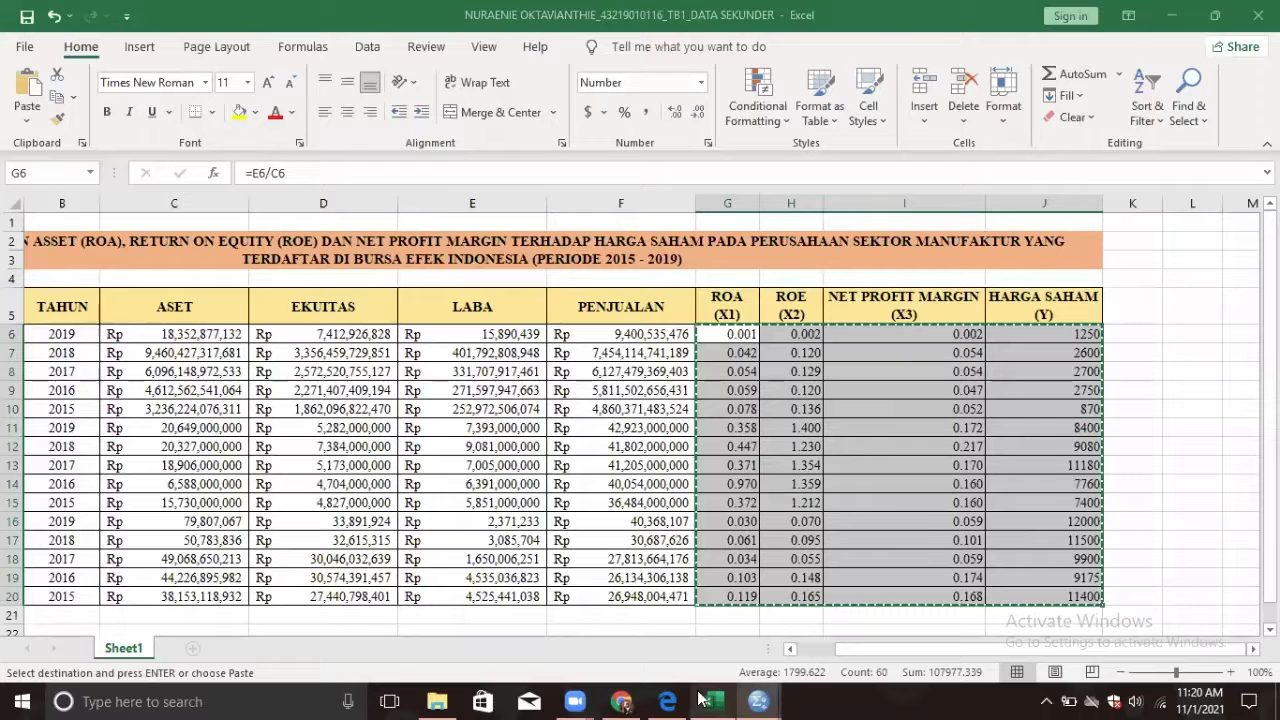
mouse_move(575, 701)
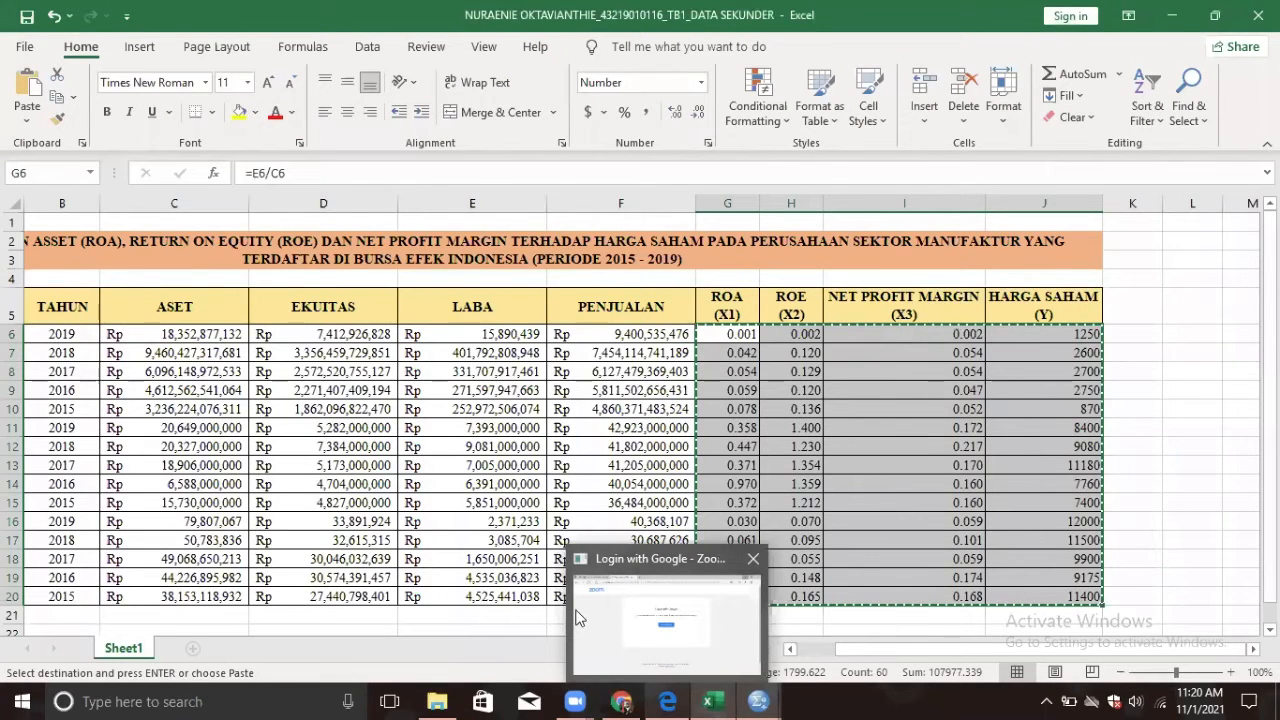
scroll(91, 377, left, 2)
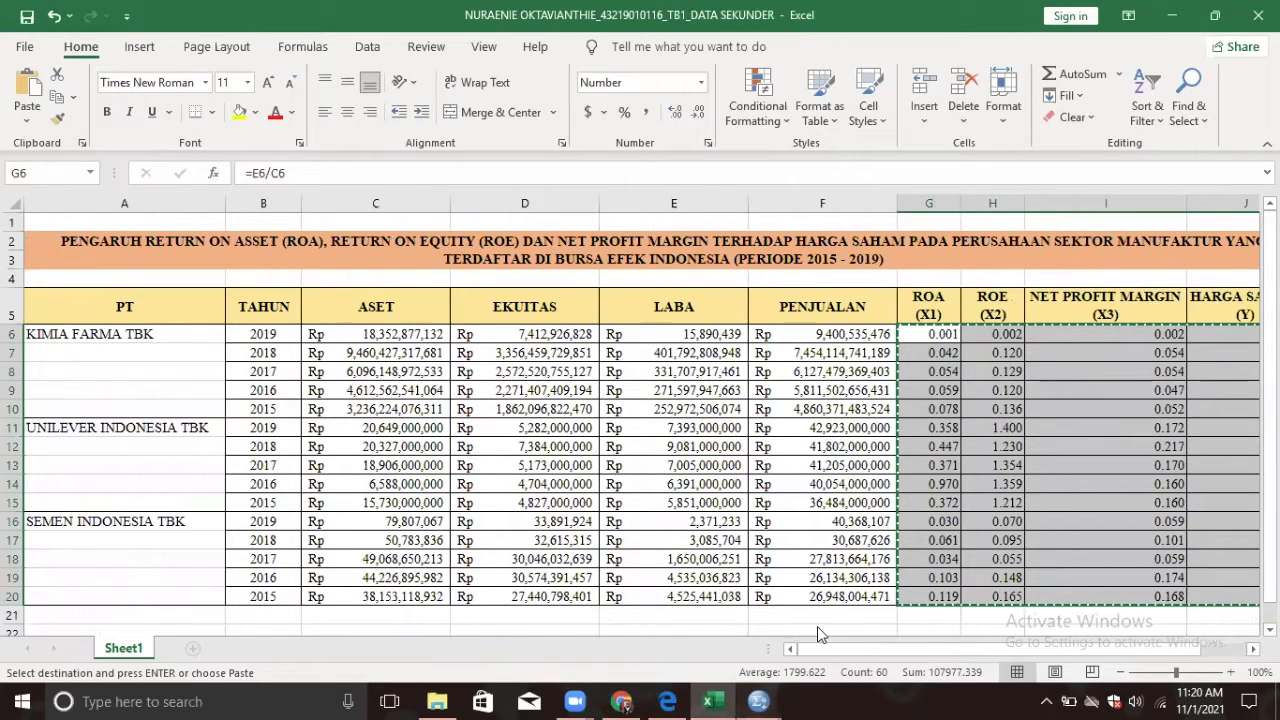
click(895, 500)
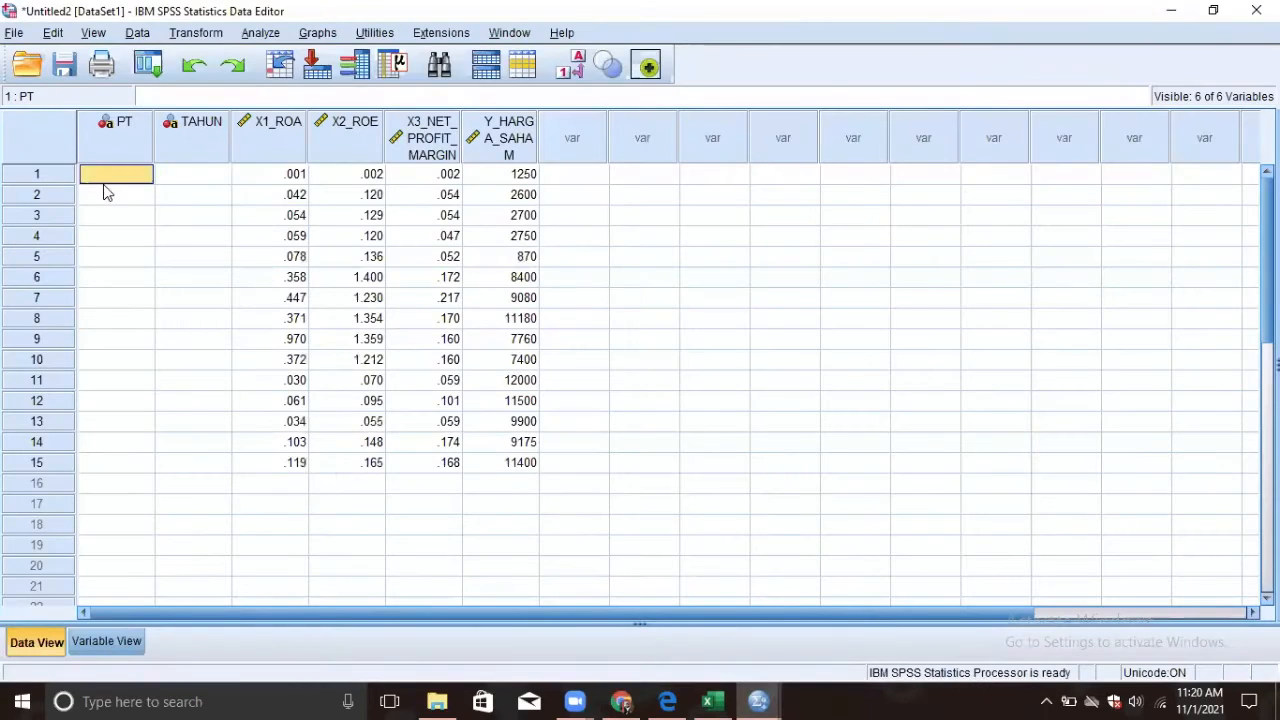
click(714, 700)
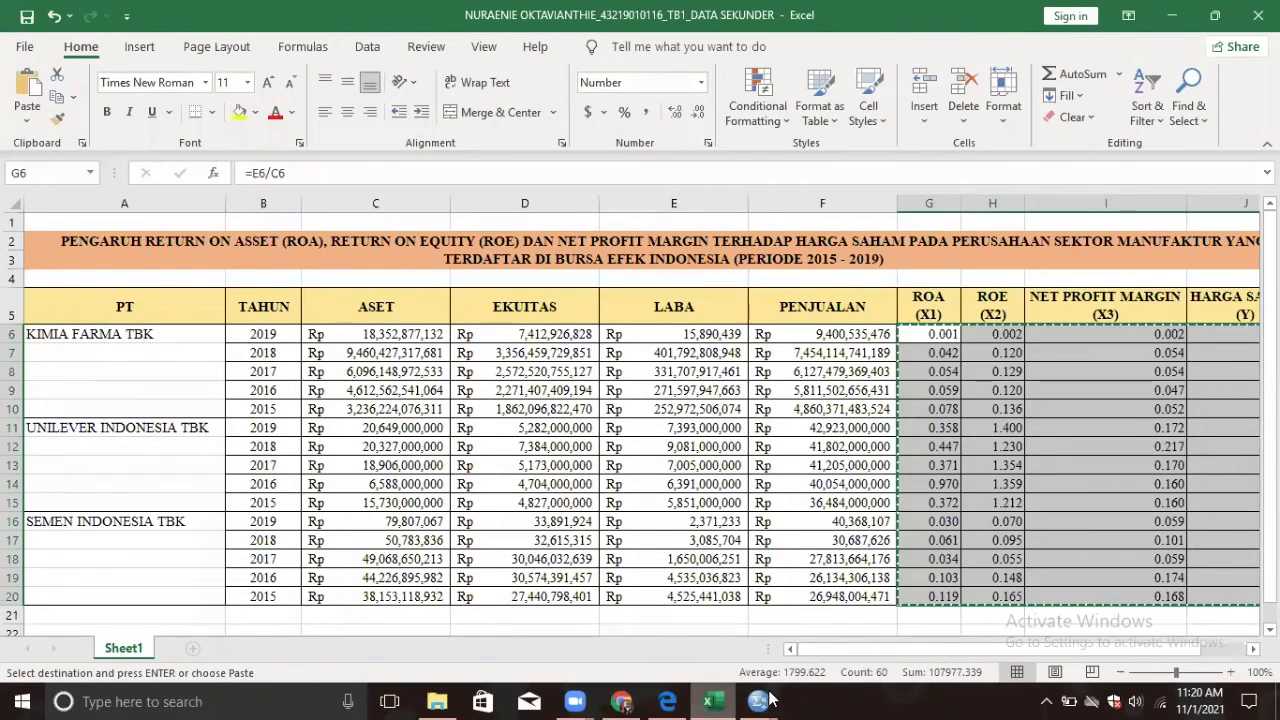
mouse_move(770, 700)
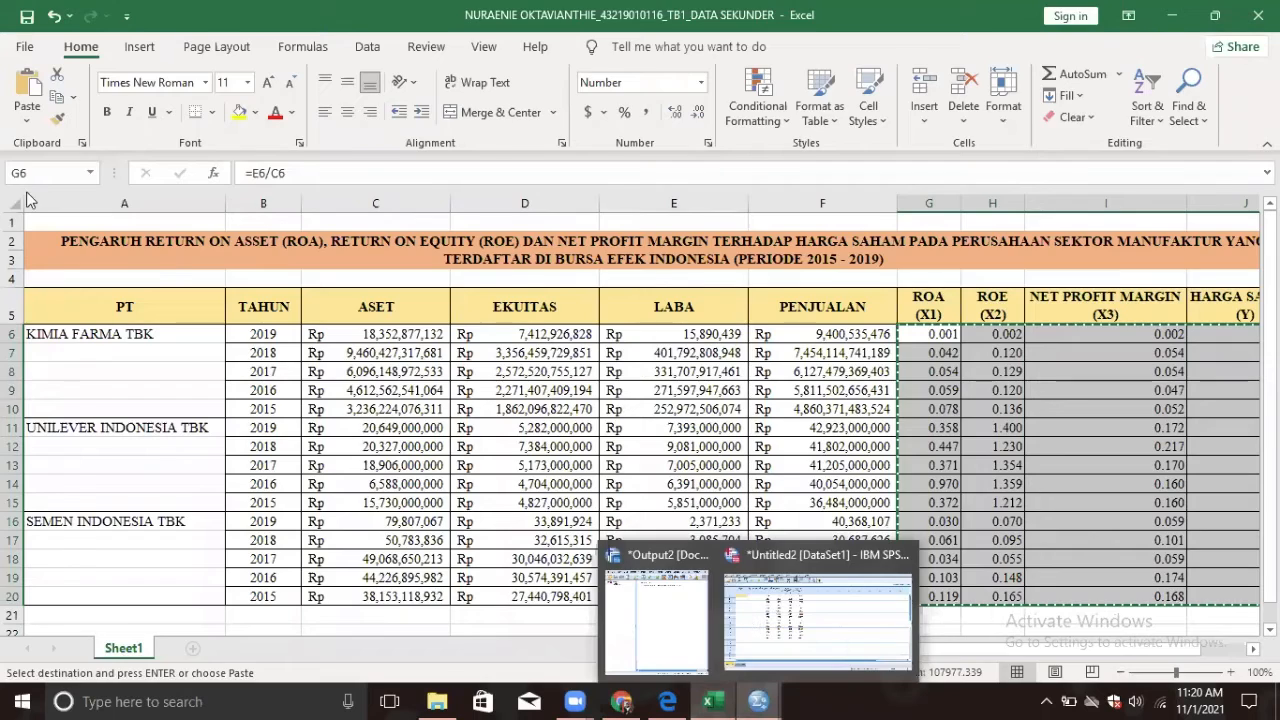
click(755, 624)
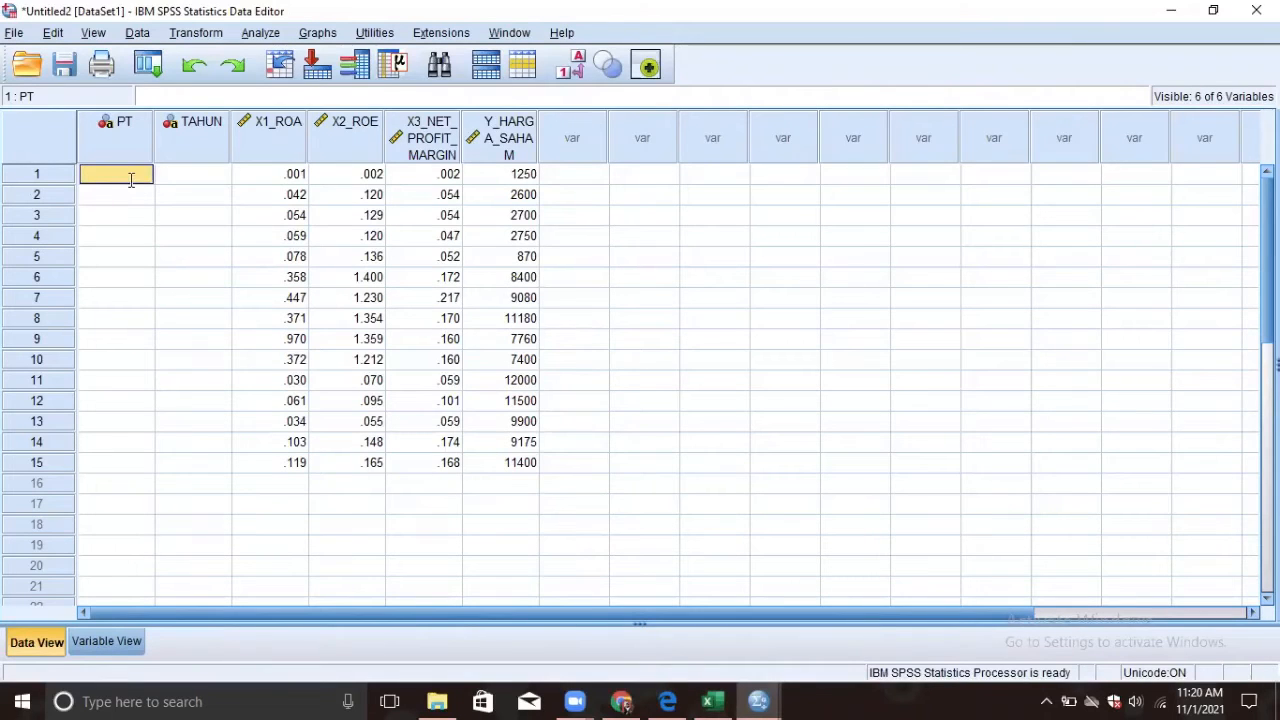
Enter KIMIA, UNILEVER and SEMEN in the PT column at rows 1, 6 and 11 respectively
text(KIMIA)
key(Down)
key(Down)
key(Down)
key(Down)
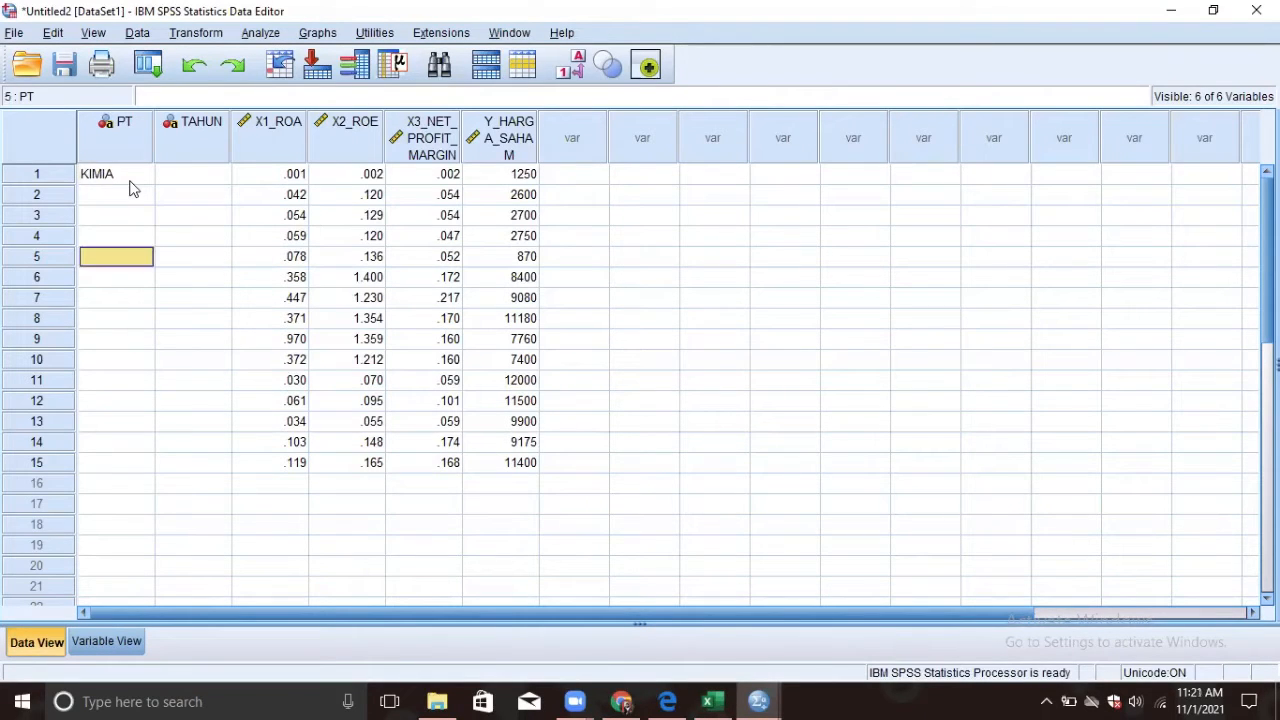
key(Down)
text(UNI)
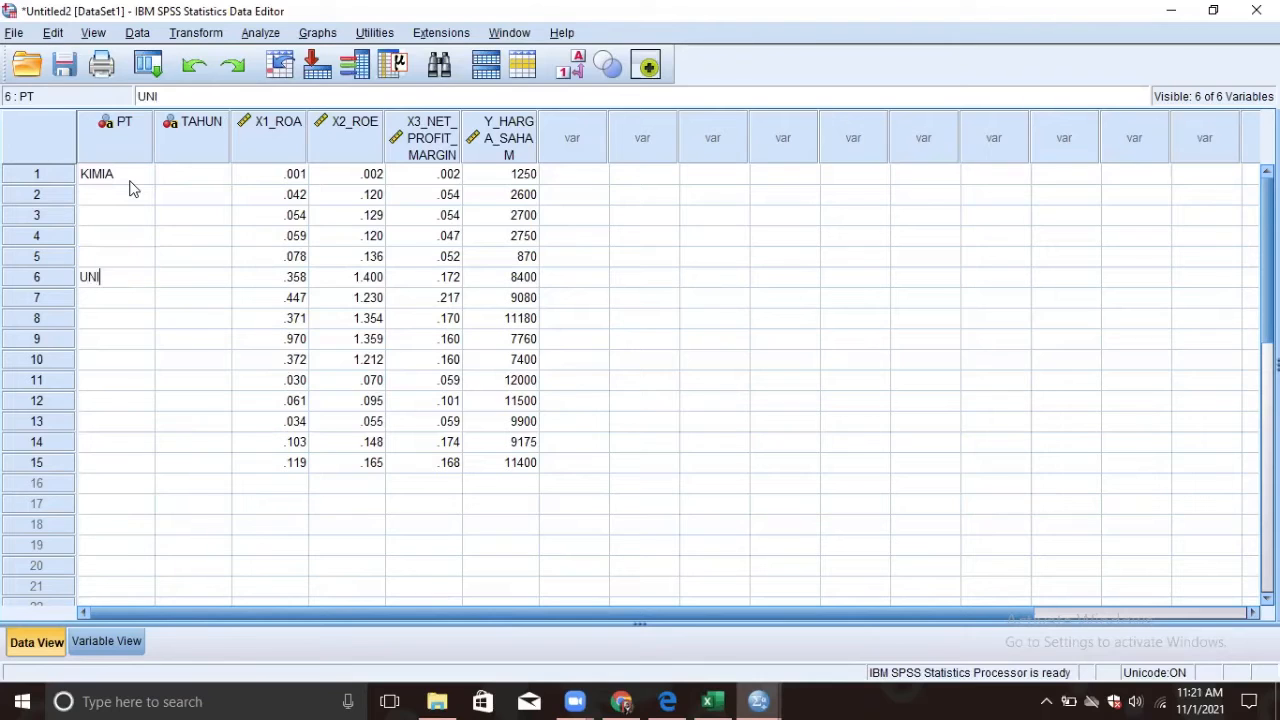
text(LEVER)
key(Down)
key(Down)
key(Down)
key(Down)
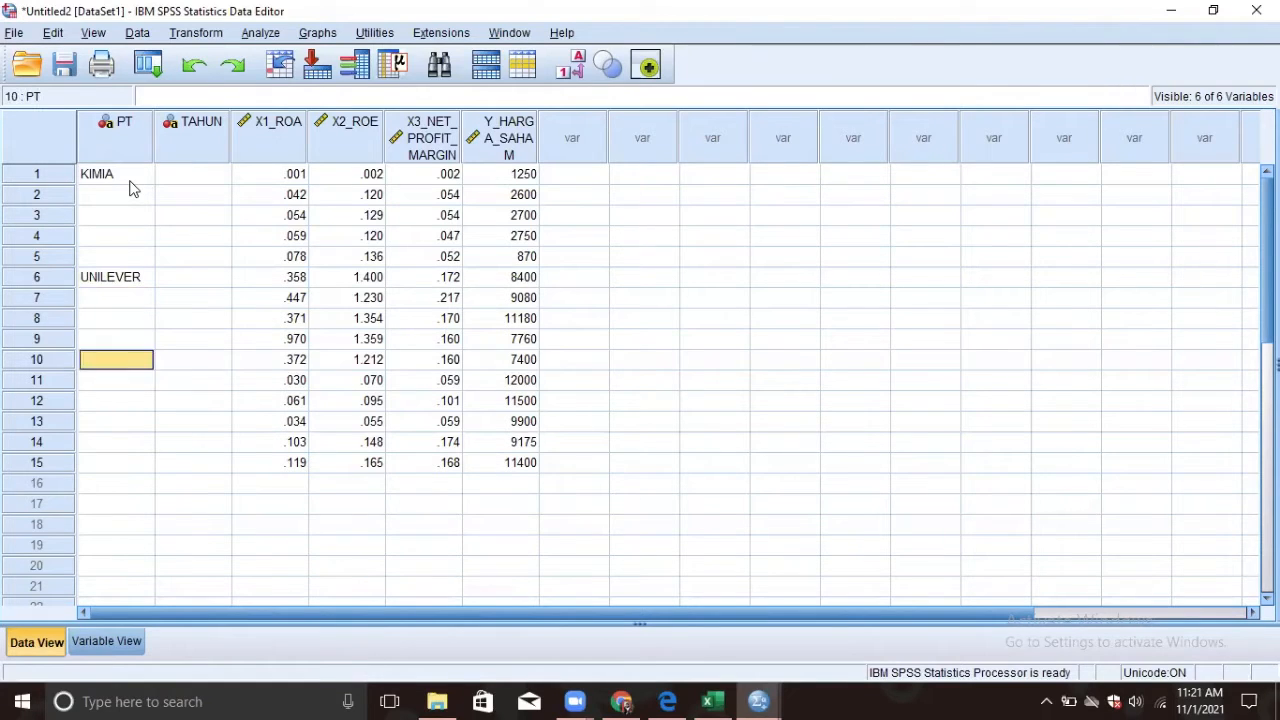
key(Down)
text(SEMEN)
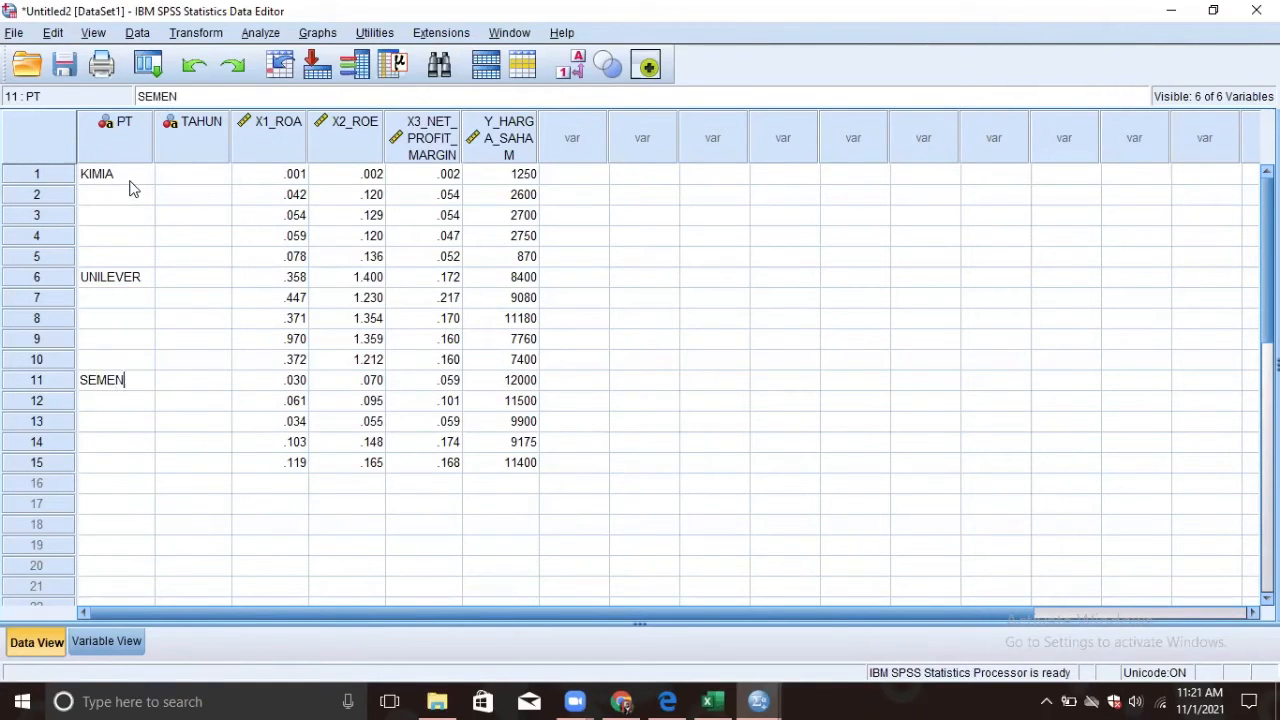
Enter the years 2019, 2018, 2017 and 2016 in rows 1 to 4 of the TAHUN column
click(184, 173)
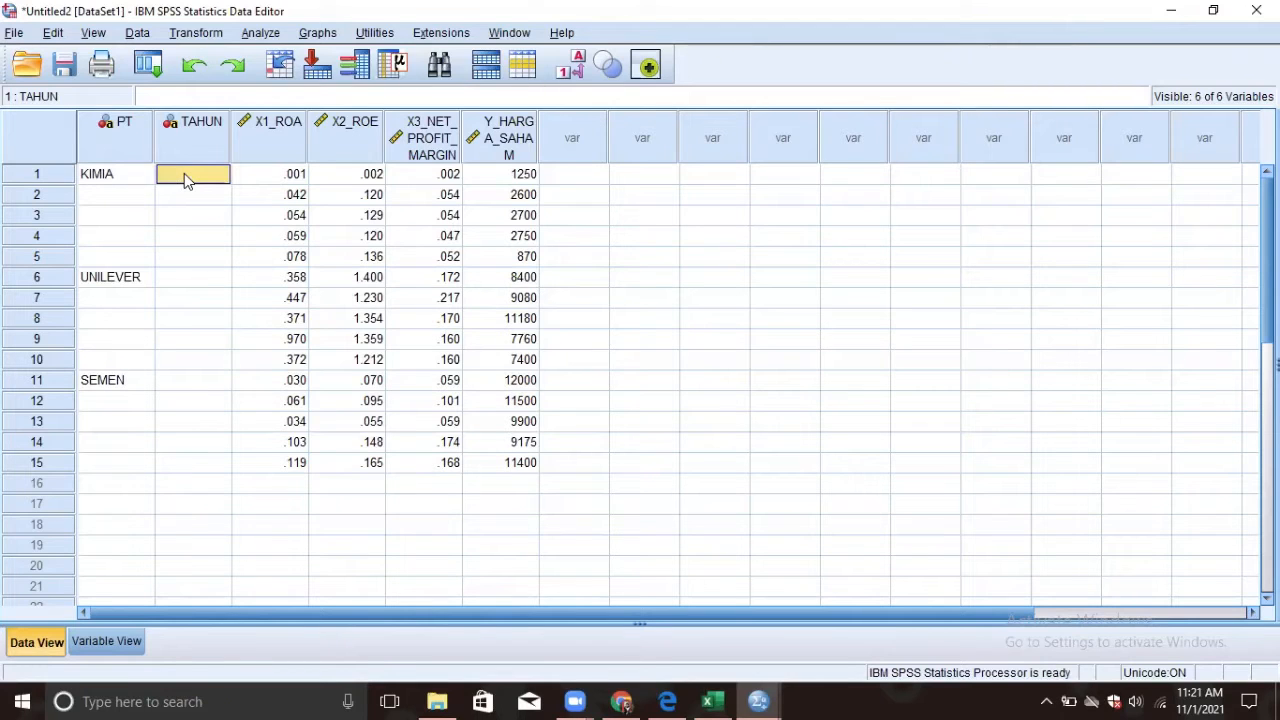
text(2019)
key(Return)
text(2018)
key(Return)
text(210)
key(BackSpace)
key(BackSpace)
text(017)
key(Return)
text(2016)
key(Return)
Enter 2015 as the TAHUN value in row 5, correcting the year if it is mistyped
text(2016)
key(Return)
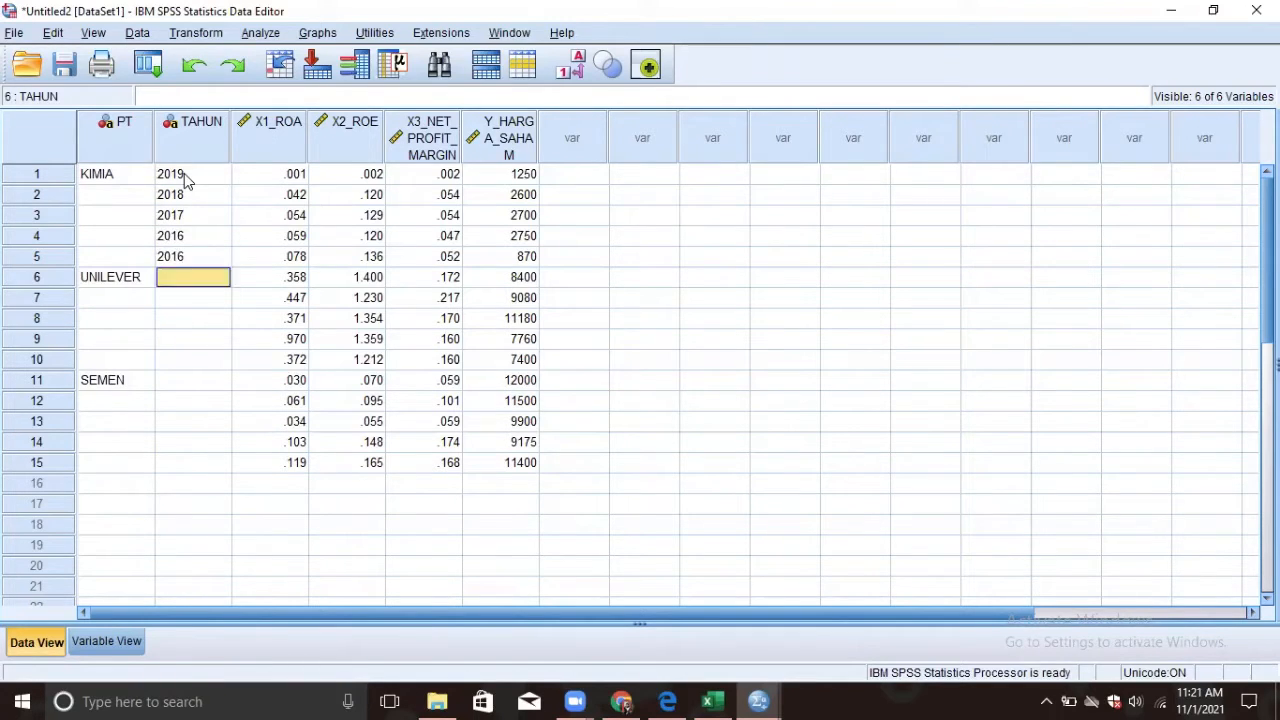
key(Return)
key(Up)
key(Up)
text(2015)
key(Return)
Enter the years 2019, 2018, 2017, 2016 and 2015 in TAHUN for the UNILEVER rows 6 to 10
text(2019)
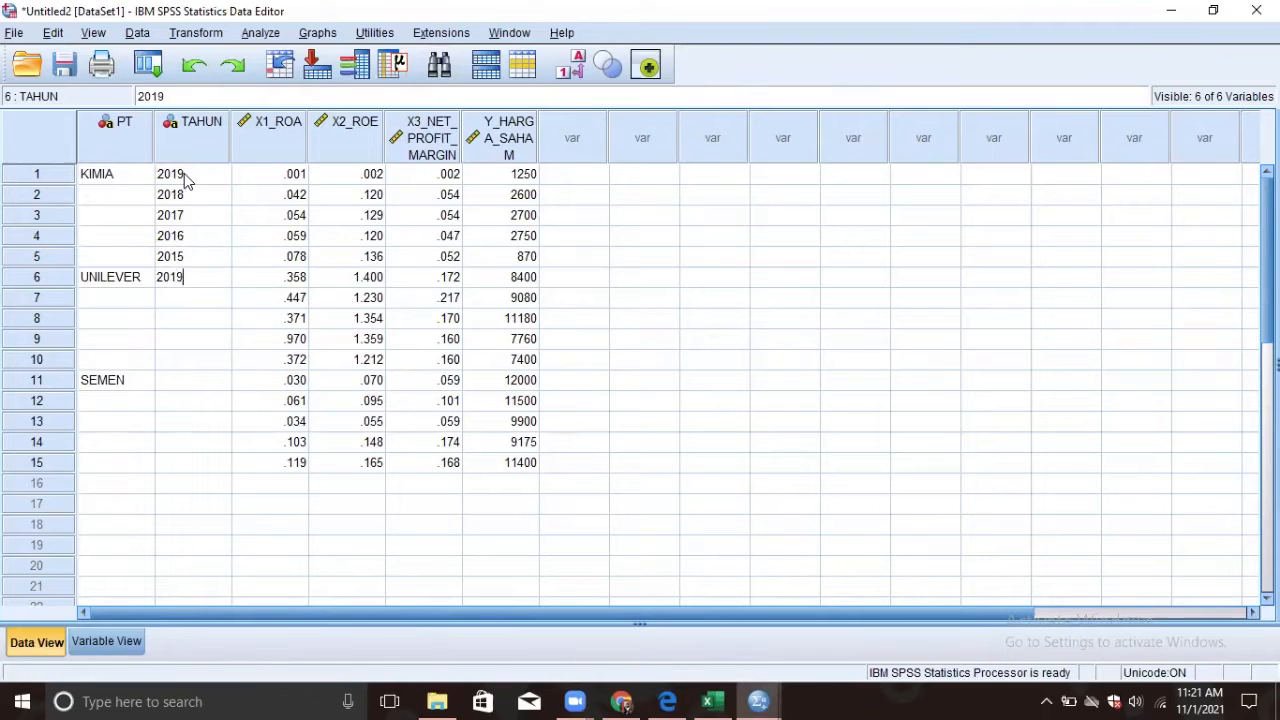
key(Return)
text(2018)
key(Return)
key(Return)
text(2016)
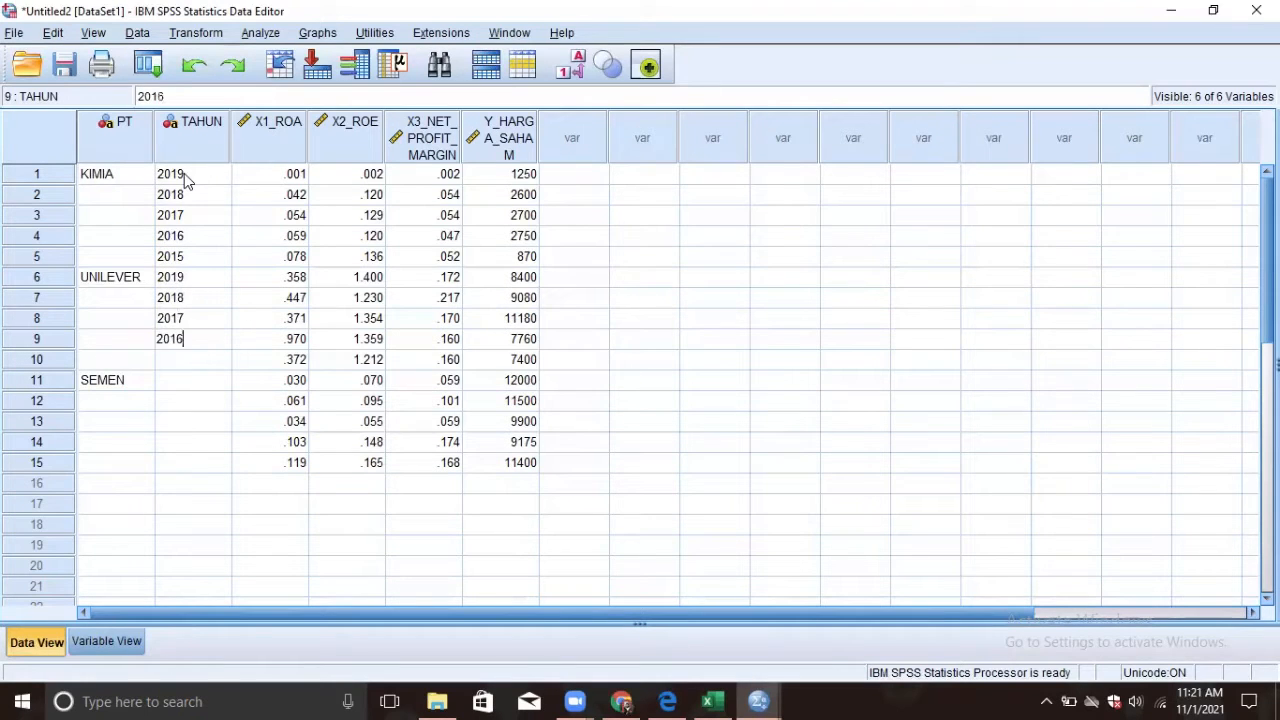
key(Return)
text(2015)
key(Return)
Enter the years 2019, 2018, 2017, 2016 and 2015 in TAHUN for the SEMEN rows 11 to 15
text(2019)
key(Return)
text(2018)
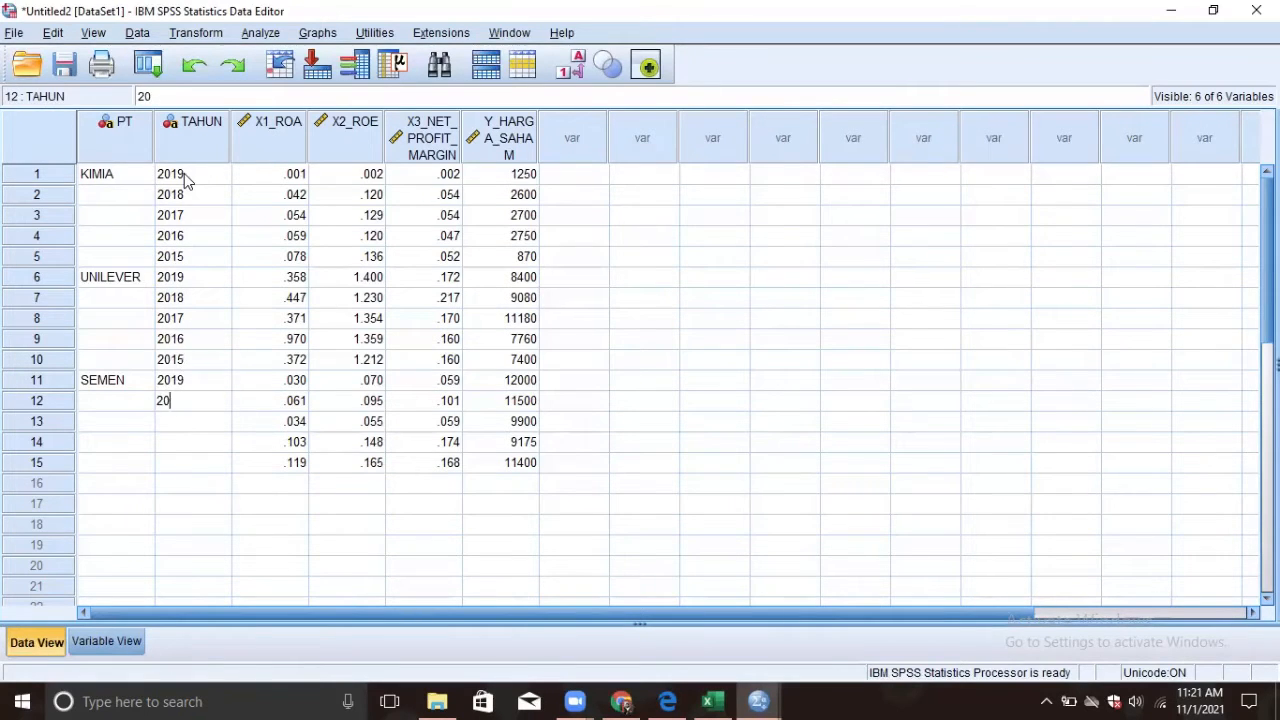
key(Return)
text(2017)
key(Return)
text(2016)
key(Return)
text(2015)
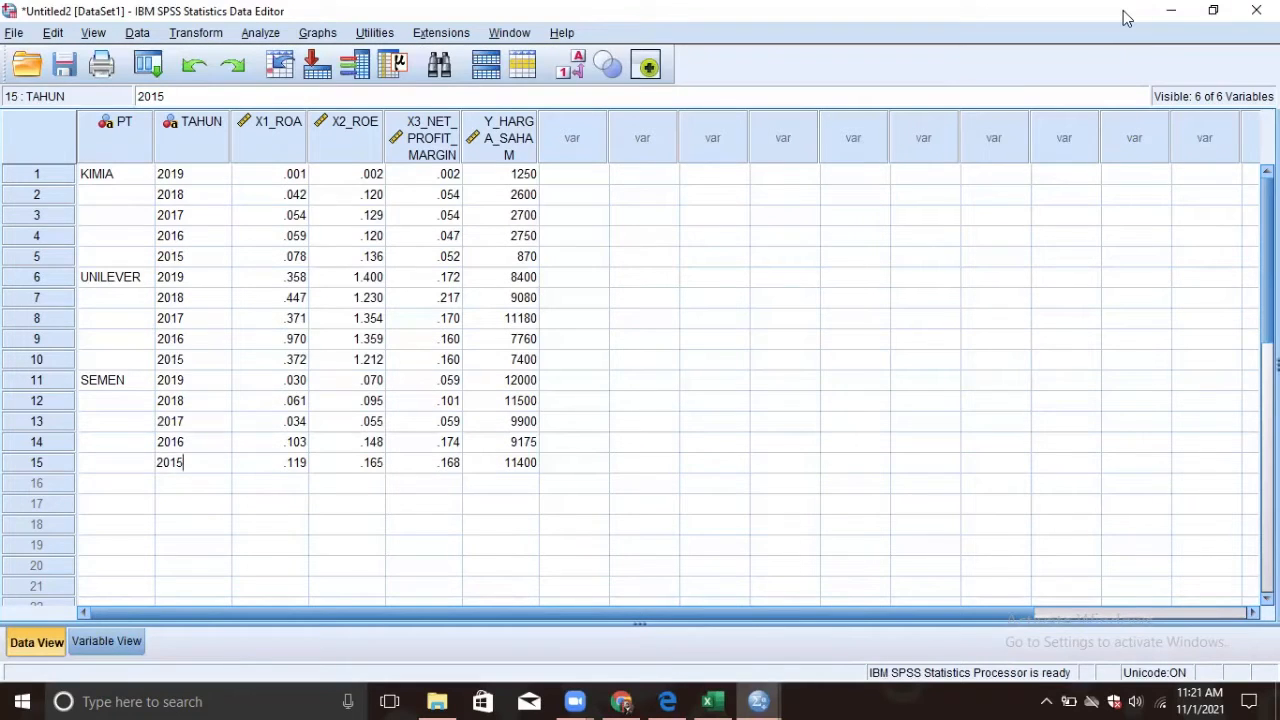
Set up a linear regression analysis with Y_HARGA_SAHAM as the dependent variable
click(260, 33)
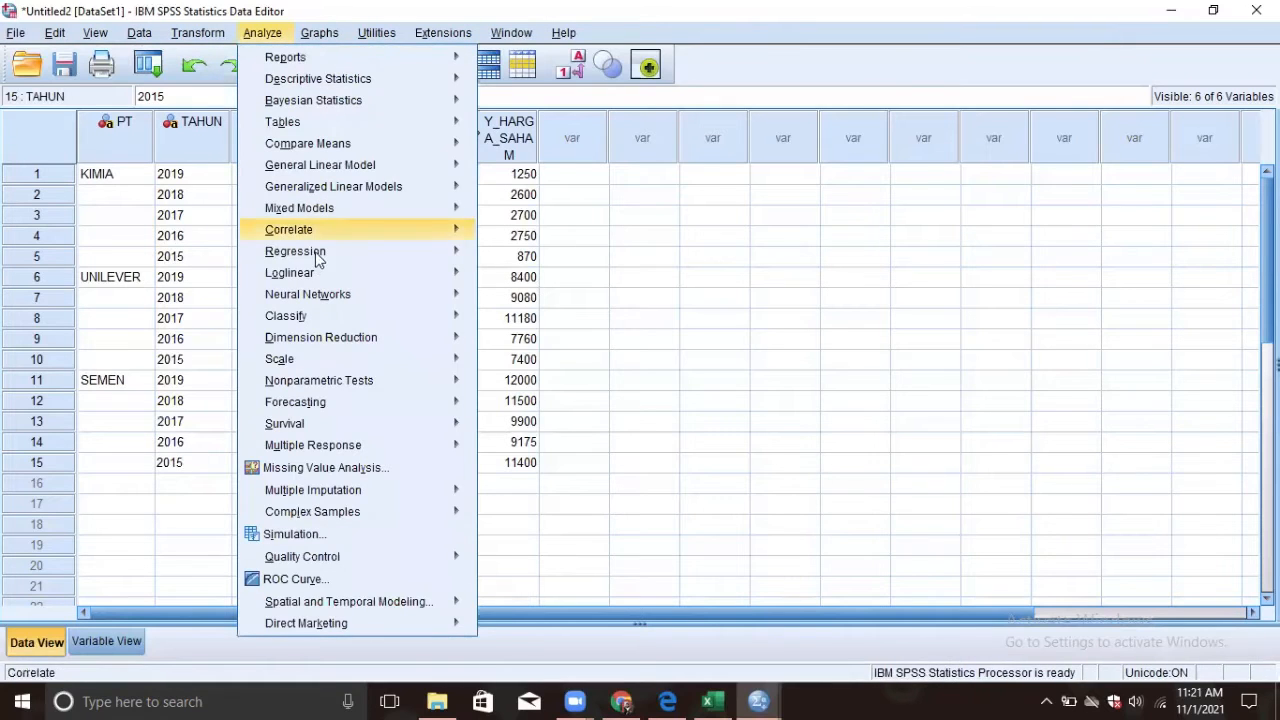
mouse_move(318, 258)
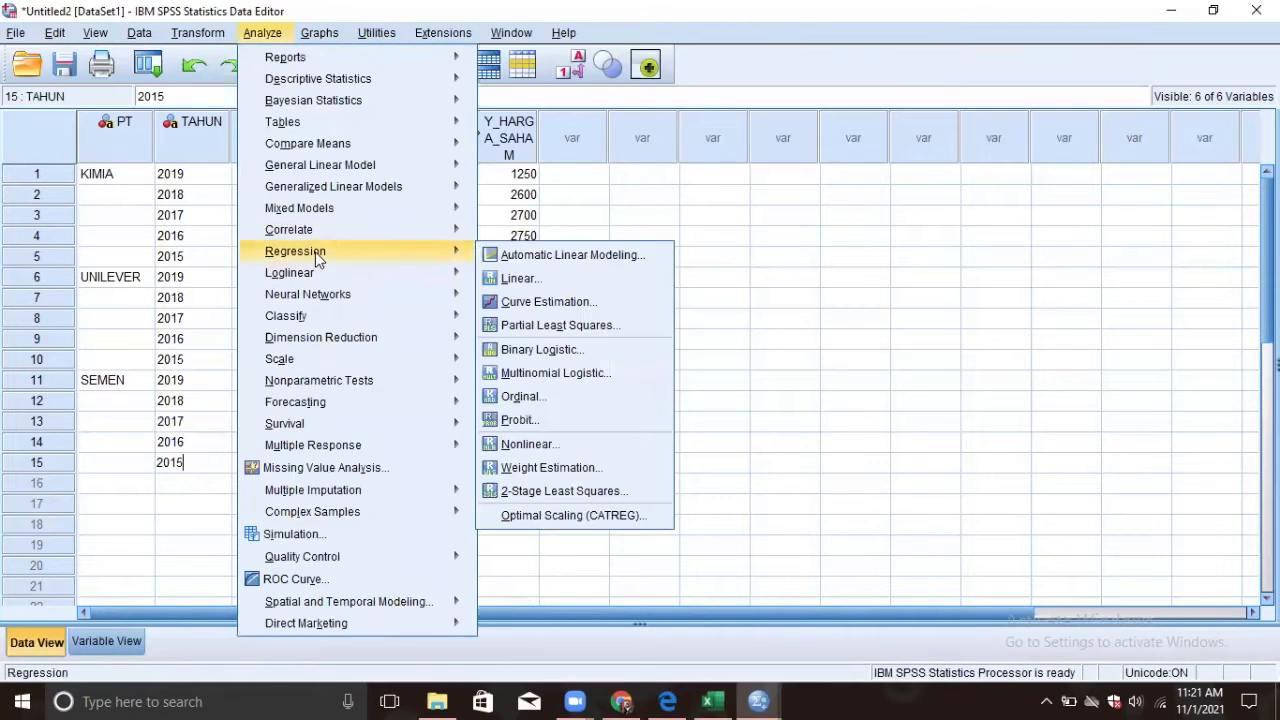
click(523, 285)
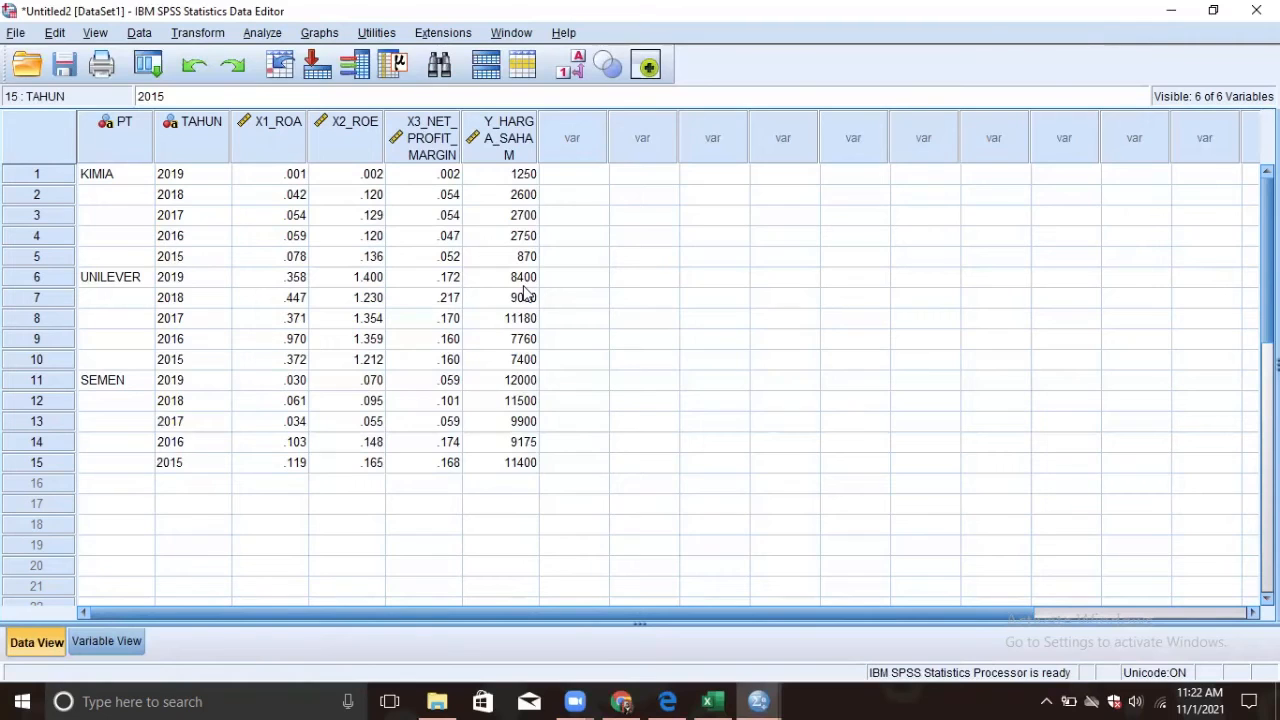
click(463, 238)
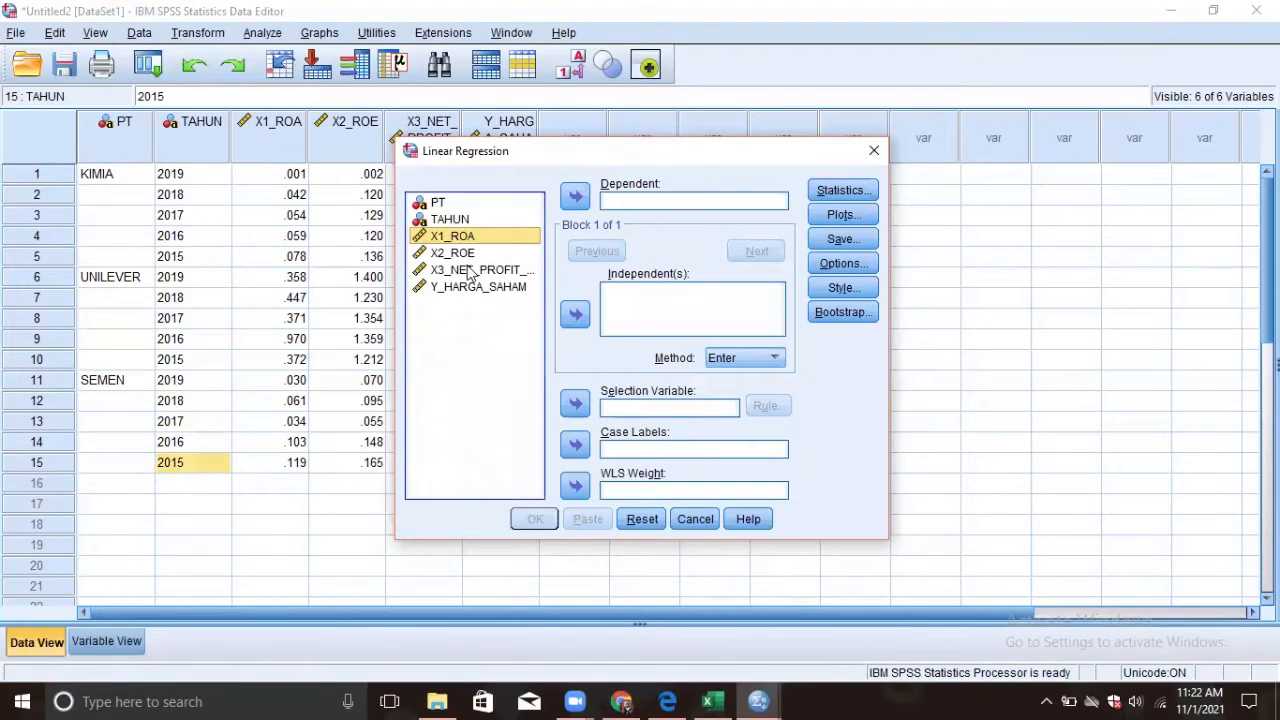
click(487, 289)
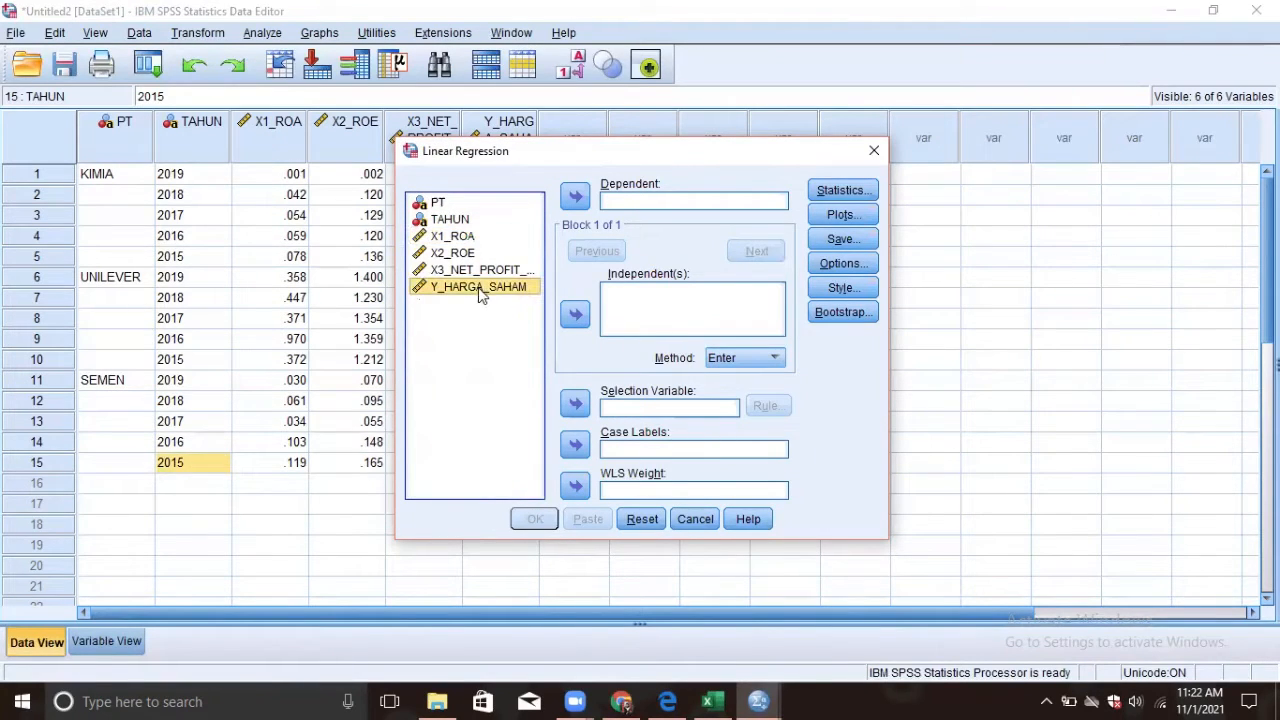
click(576, 199)
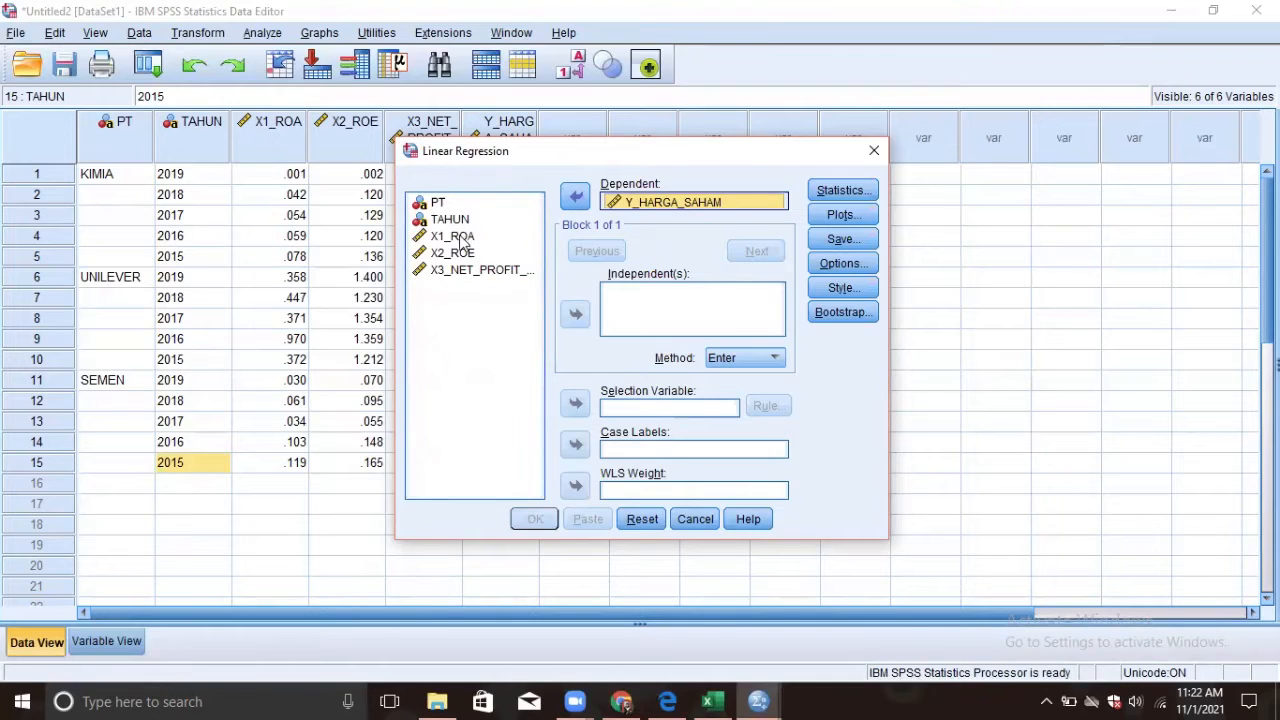
Add X1_ROA, X2_ROE and X3_NET_PROFIT_MARGIN as the independent variables of the linear regression
click(461, 238)
key(shift+Down)
key(shift+Down)
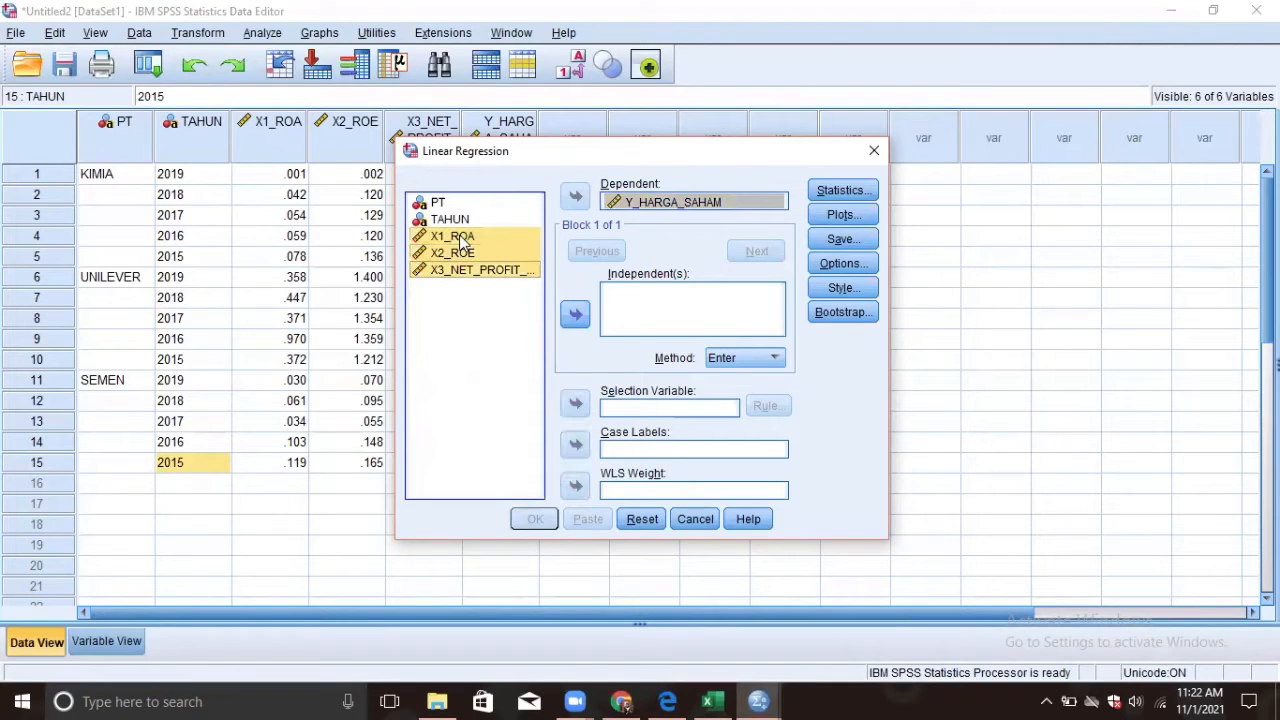
click(577, 316)
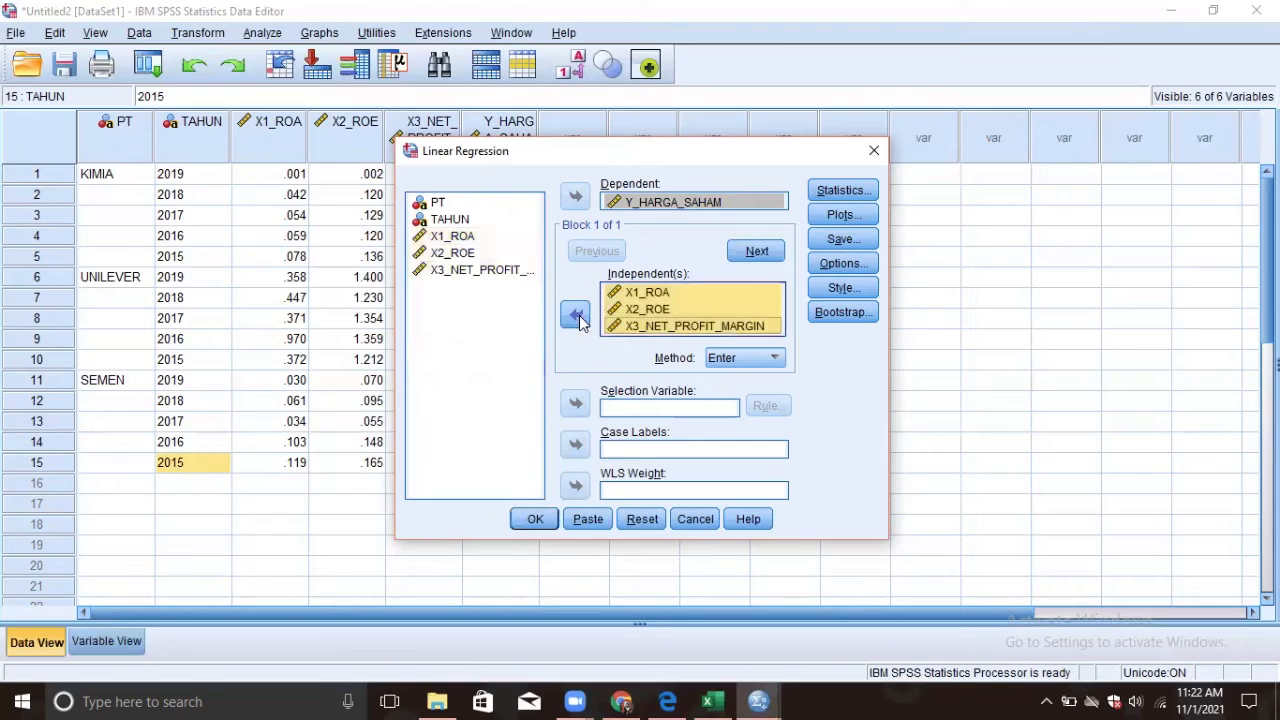
Set the linear regression to save the unstandardized residuals
click(841, 241)
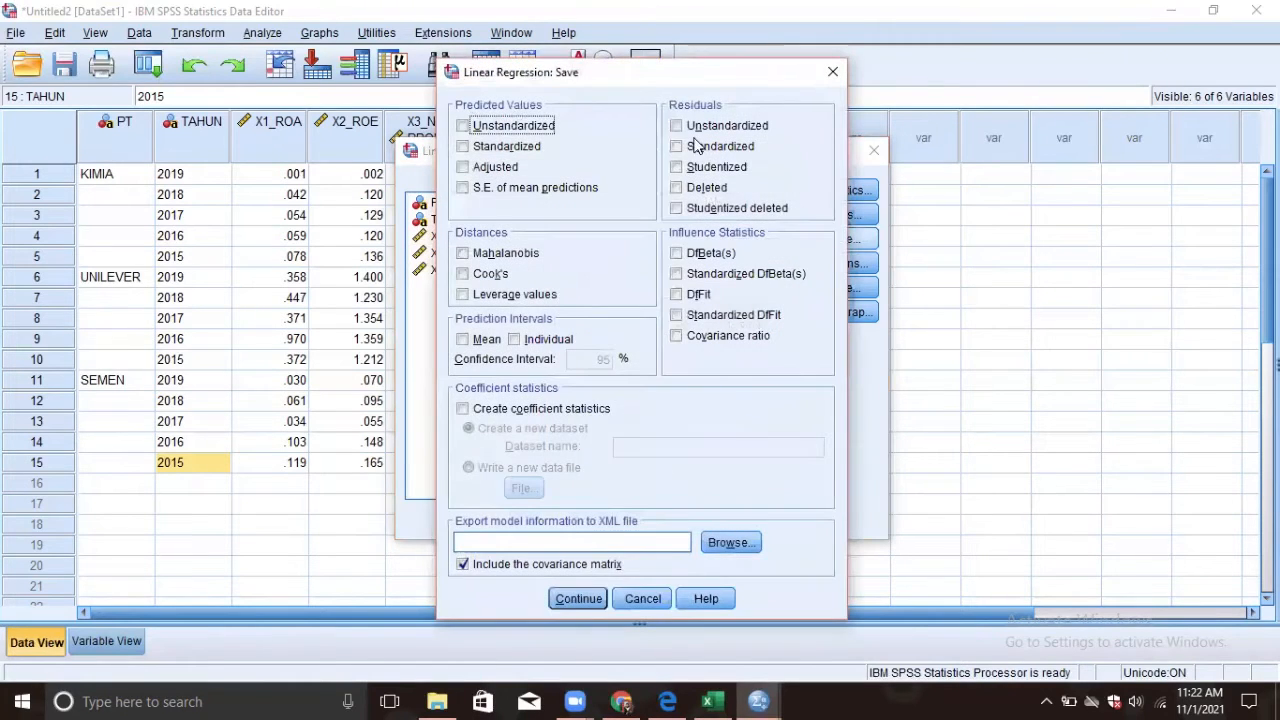
click(698, 128)
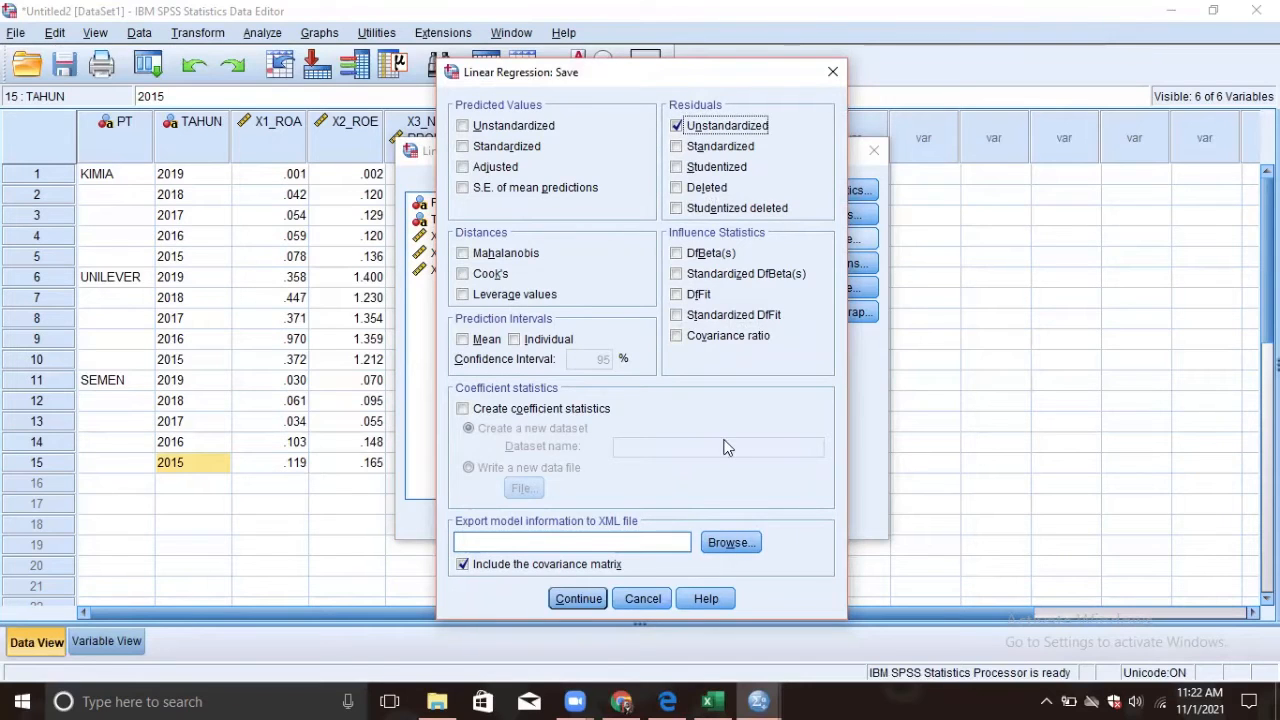
click(579, 598)
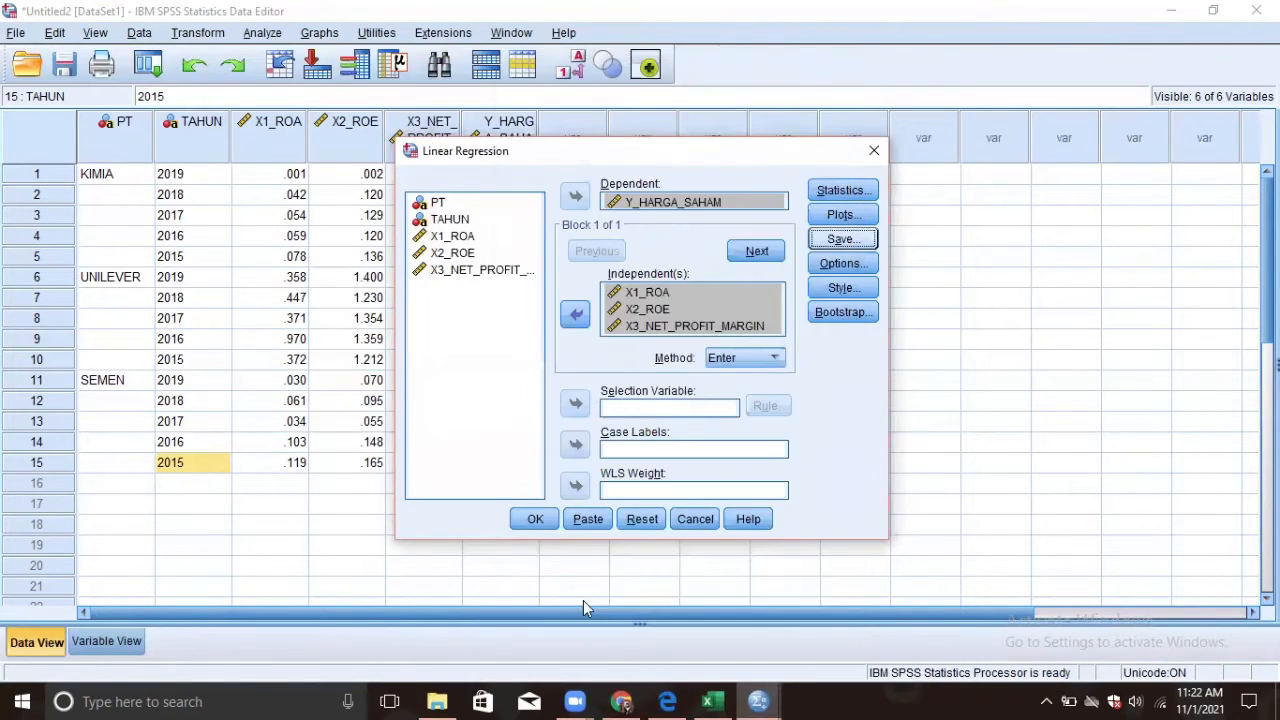
Run the linear regression and review its output tables down to Residuals Statistics in the maximized Viewer window
click(528, 530)
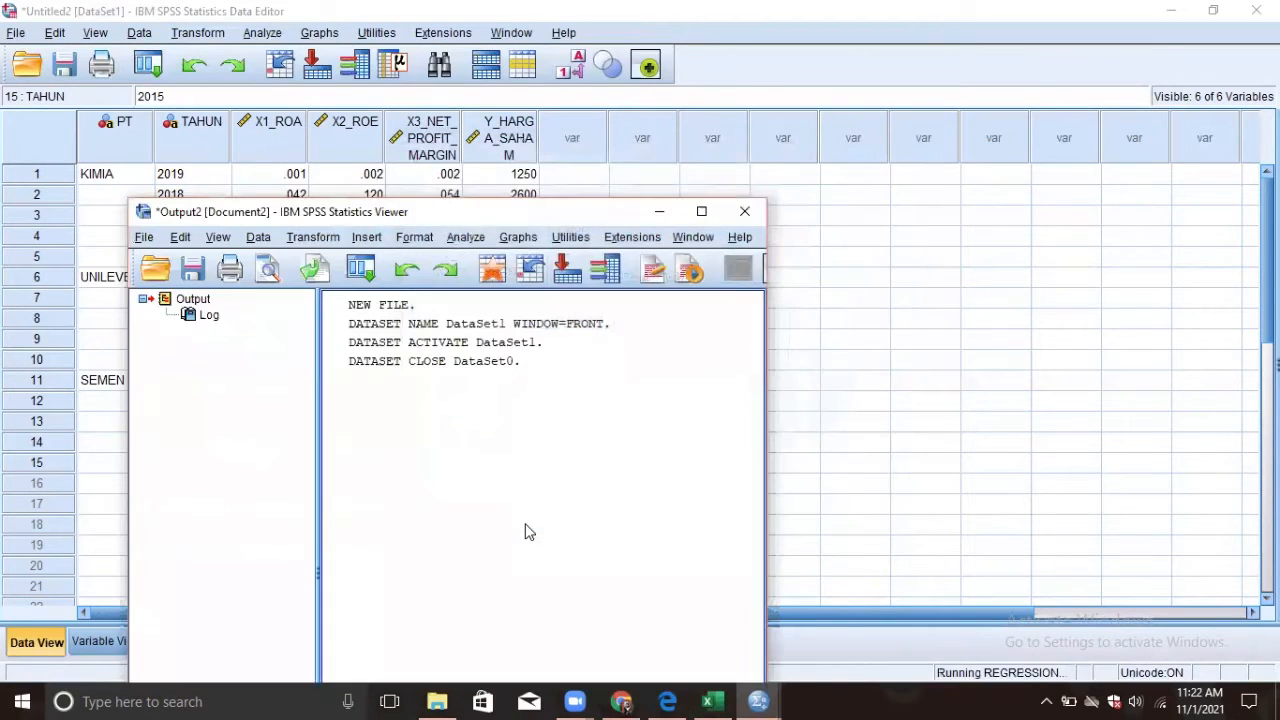
click(703, 213)
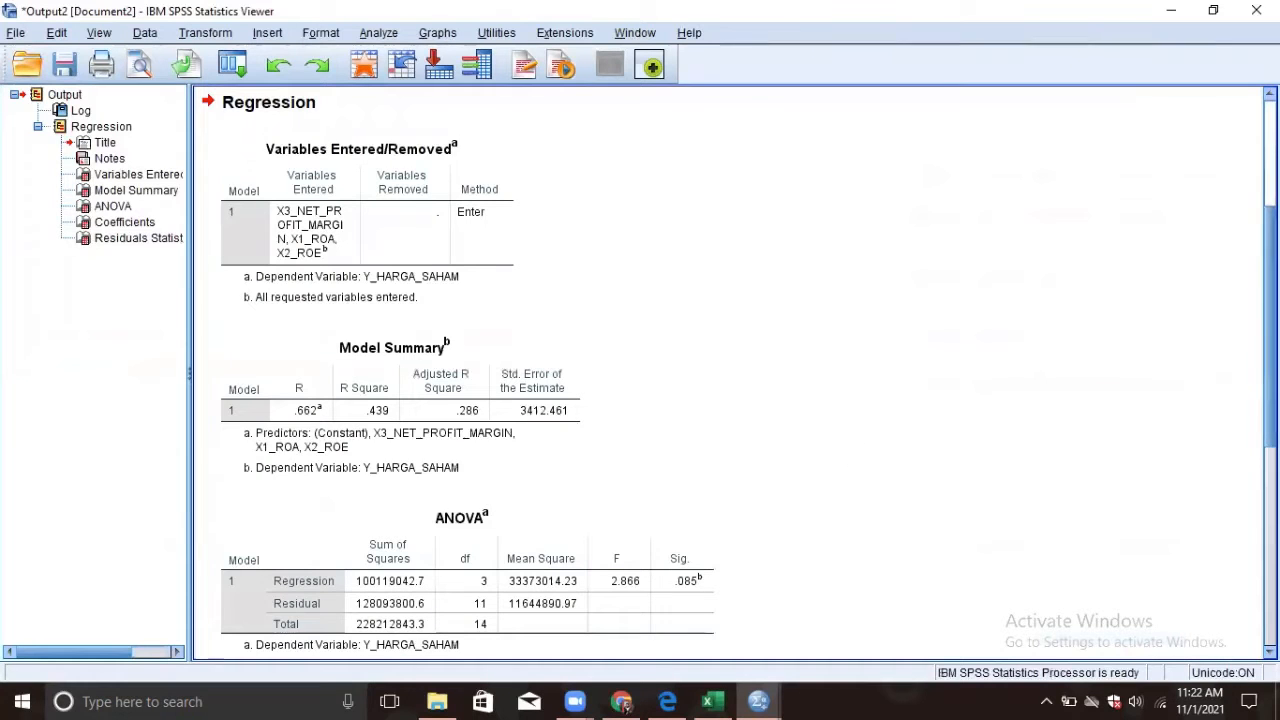
scroll(730, 372, down, 7)
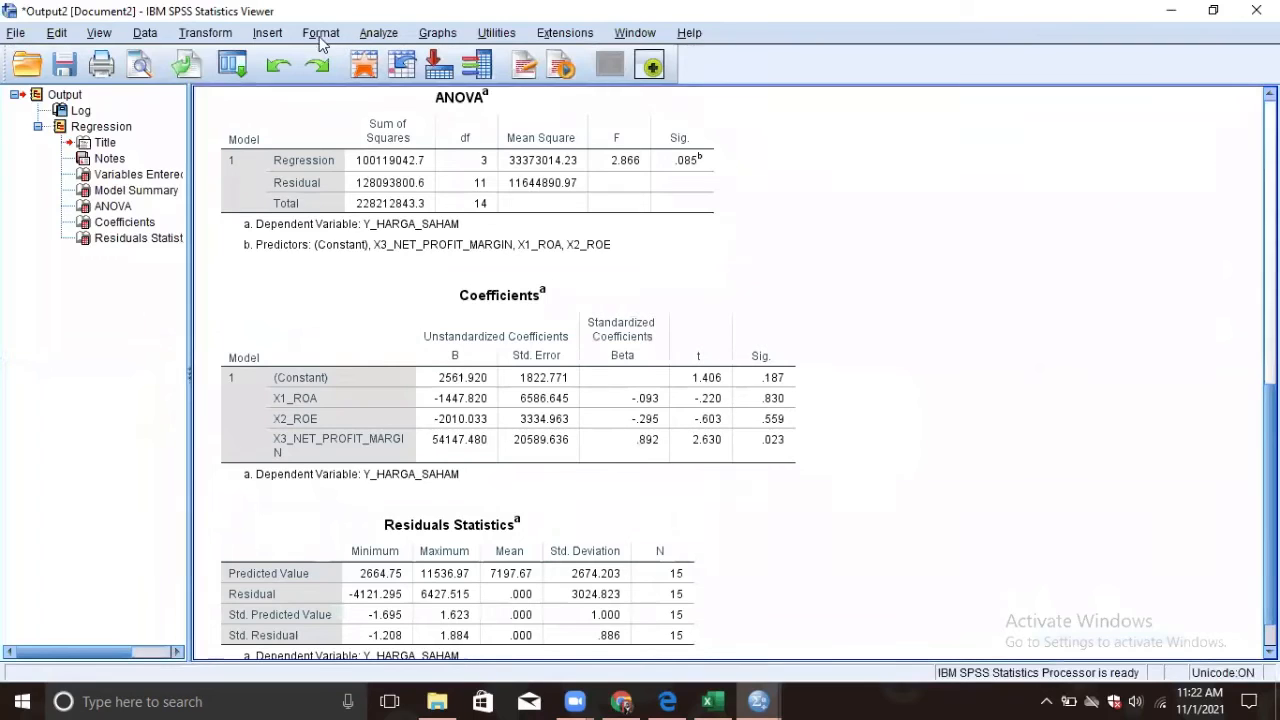
click(214, 32)
click(250, 52)
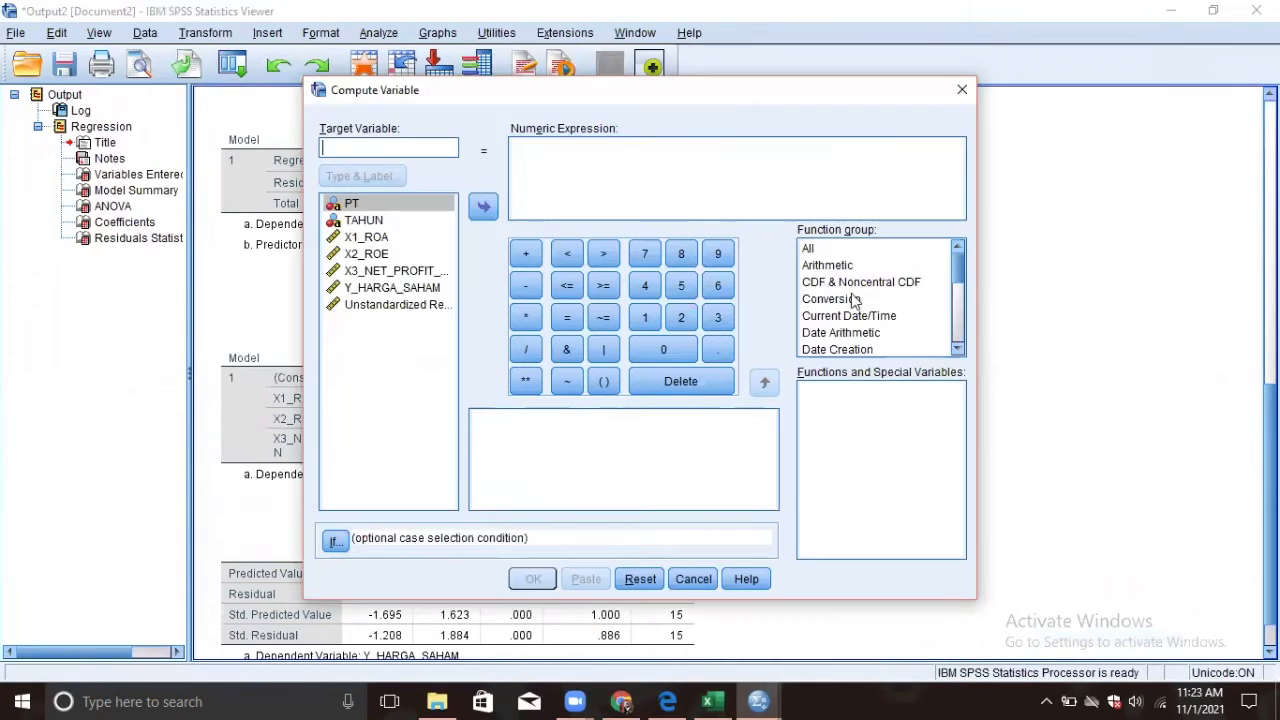
key(Escape)
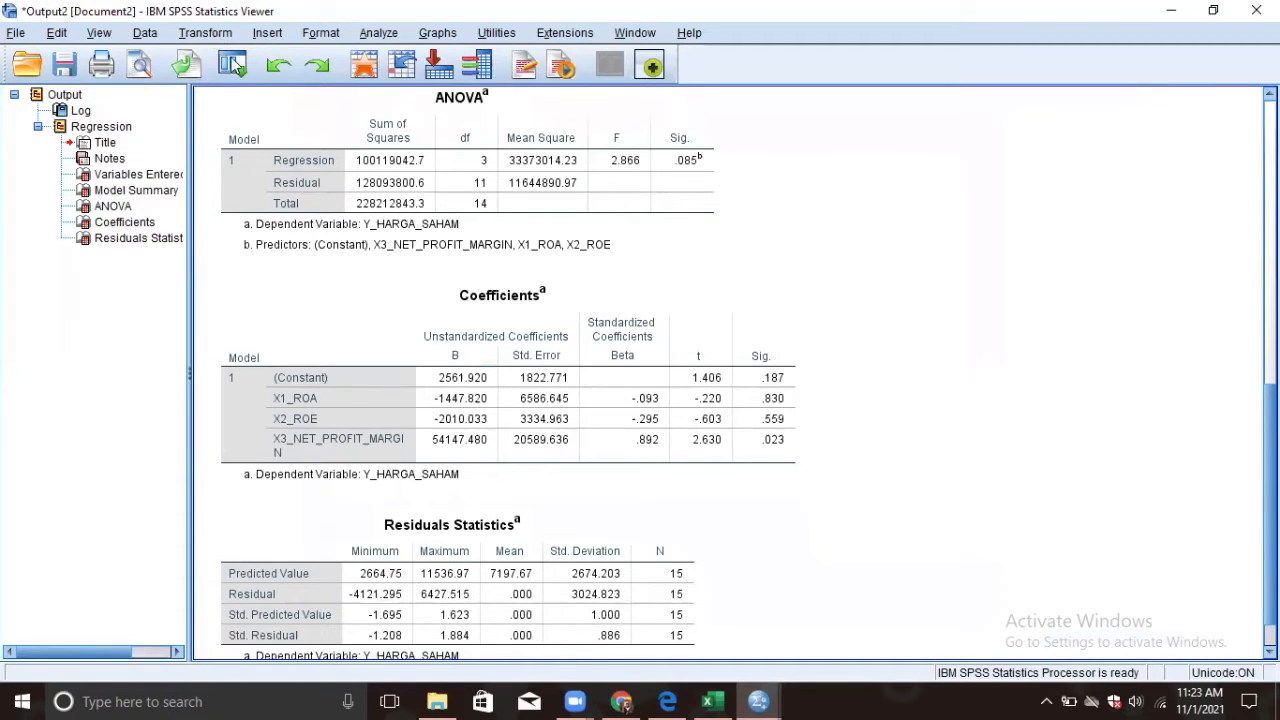
Start computing a new variable with ABSUT as the target variable name
click(205, 32)
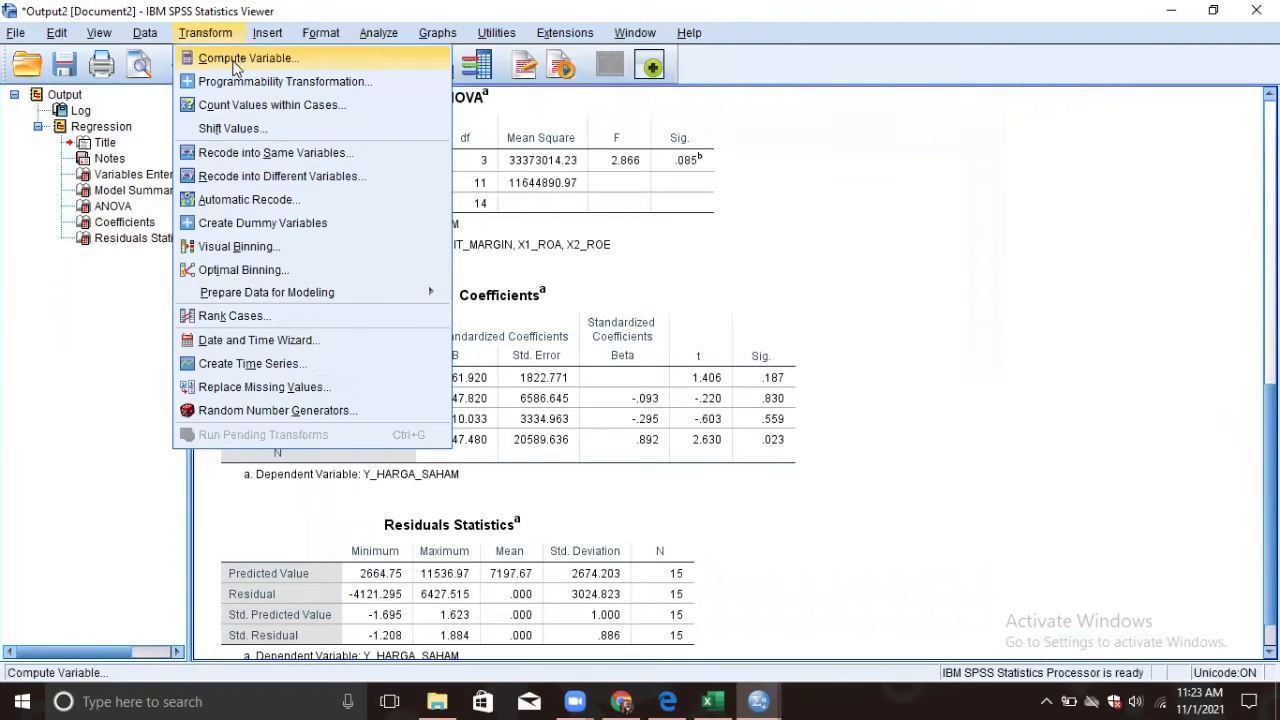
click(236, 60)
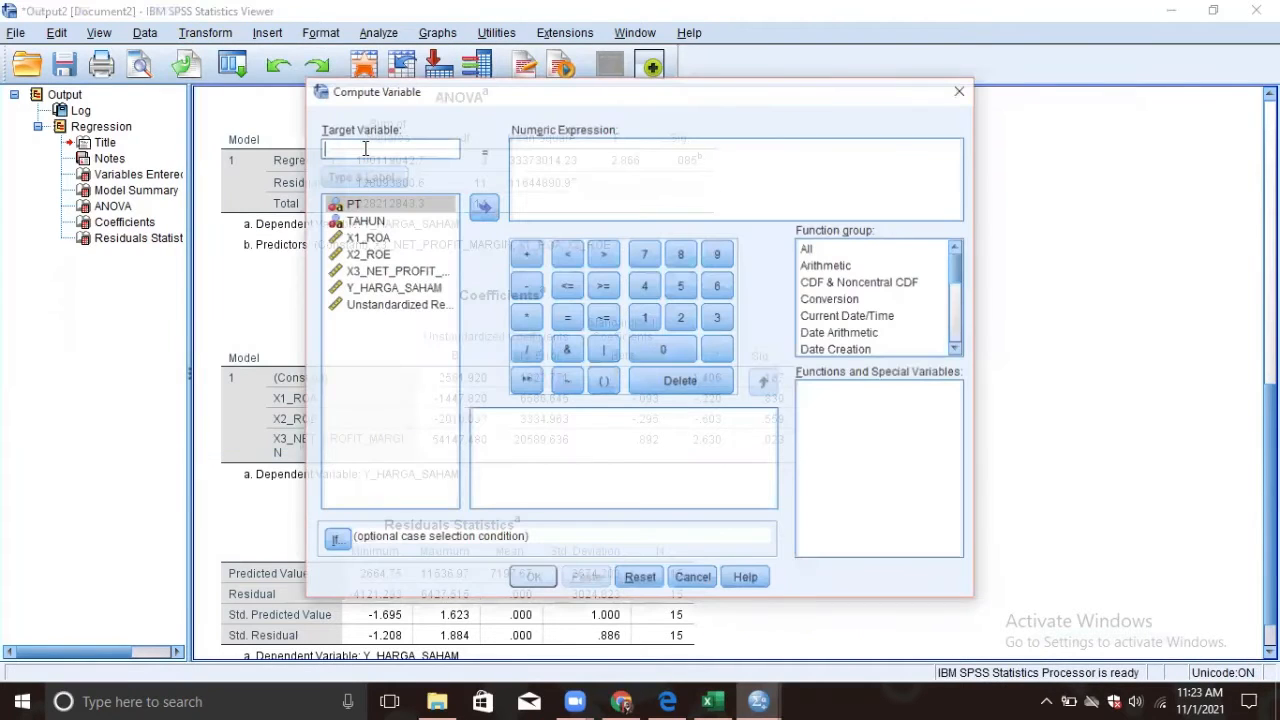
text(BAU)
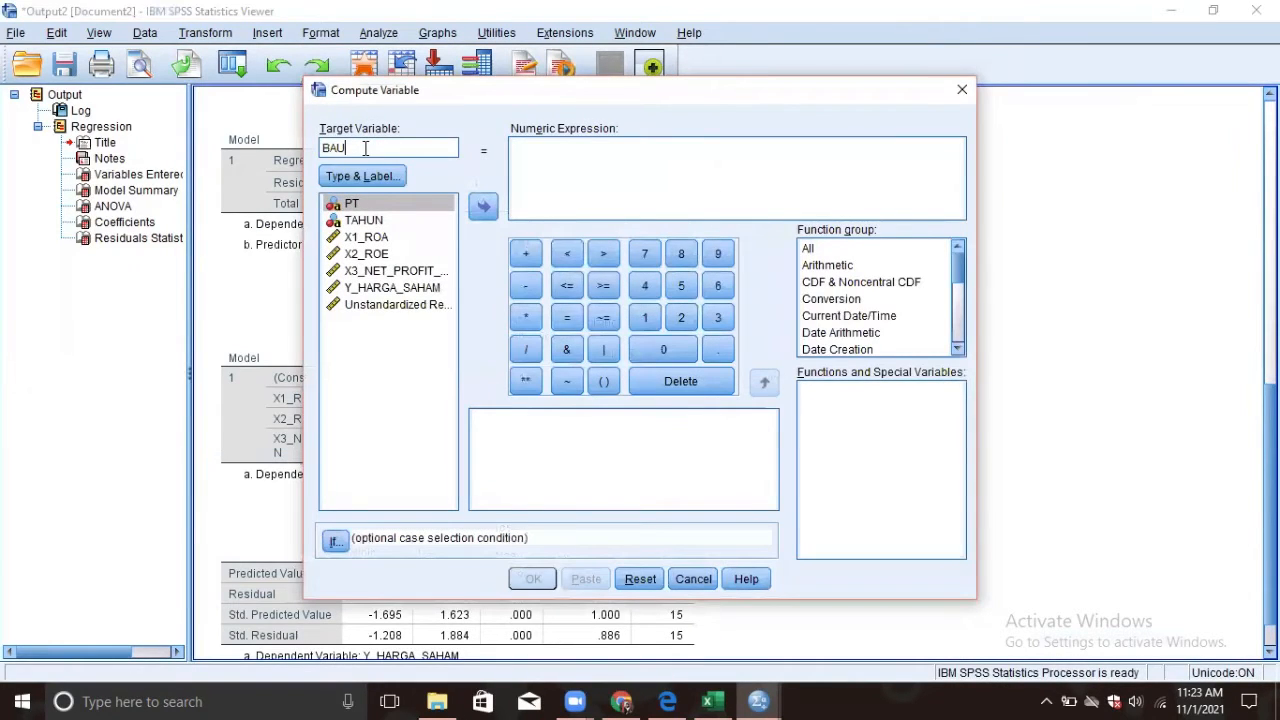
key(BackSpace)
key(BackSpace)
key(BackSpace)
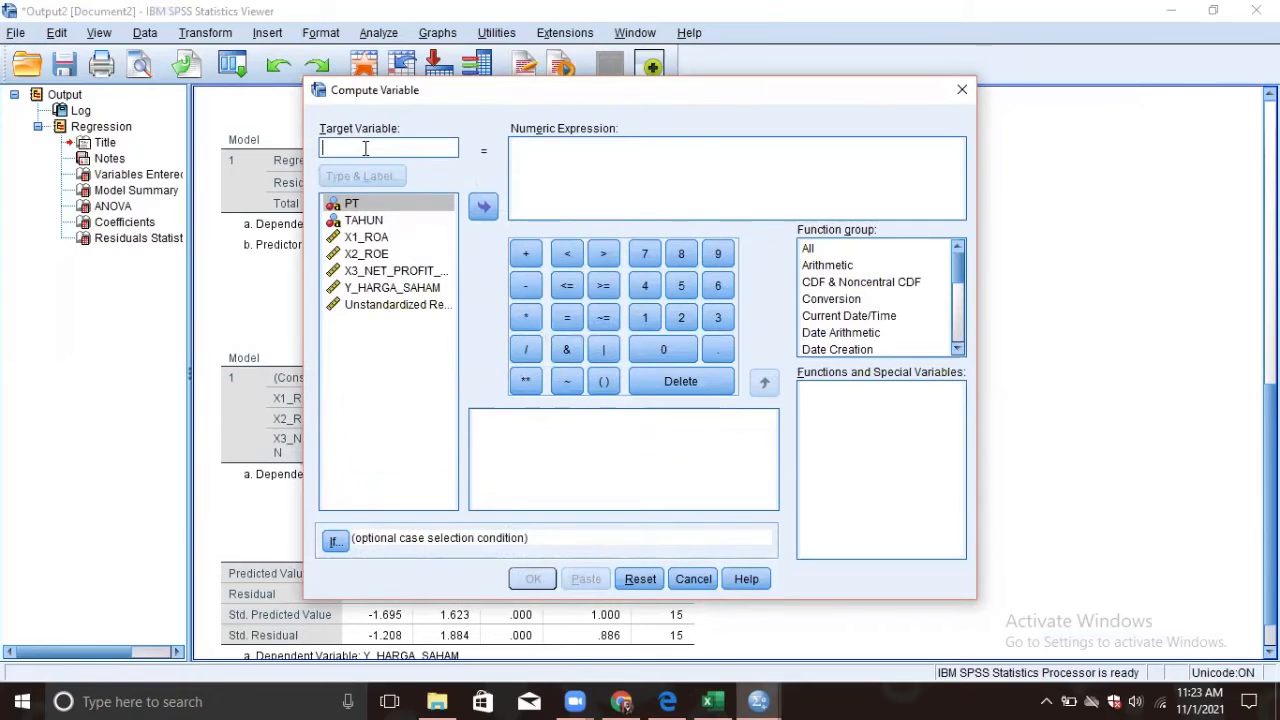
text(baut)
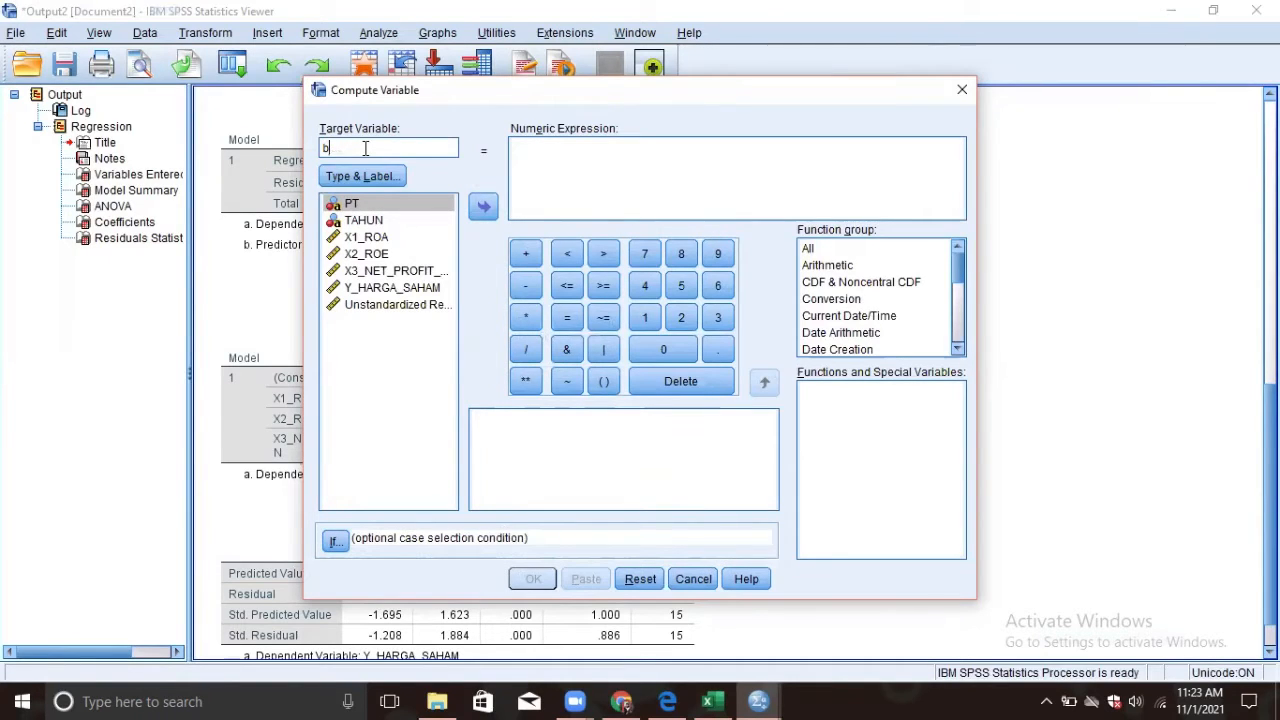
key(BackSpace)
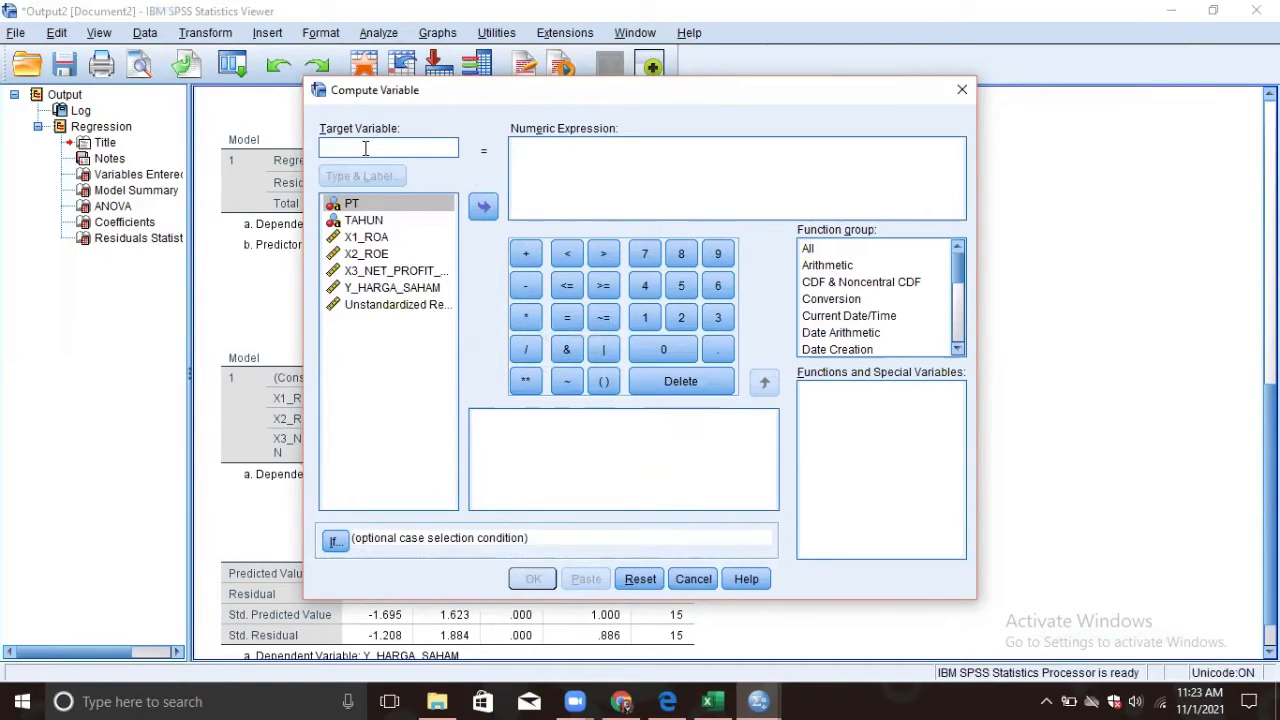
text(ABSUT)
Define the ABSUT expression as ABS(RES_1), look up the Abs function's description, and run the computation
click(549, 152)
text(ABS()
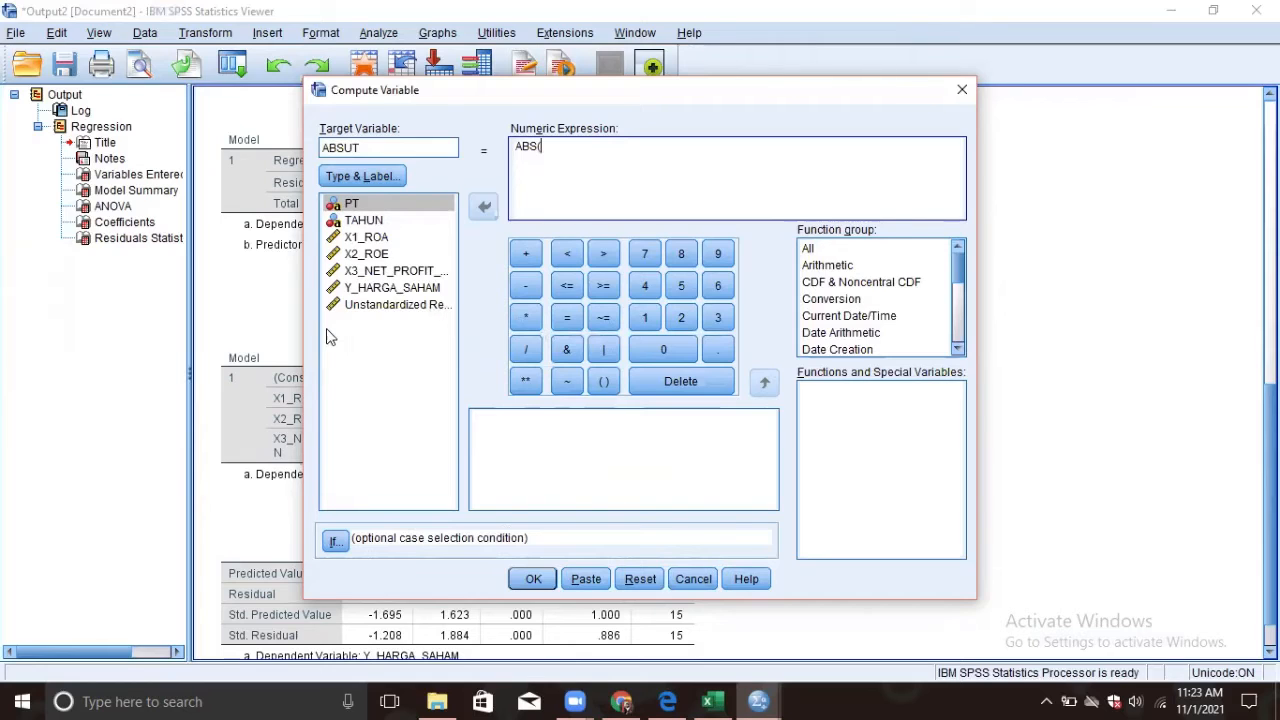
click(484, 208)
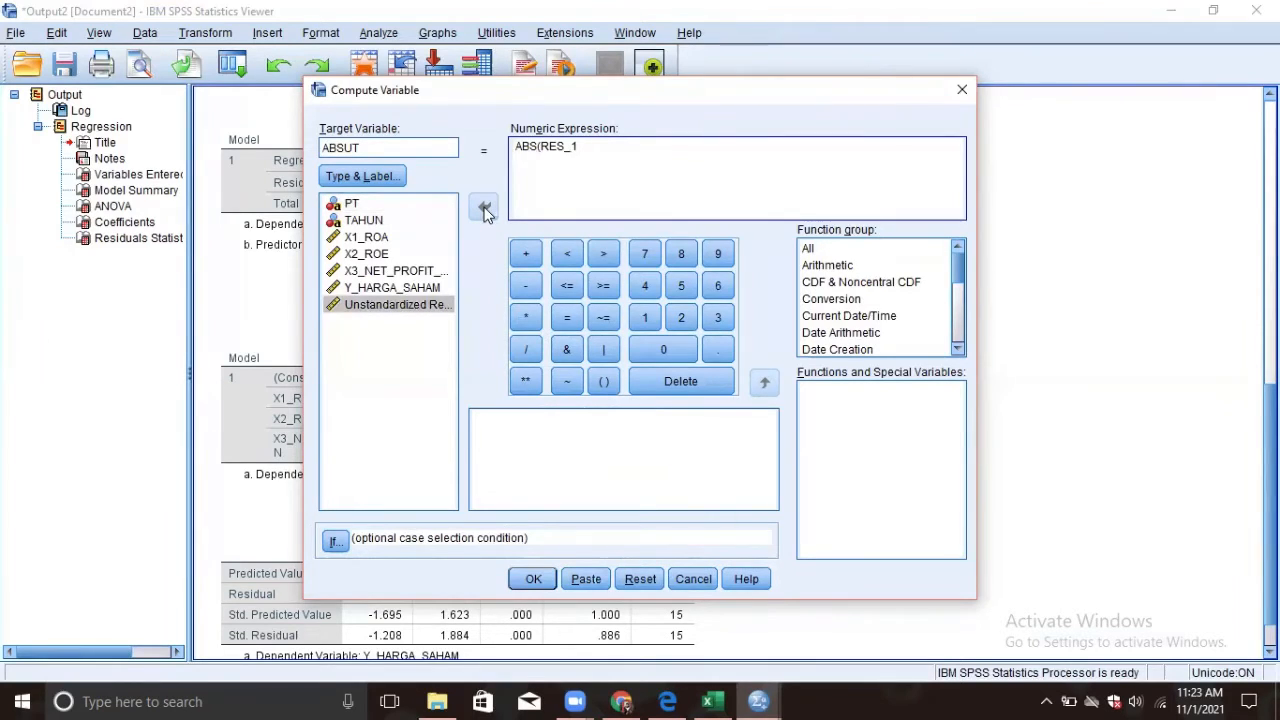
click(520, 168)
text())
click(809, 250)
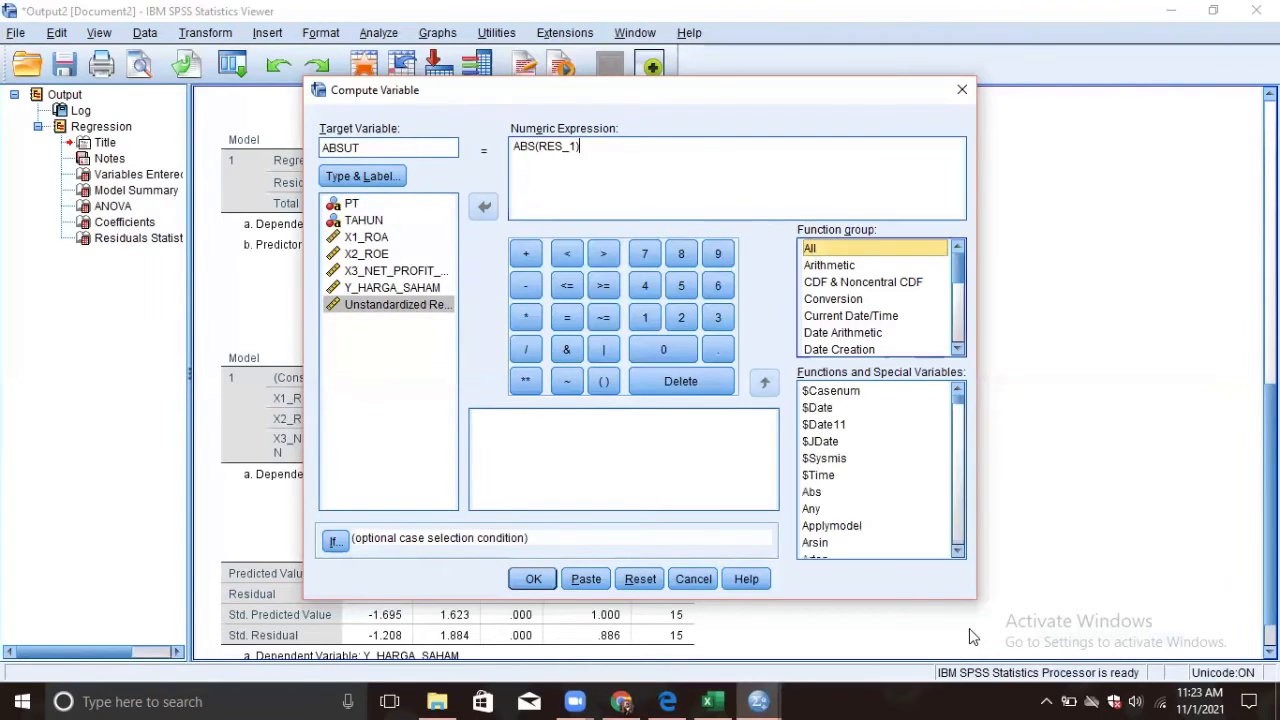
click(814, 494)
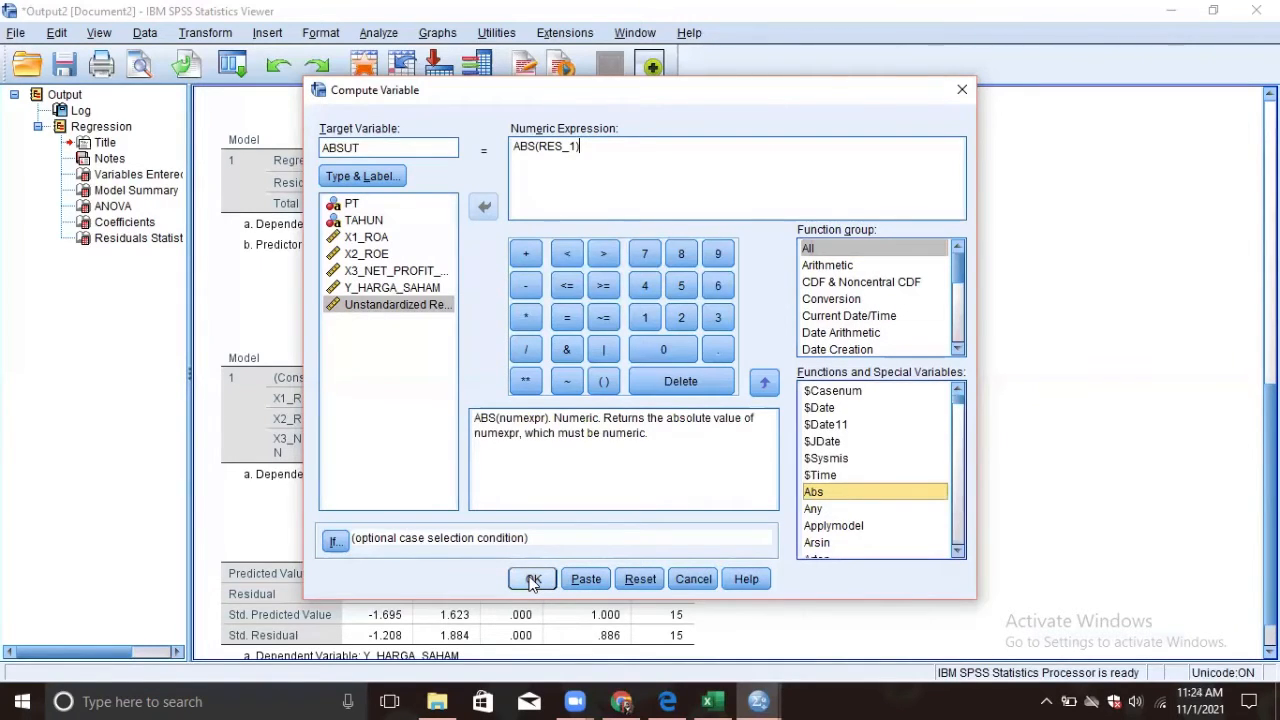
click(533, 580)
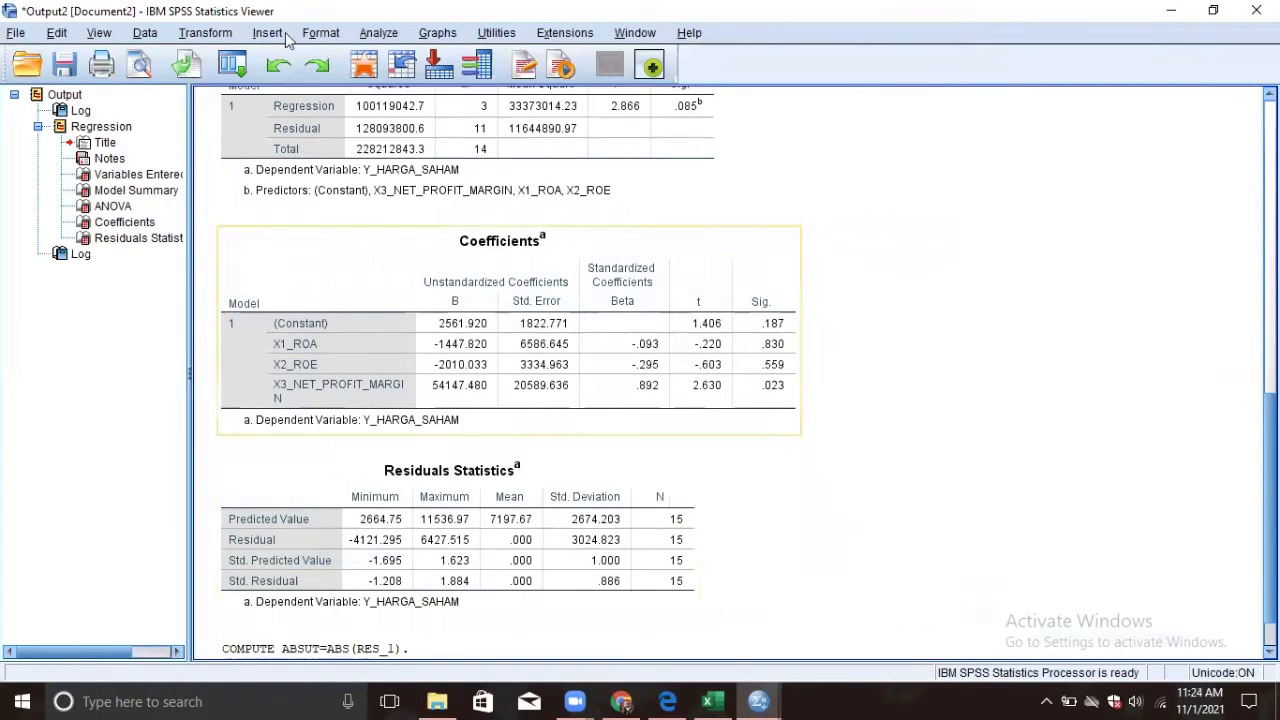
Set up a legacy one-sample Kolmogorov-Smirnov test with the unstandardized residual as the test variable
click(378, 36)
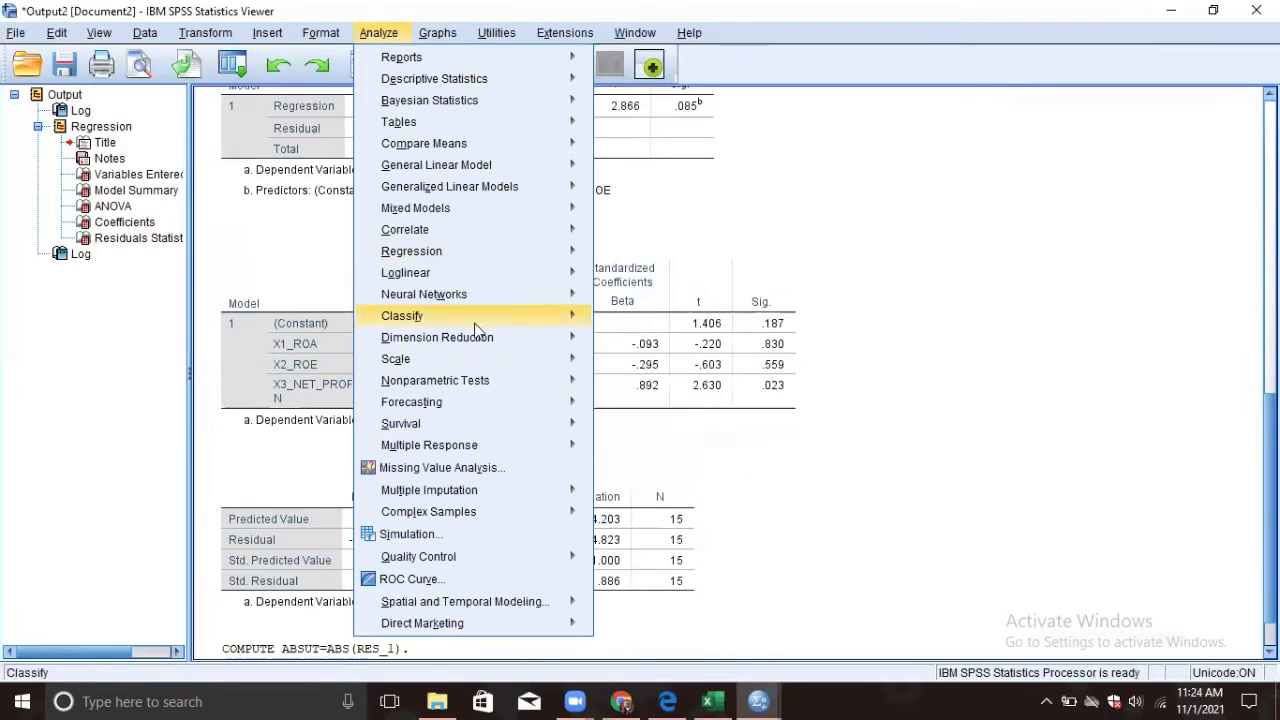
mouse_move(462, 382)
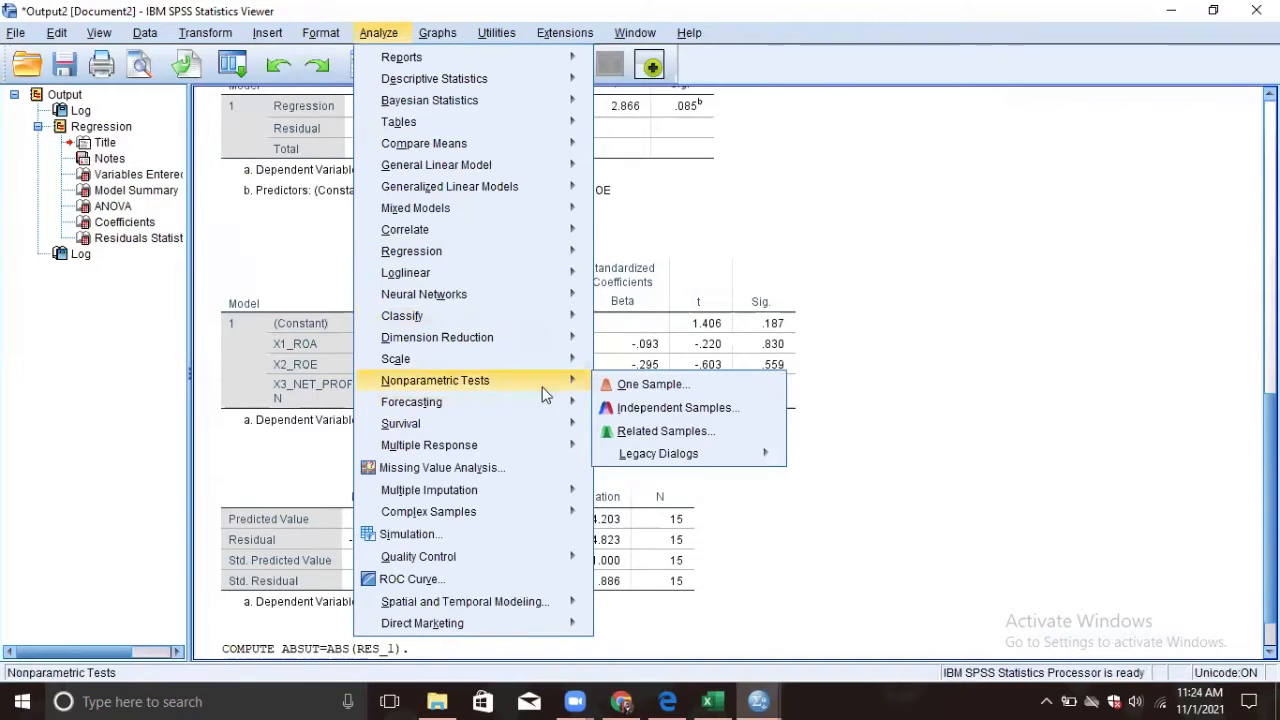
mouse_move(672, 457)
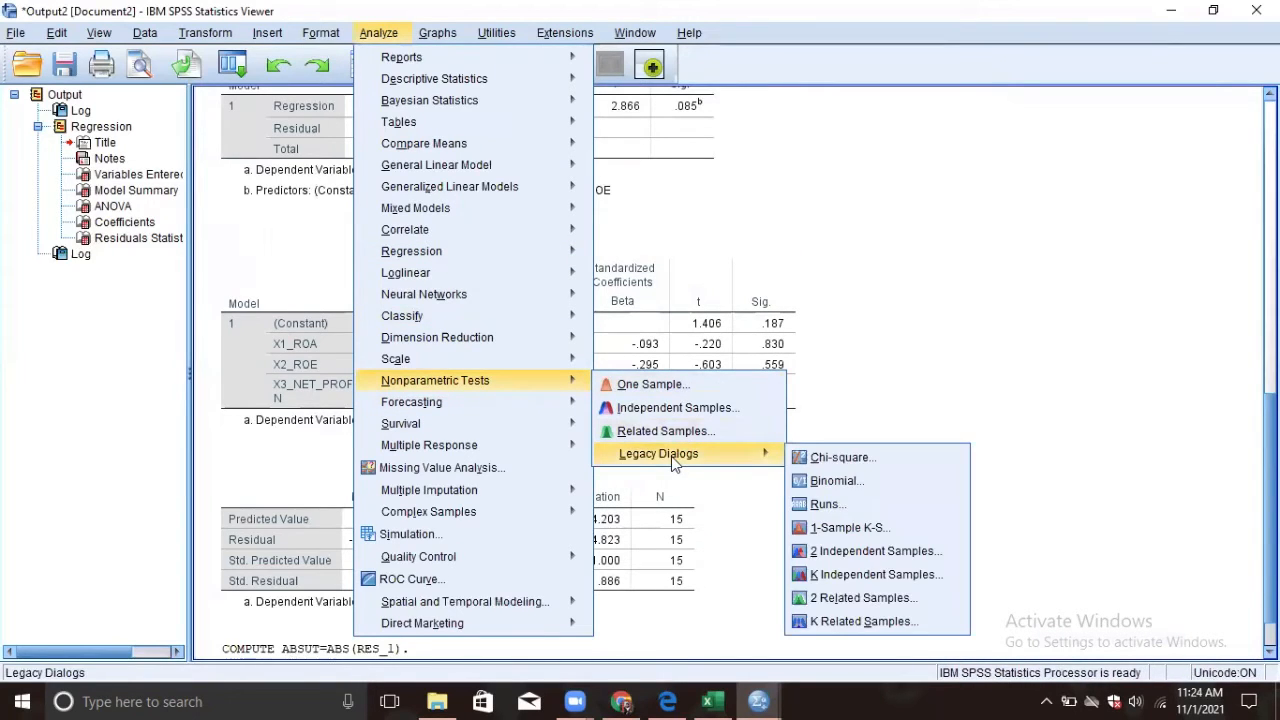
click(848, 530)
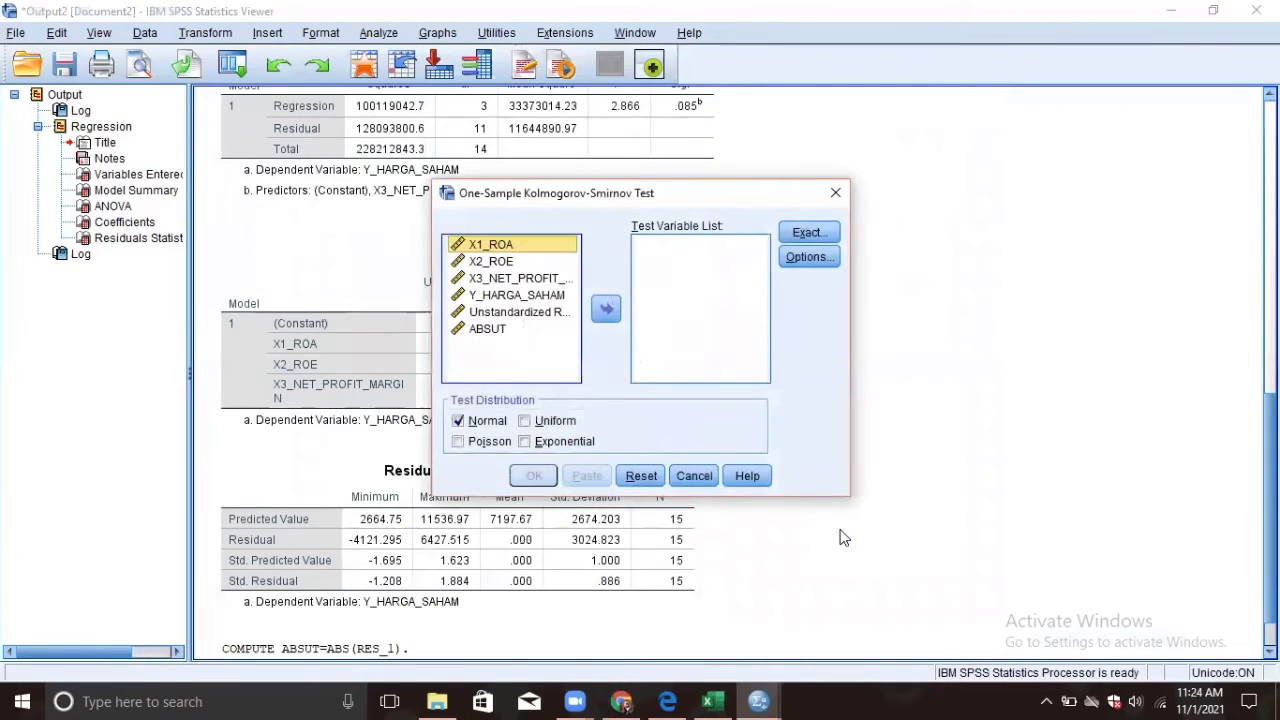
click(522, 314)
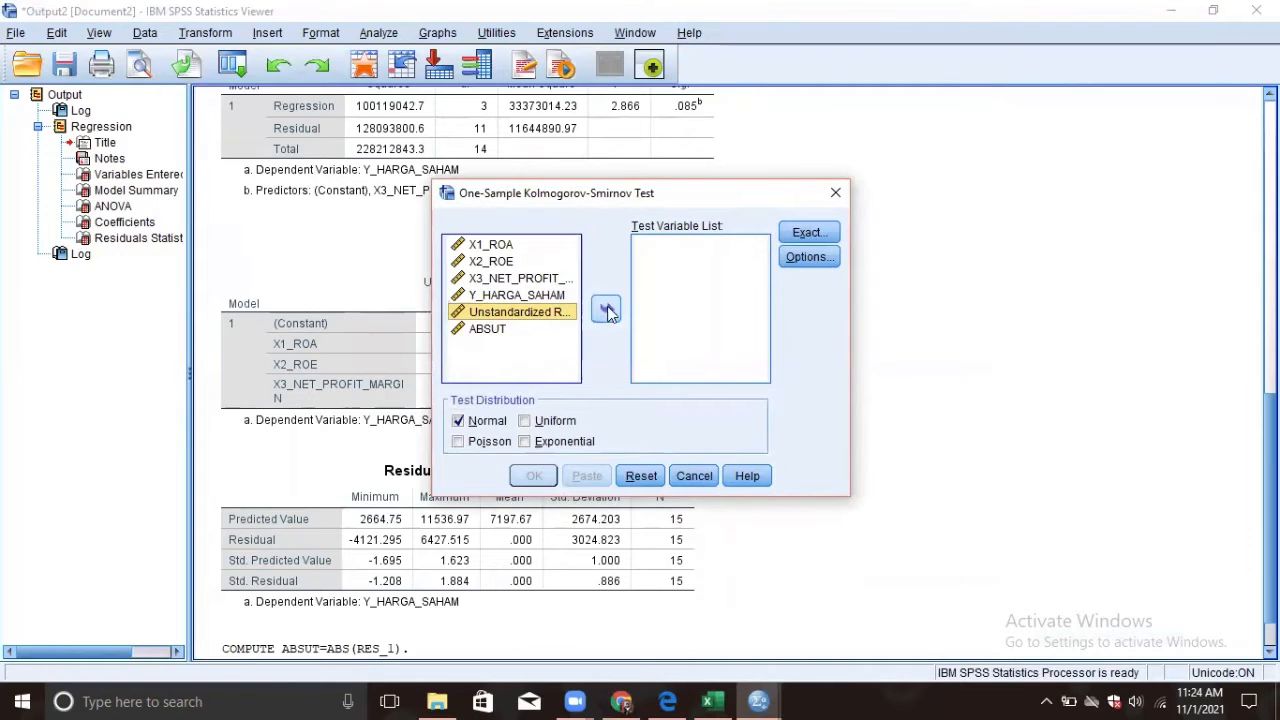
click(606, 311)
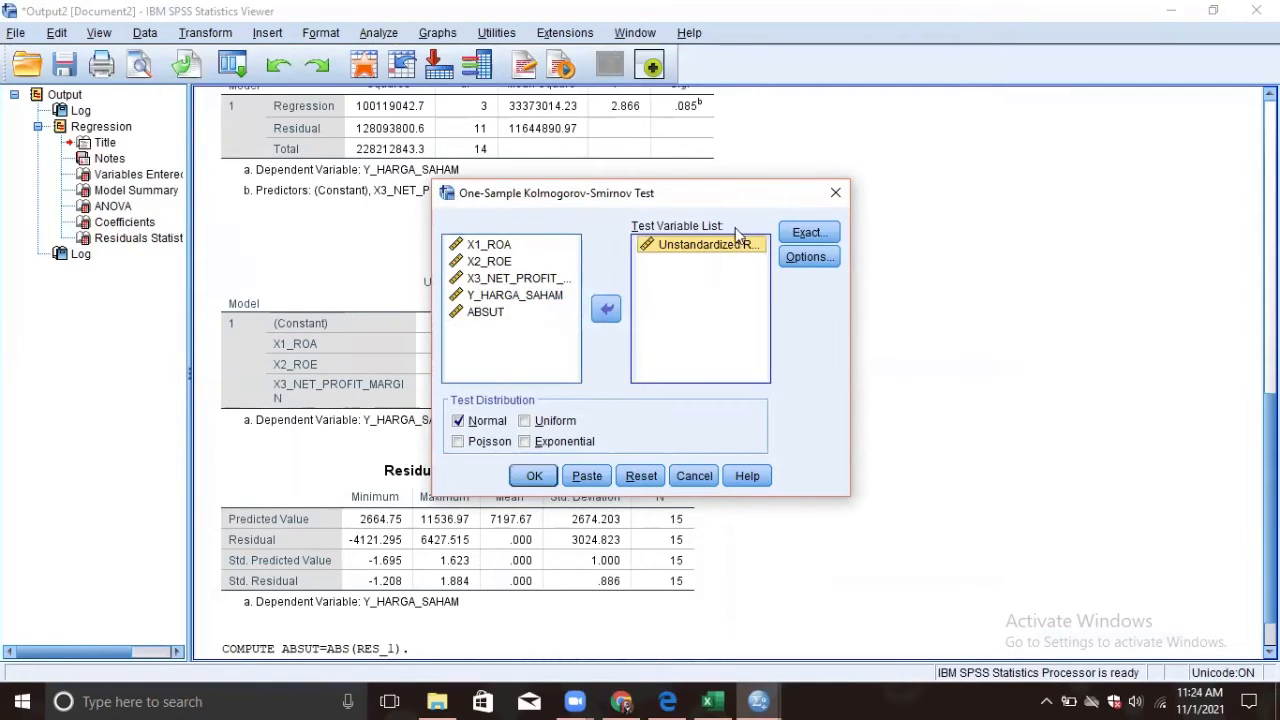
Run the Kolmogorov-Smirnov test with the Monte Carlo method and review its results alongside the regression tables
click(808, 234)
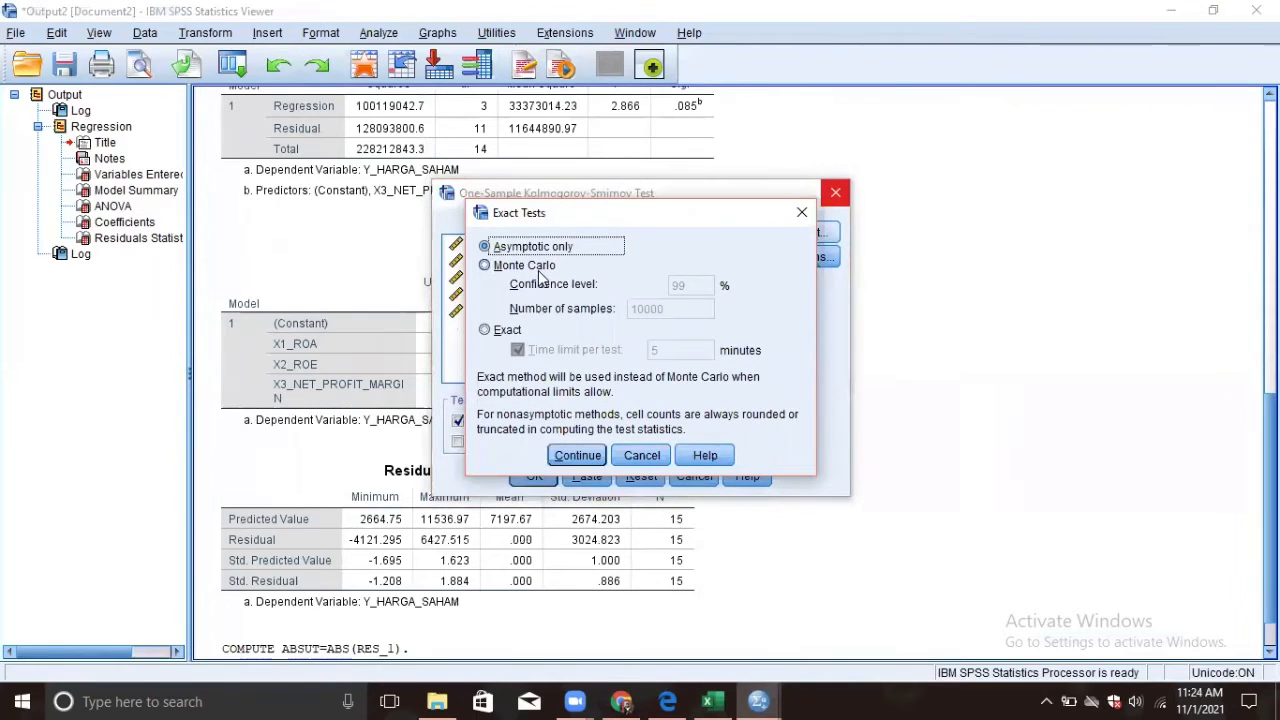
click(535, 266)
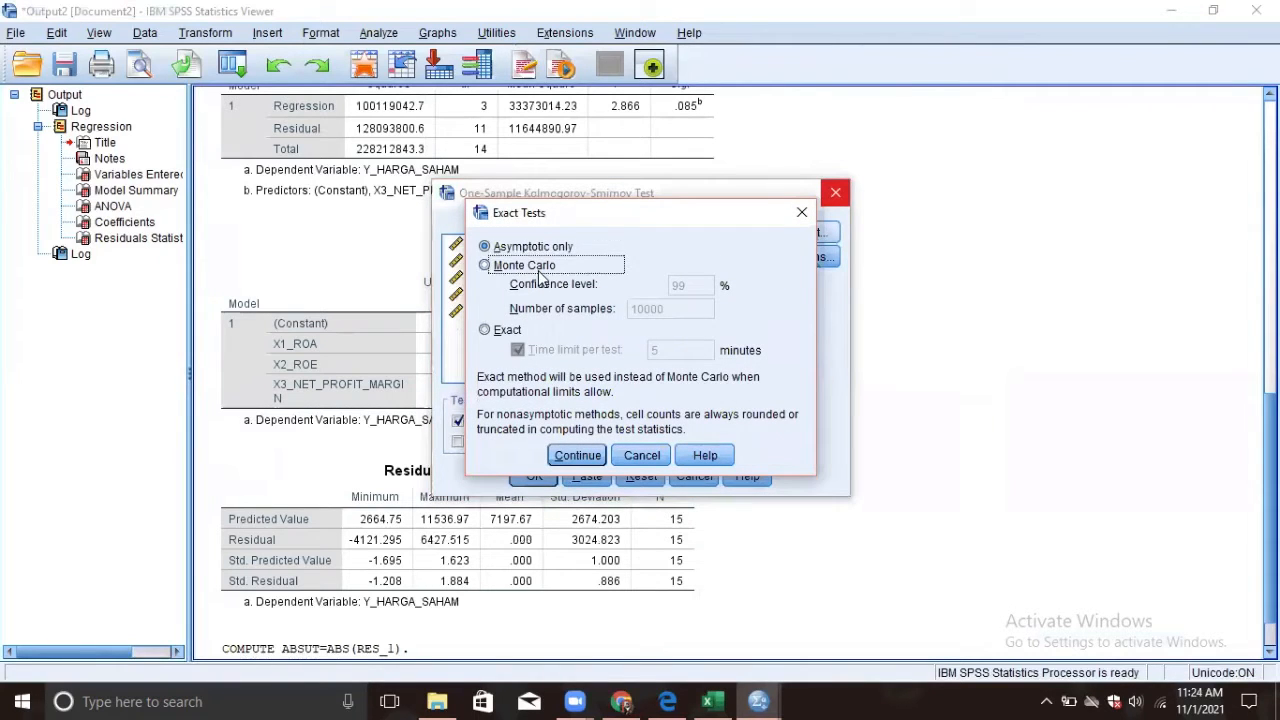
click(590, 459)
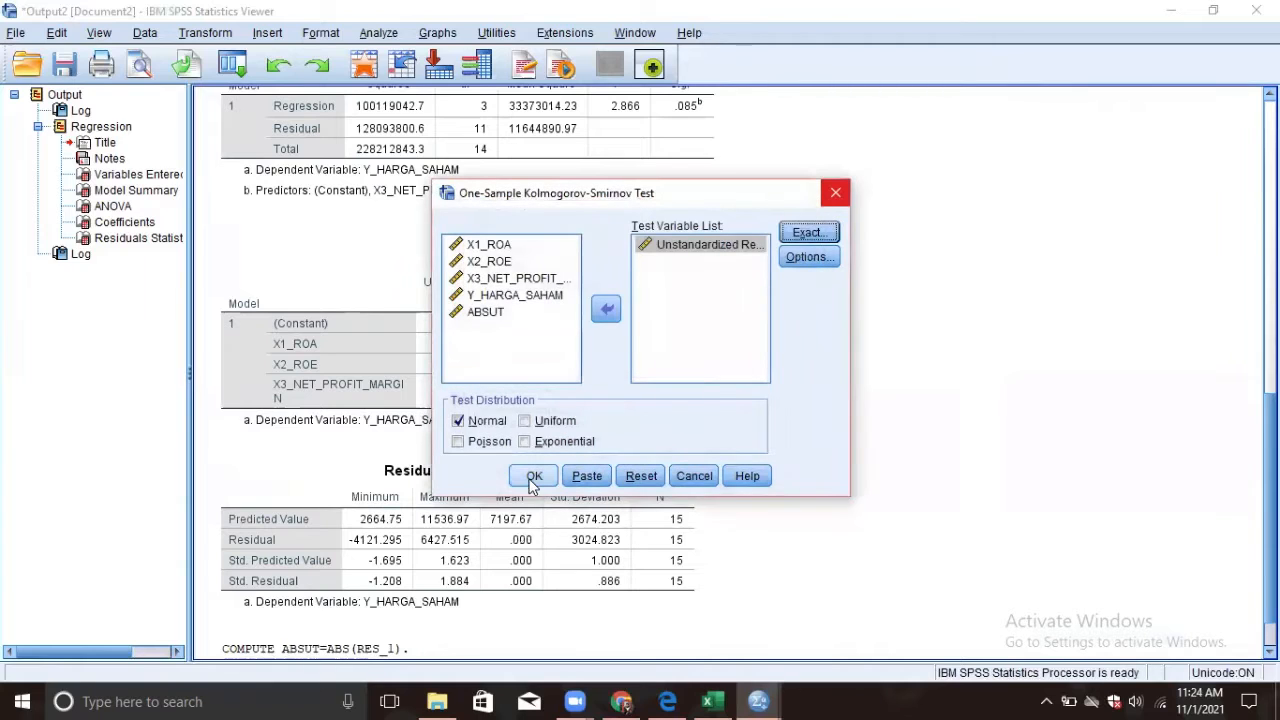
click(533, 480)
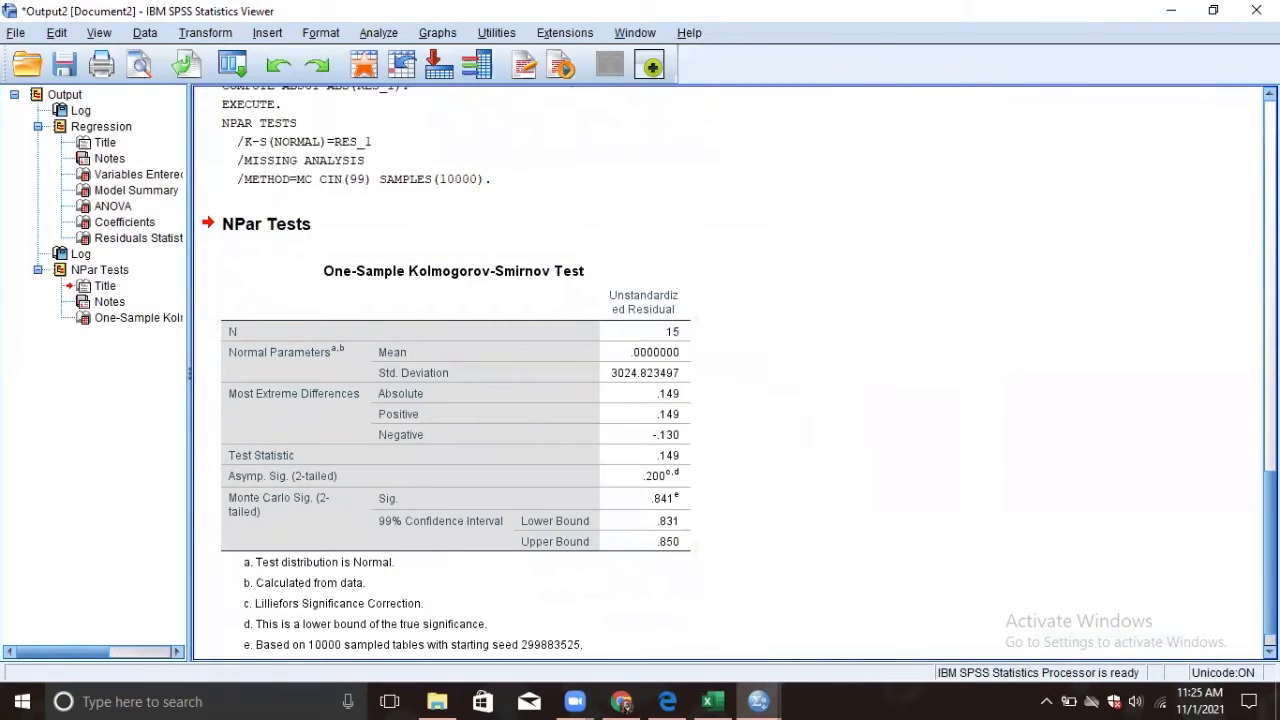
scroll(512, 412, up, 10)
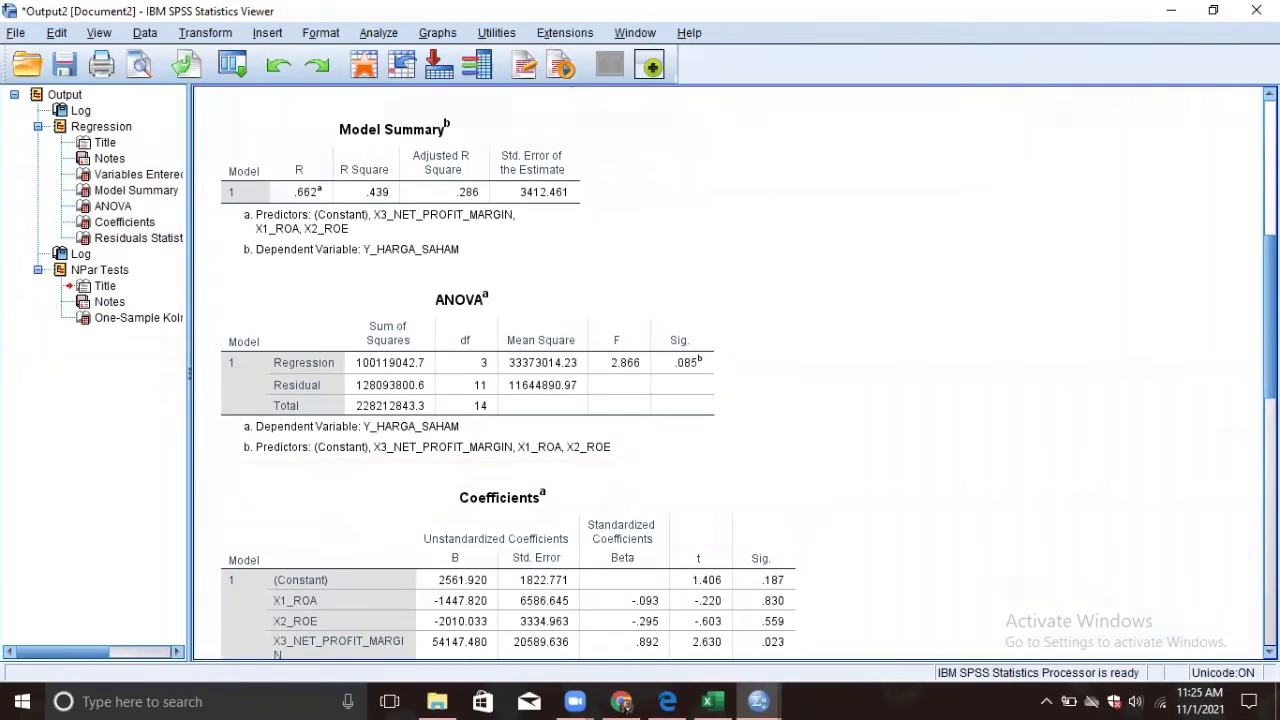
scroll(1238, 311, down, 3)
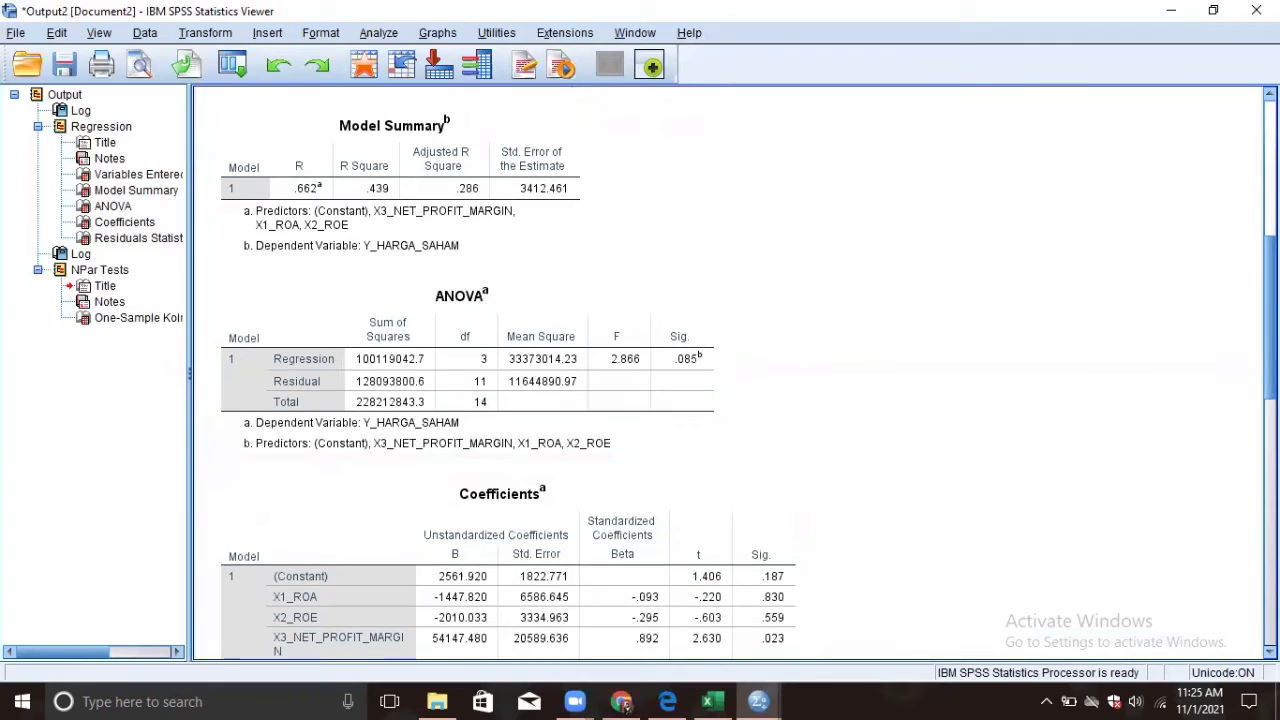
scroll(586, 434, down, 6)
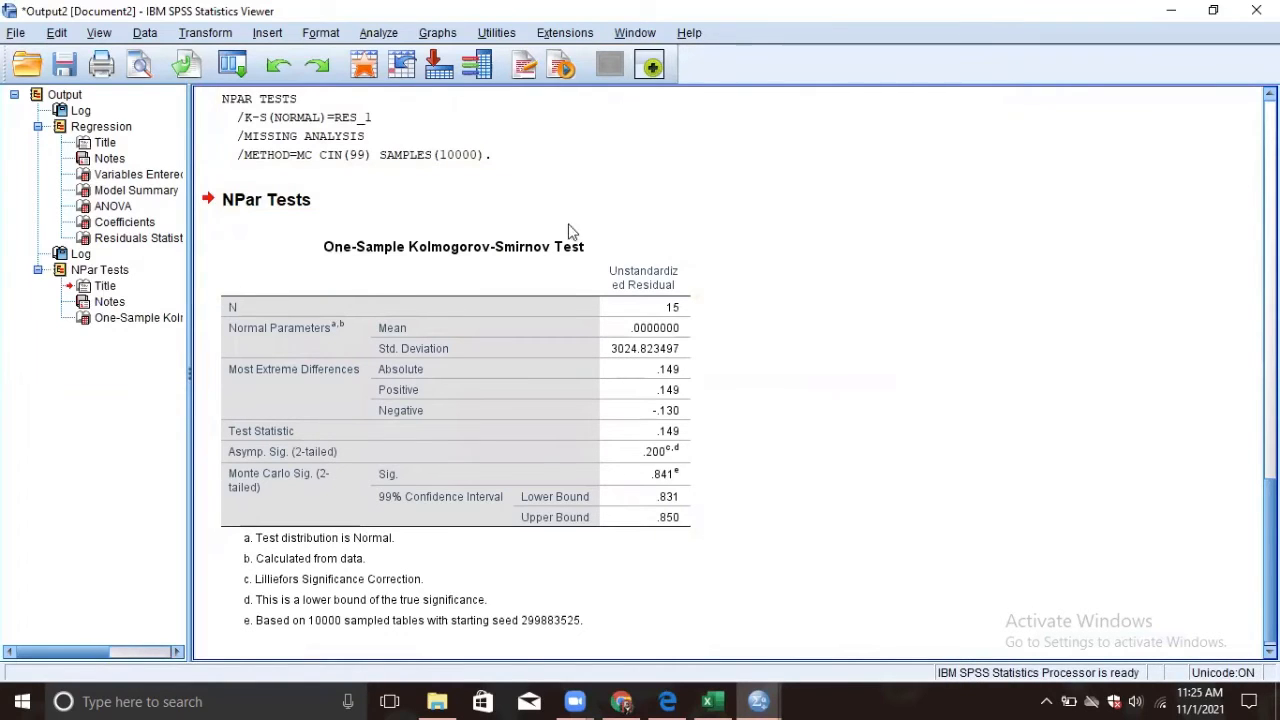
Set up a paired-samples t test with X1_ROA and Y_HARGA_SAHAM as the first pair
click(386, 36)
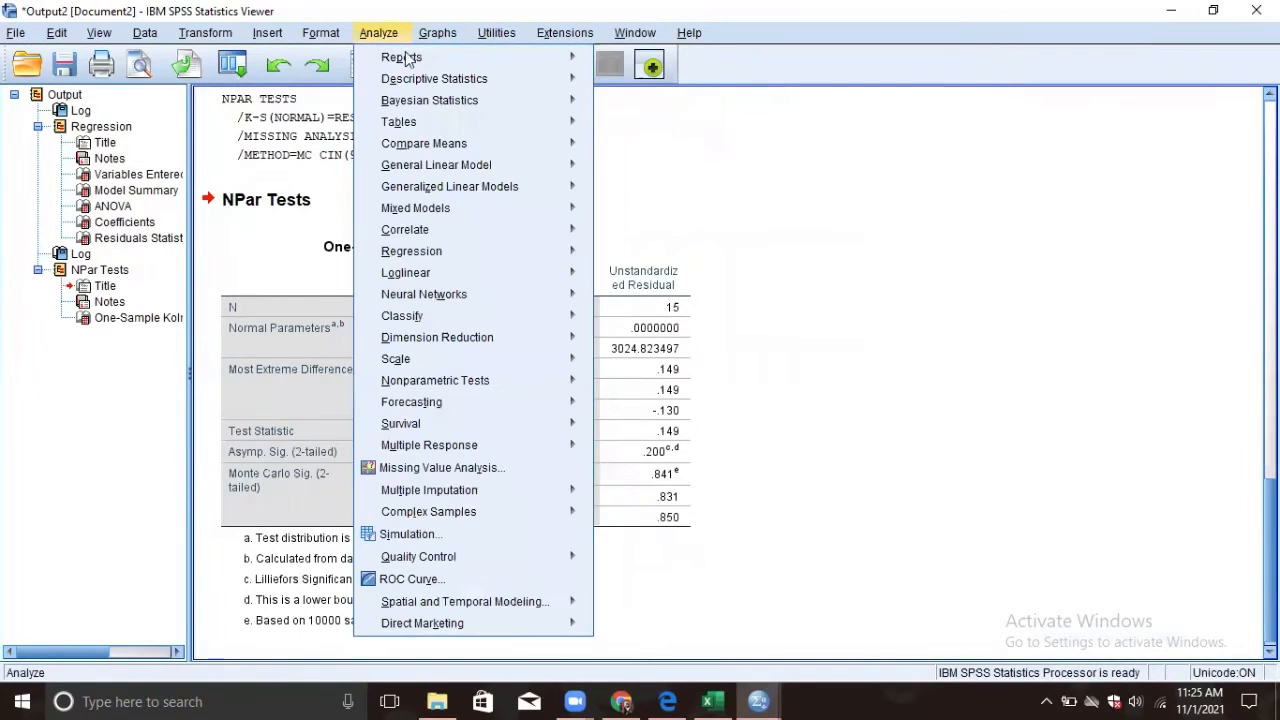
mouse_move(474, 146)
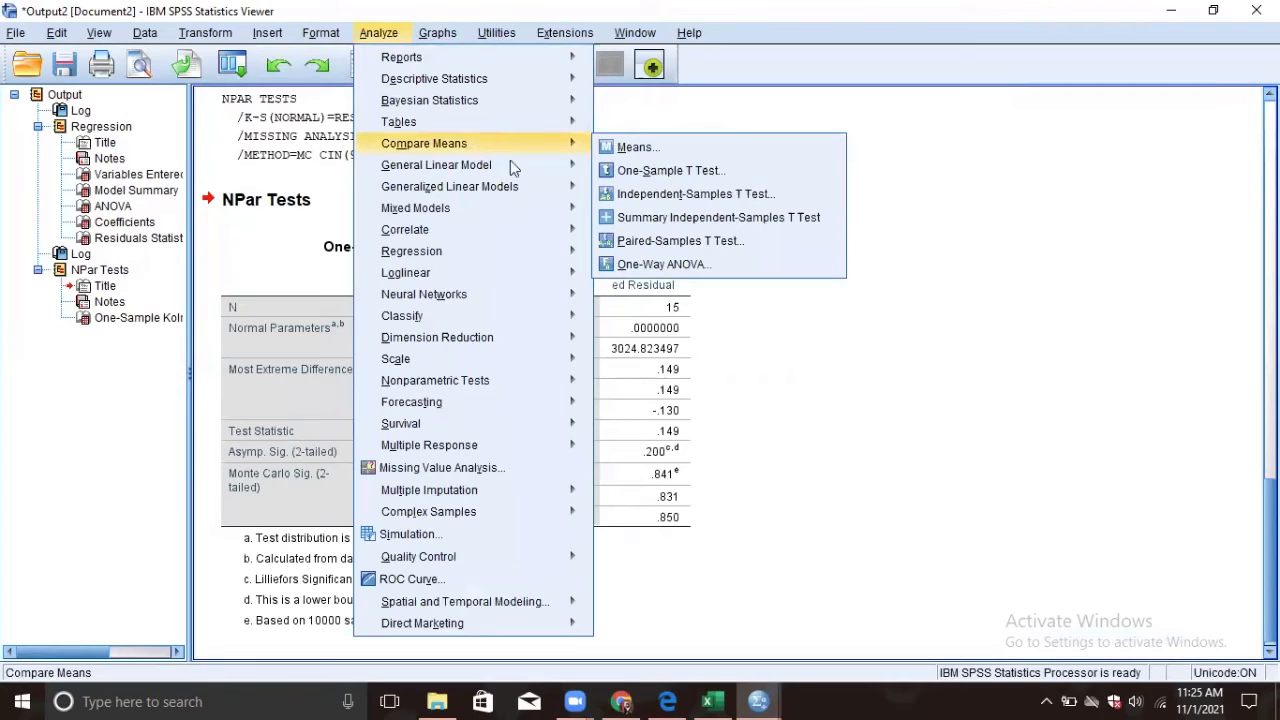
click(737, 240)
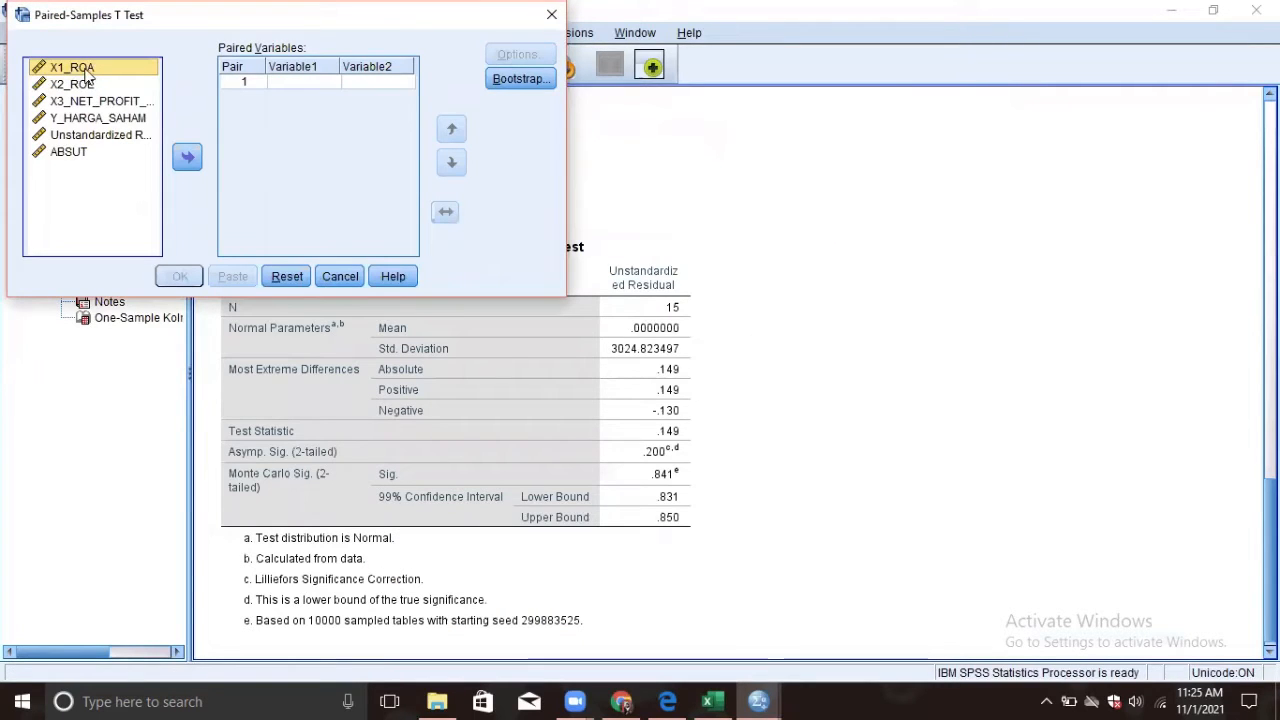
click(189, 162)
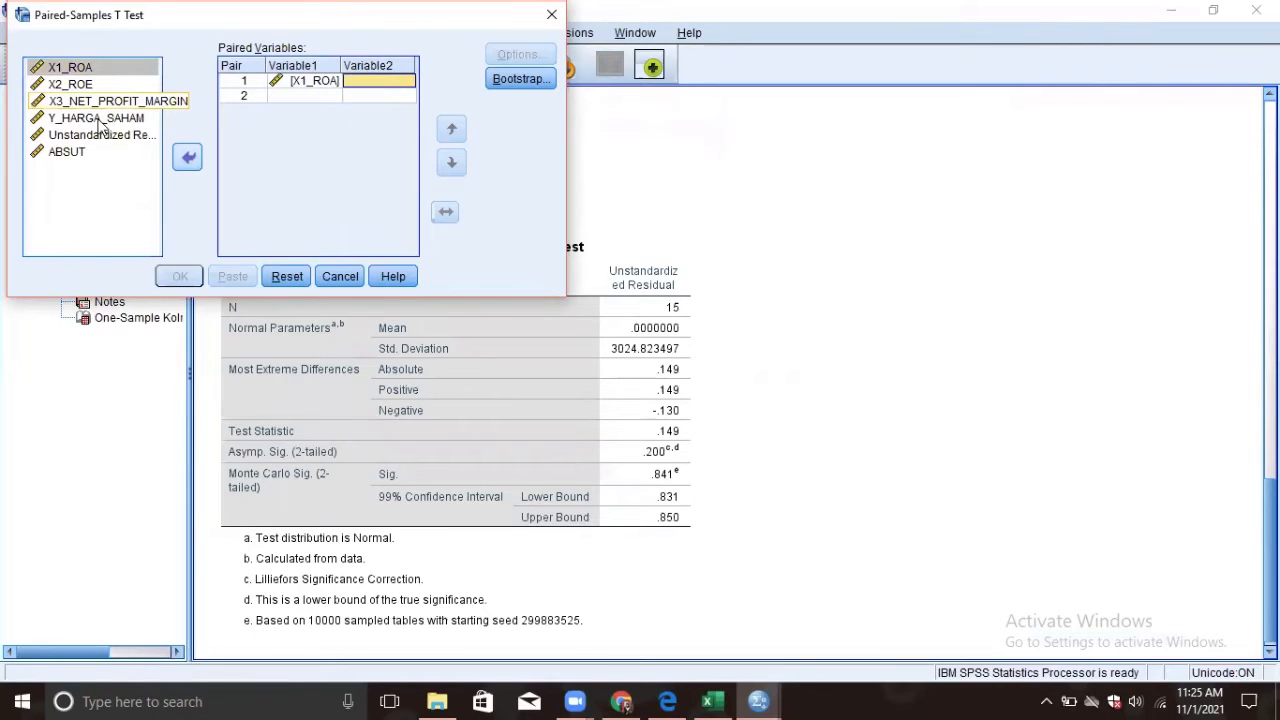
click(100, 120)
click(185, 159)
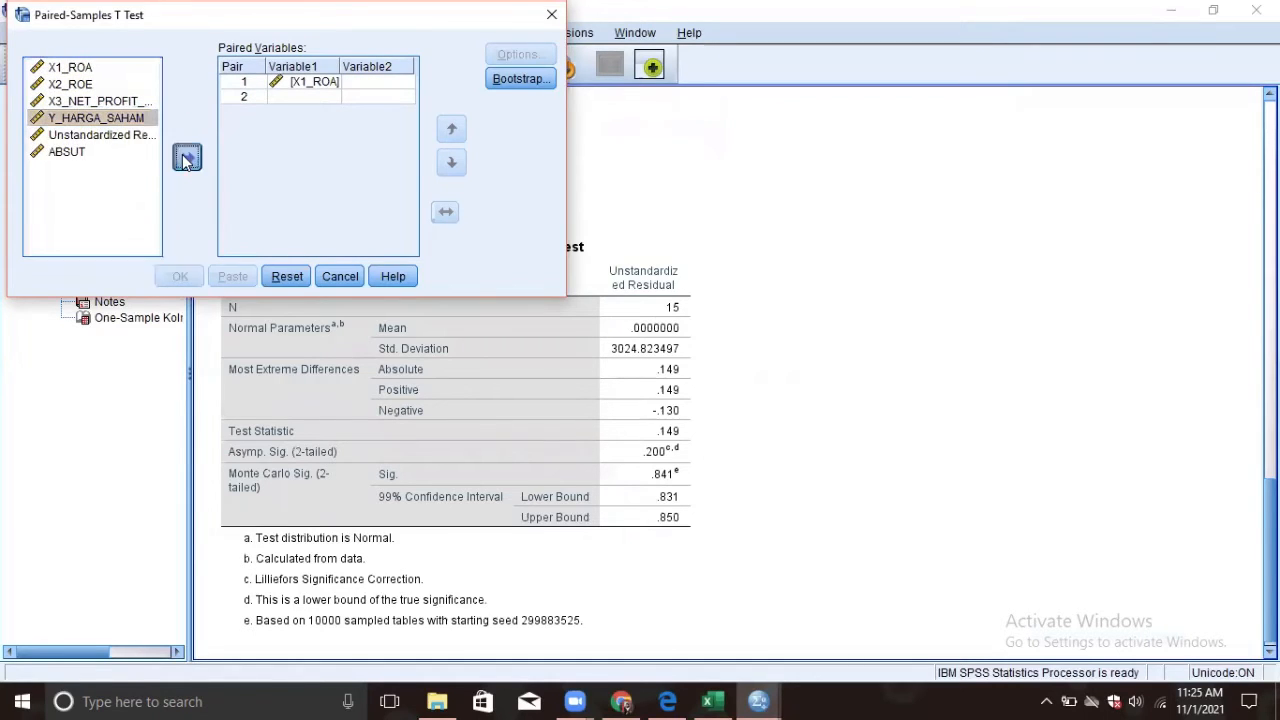
Add X2_ROE and Y_HARGA_SAHAM as the second pair of the t test
click(95, 85)
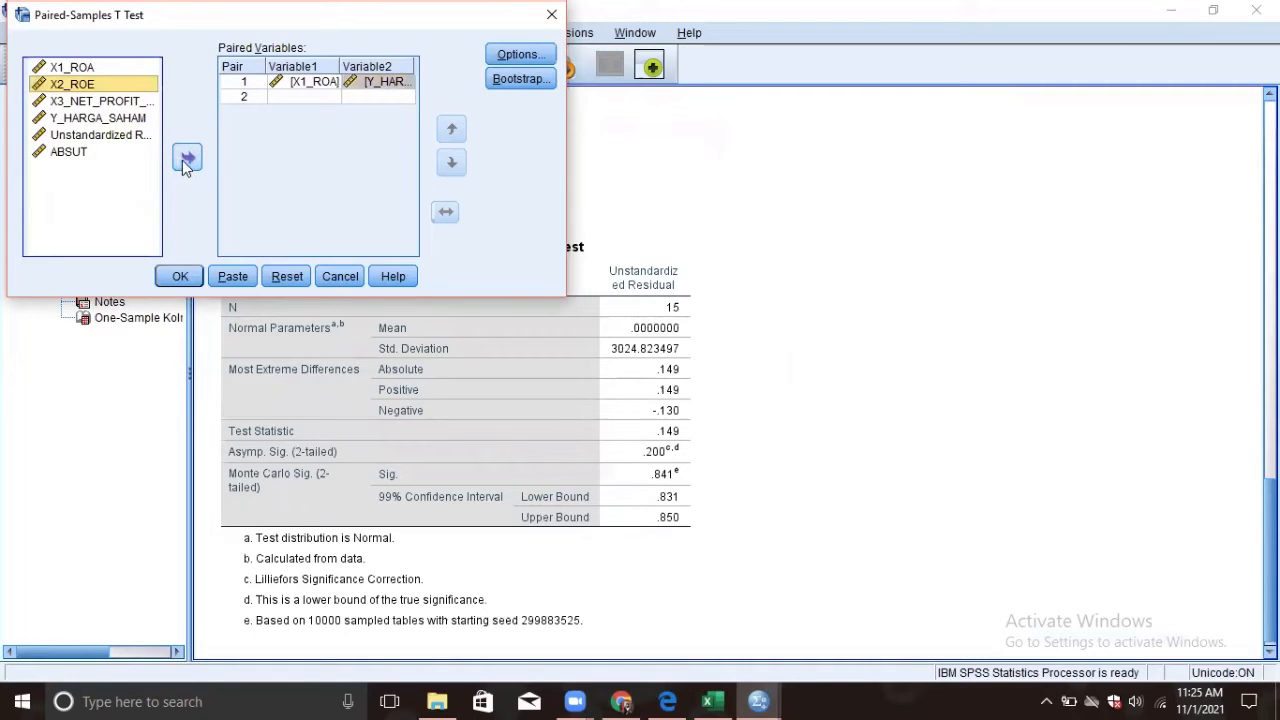
click(184, 159)
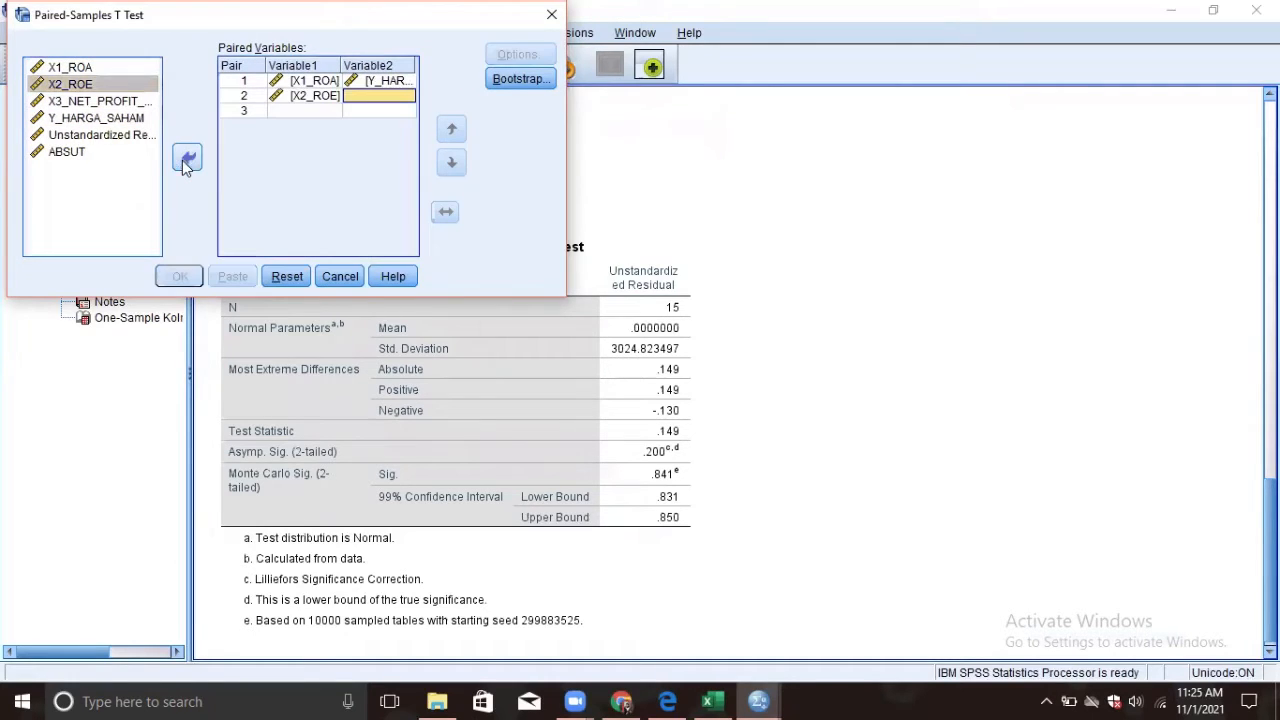
click(137, 134)
click(137, 118)
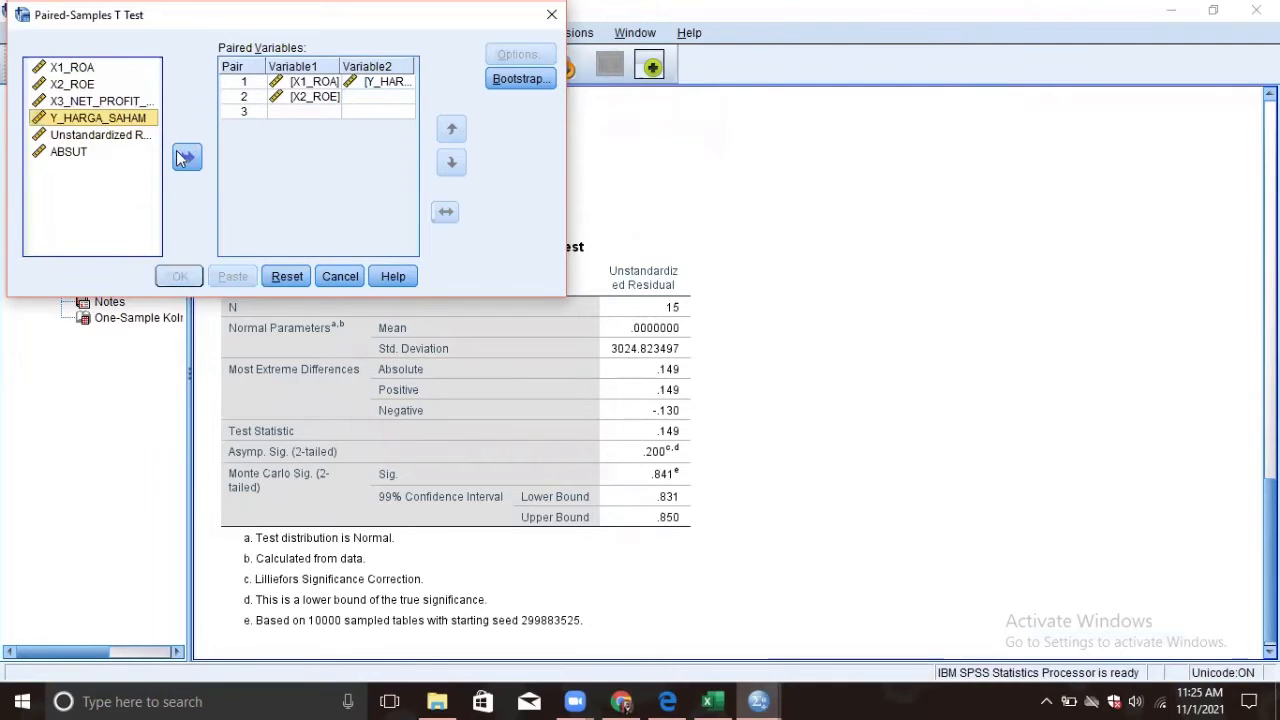
click(187, 158)
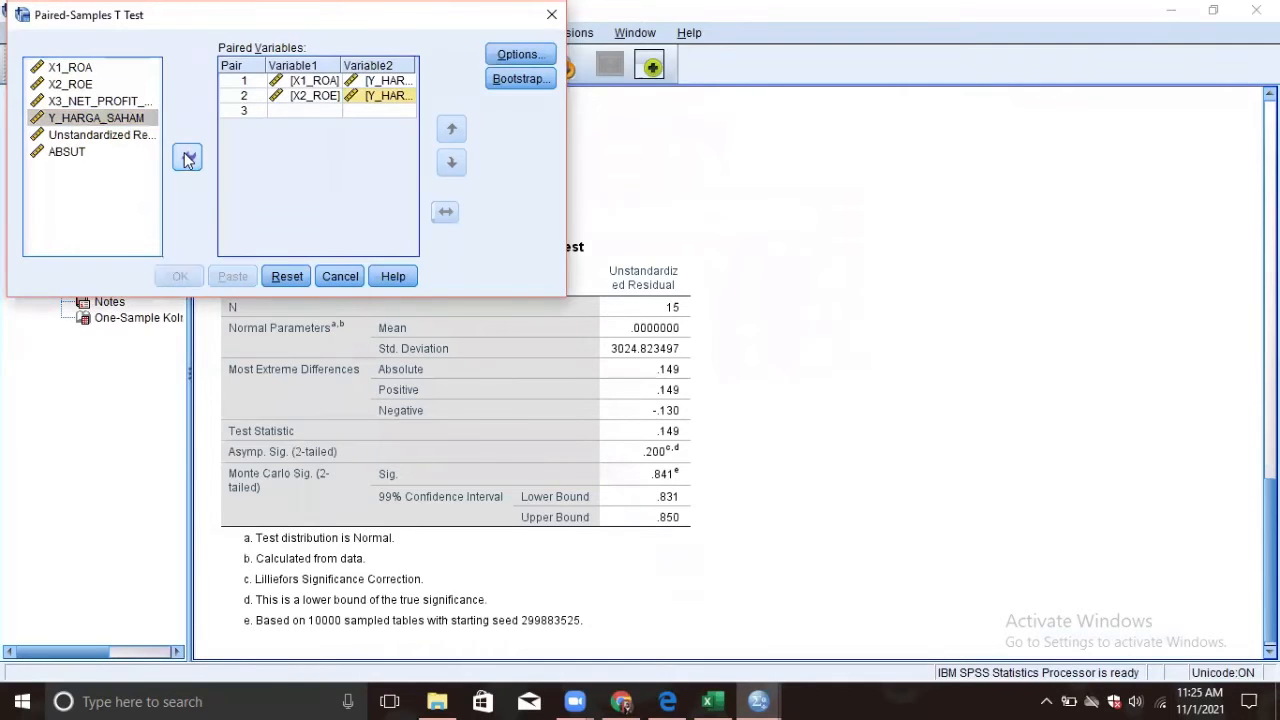
Add X3_NET_PROFIT_MARGIN and Y_HARGA_SAHAM as the third pair and run the paired-samples t test
click(108, 101)
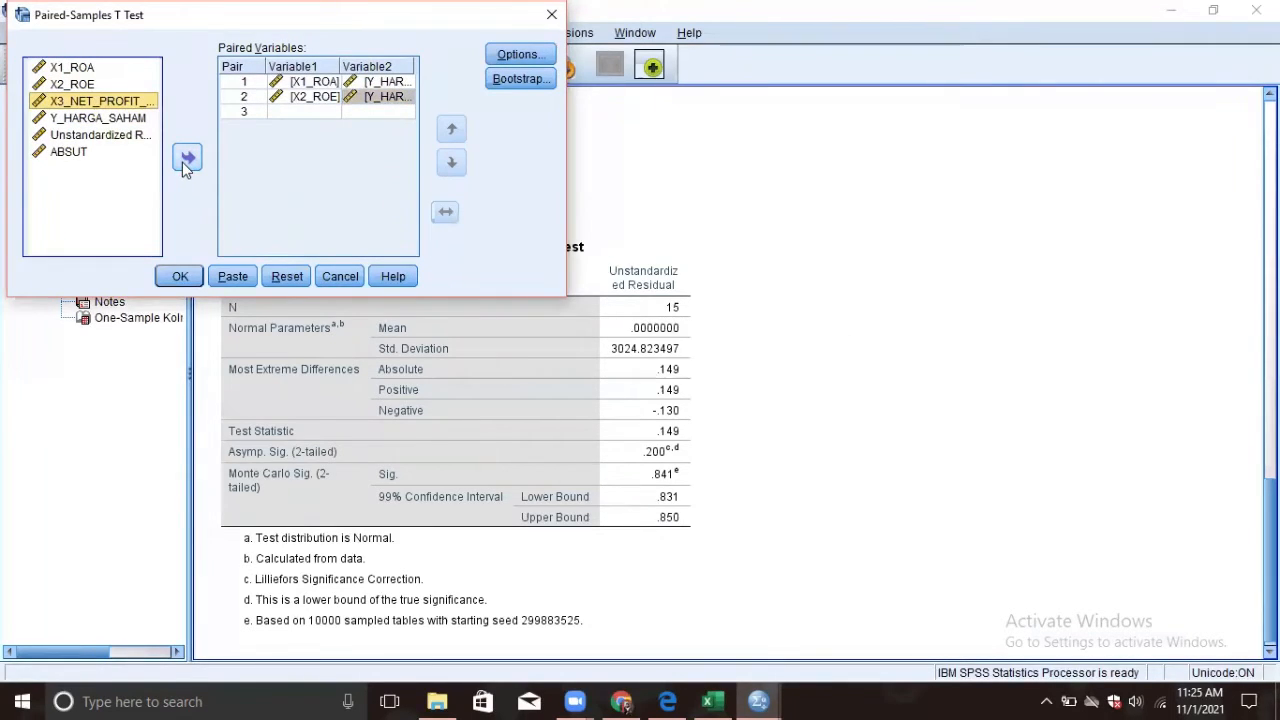
click(186, 160)
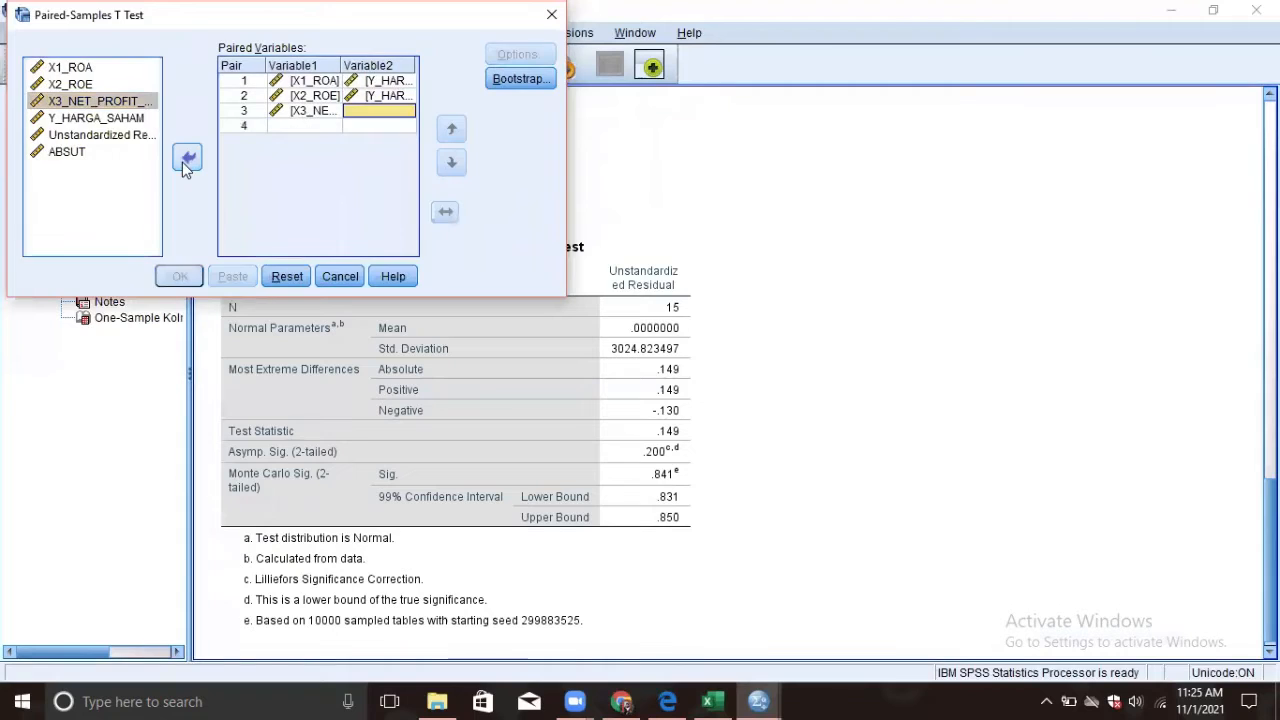
click(136, 119)
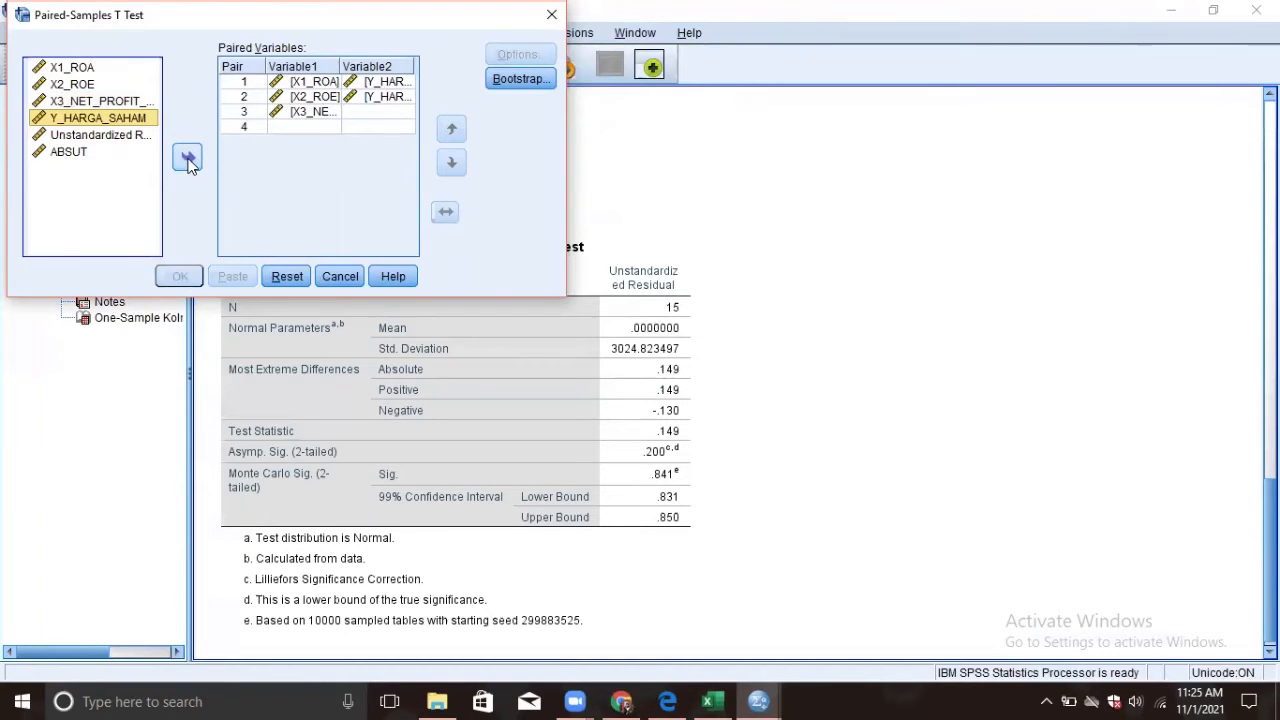
click(188, 160)
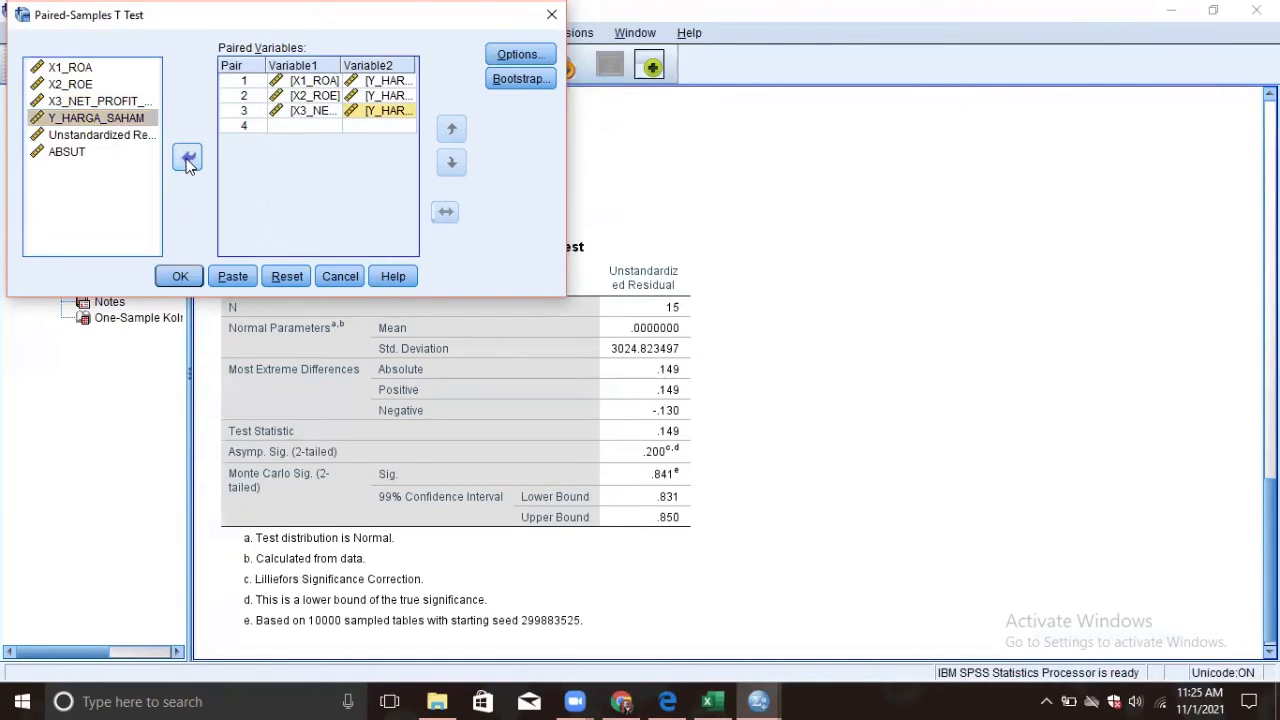
click(178, 278)
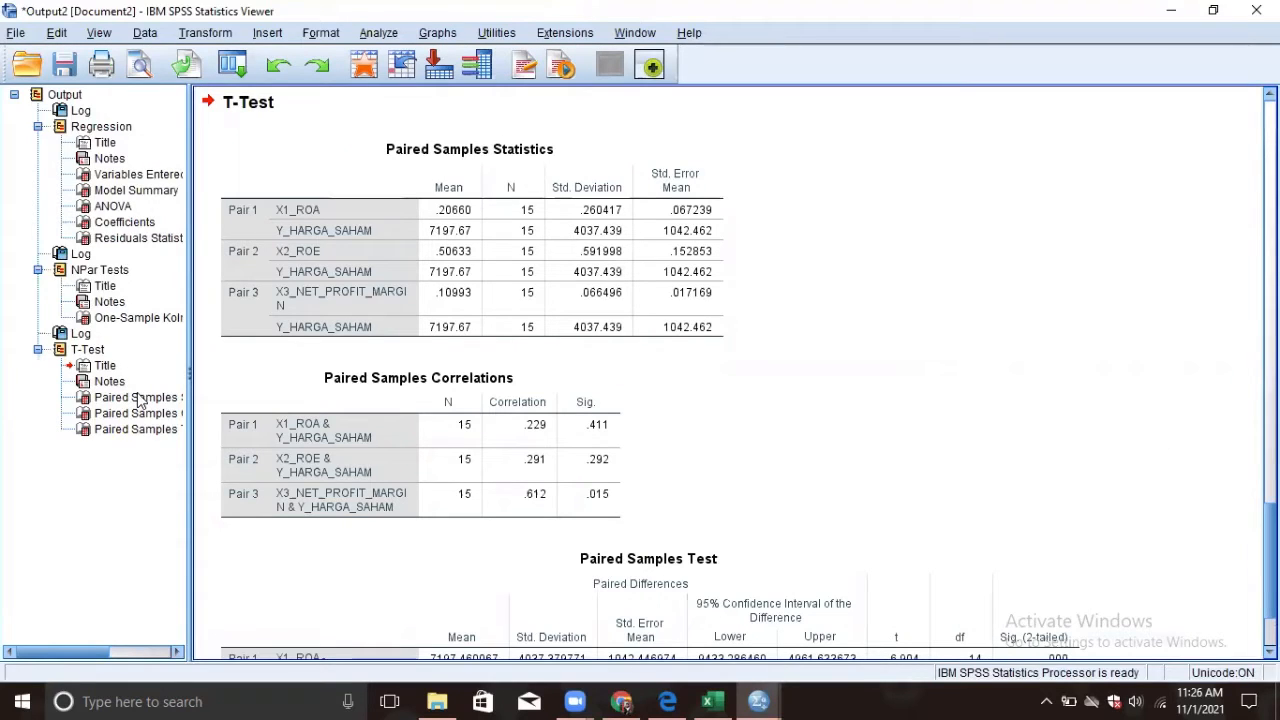
Review the Paired Samples Statistics, Correlations and Test tables in the T-Test output
click(140, 399)
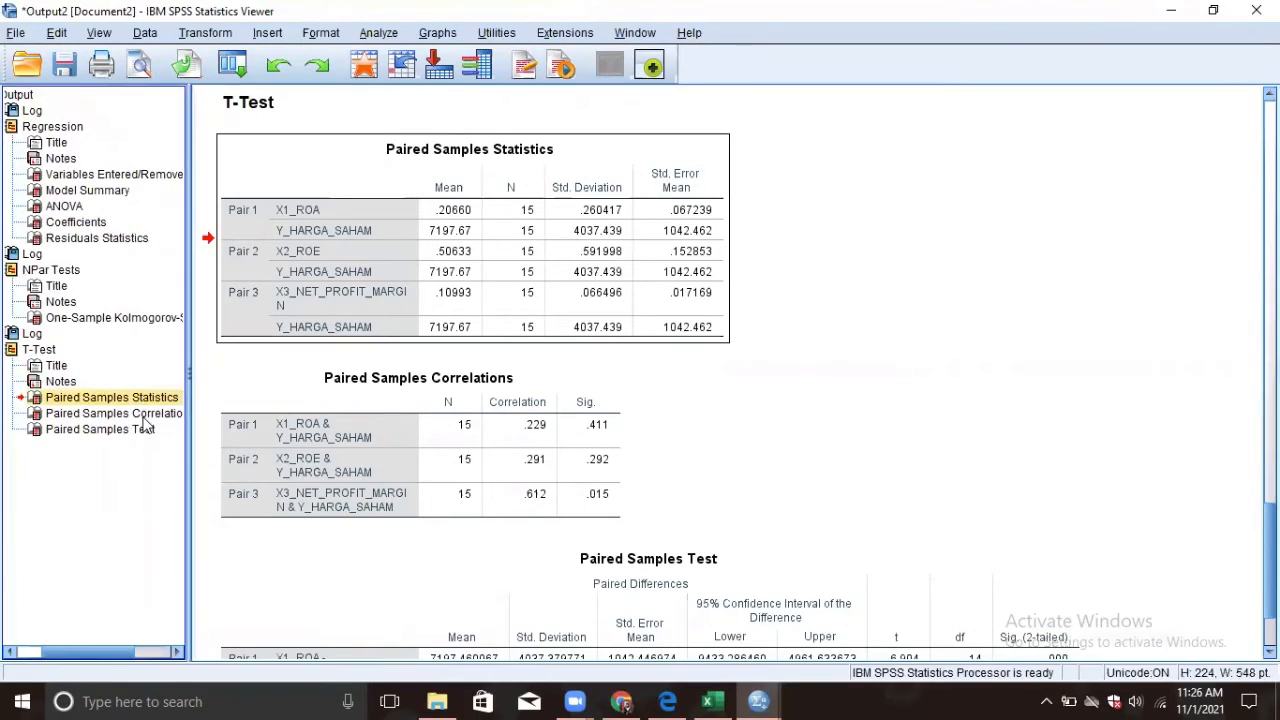
click(142, 415)
click(120, 447)
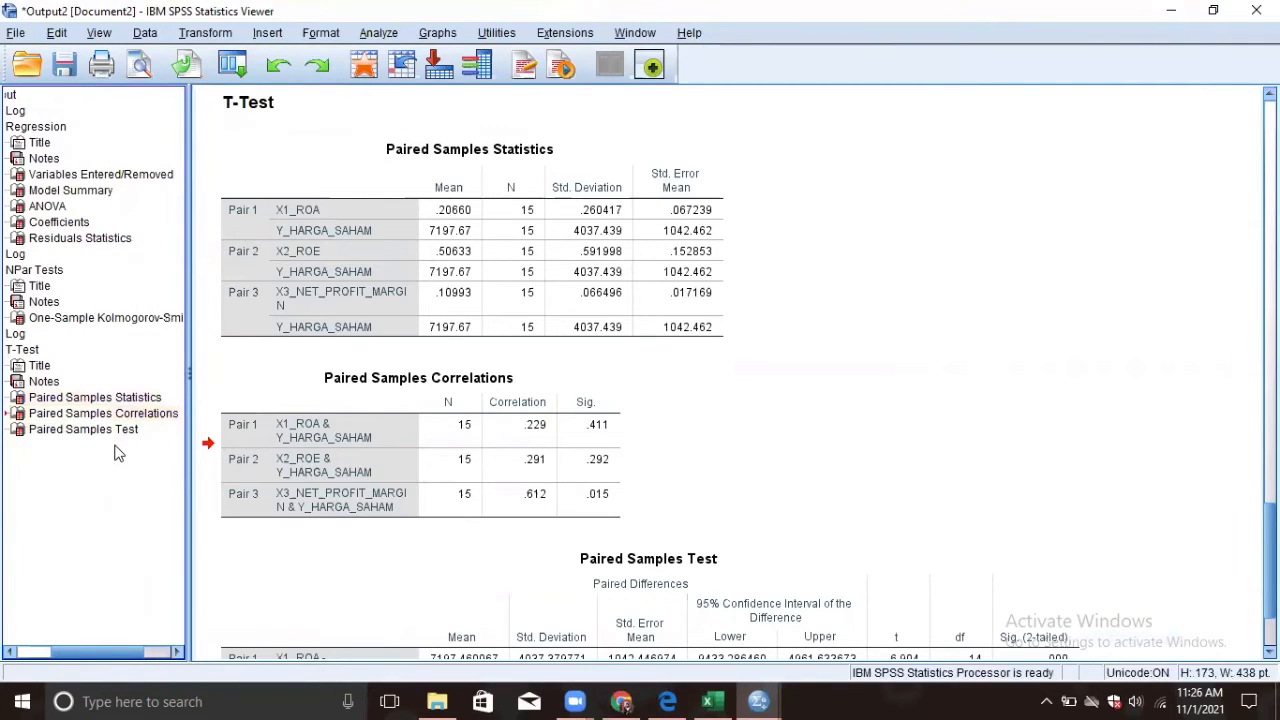
click(104, 400)
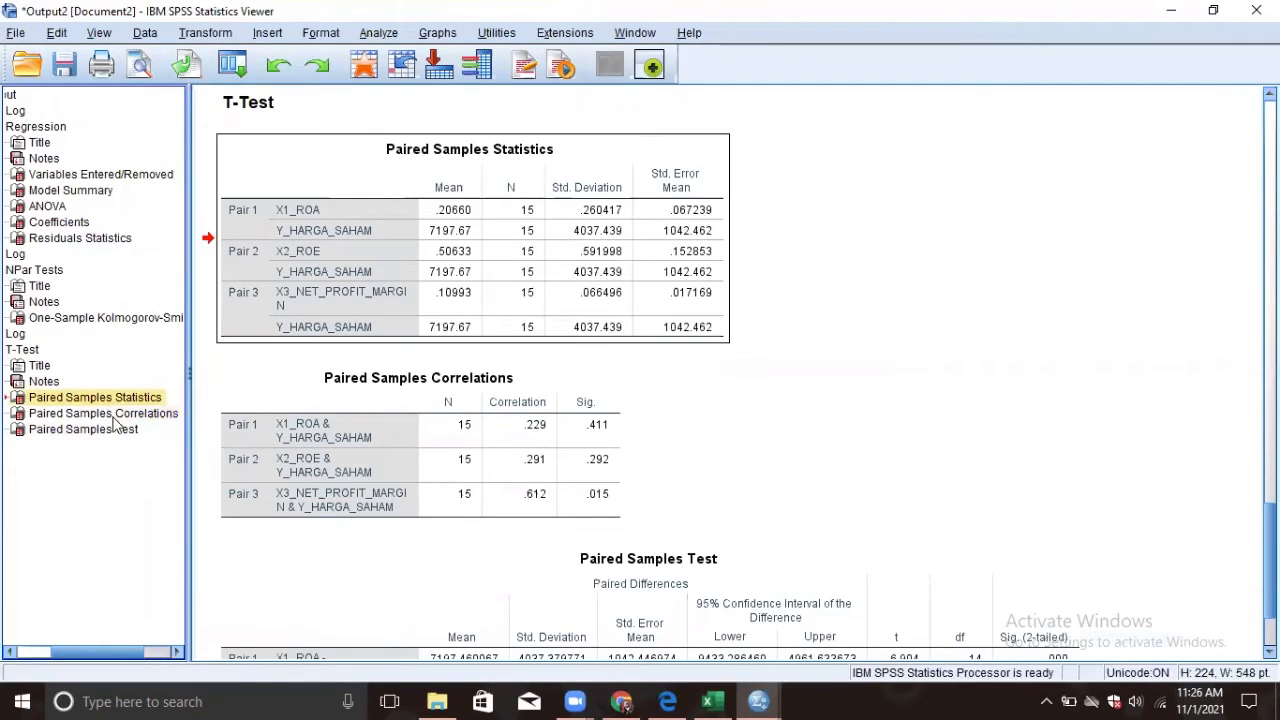
click(114, 431)
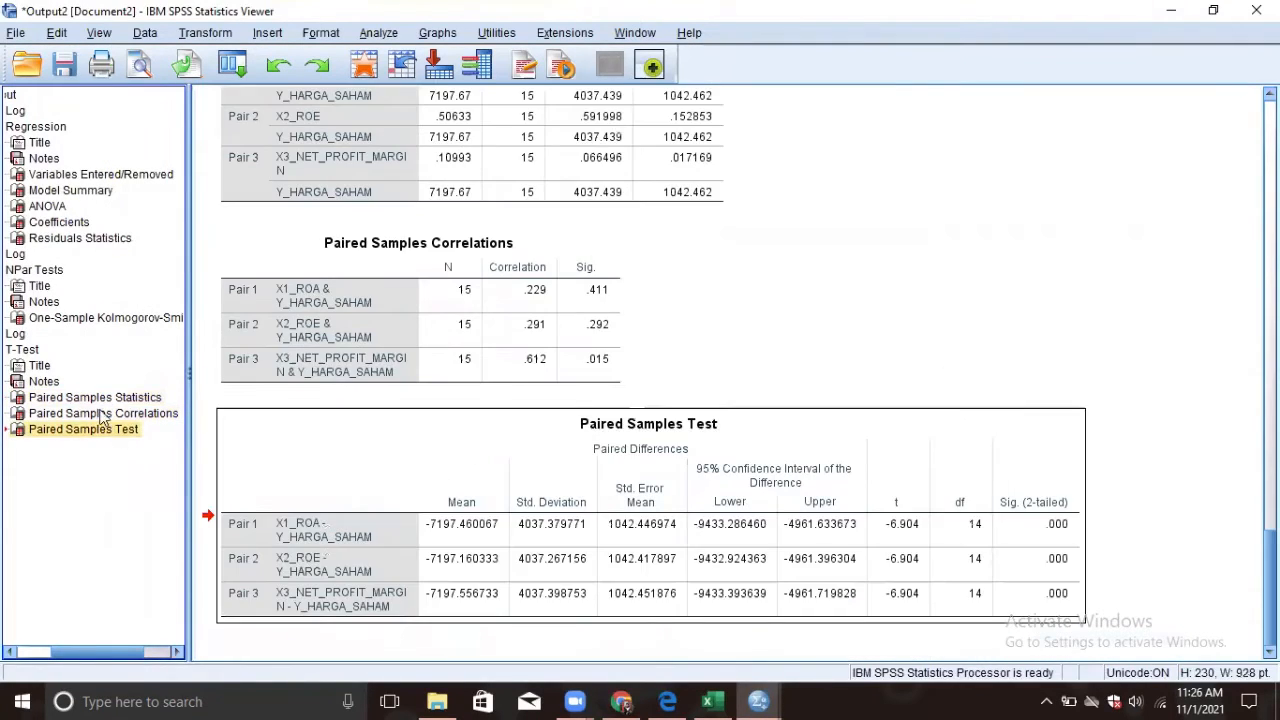
click(55, 380)
scroll(1055, 447, up, 1)
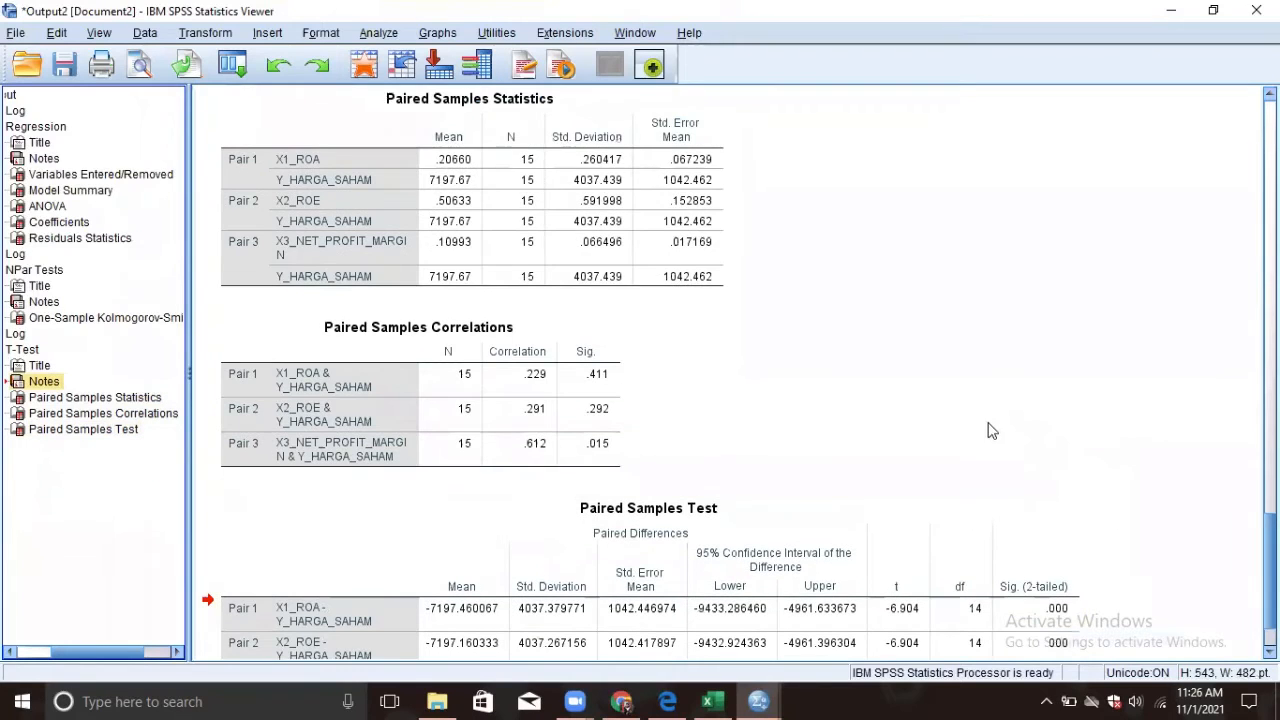
scroll(973, 437, up, 1)
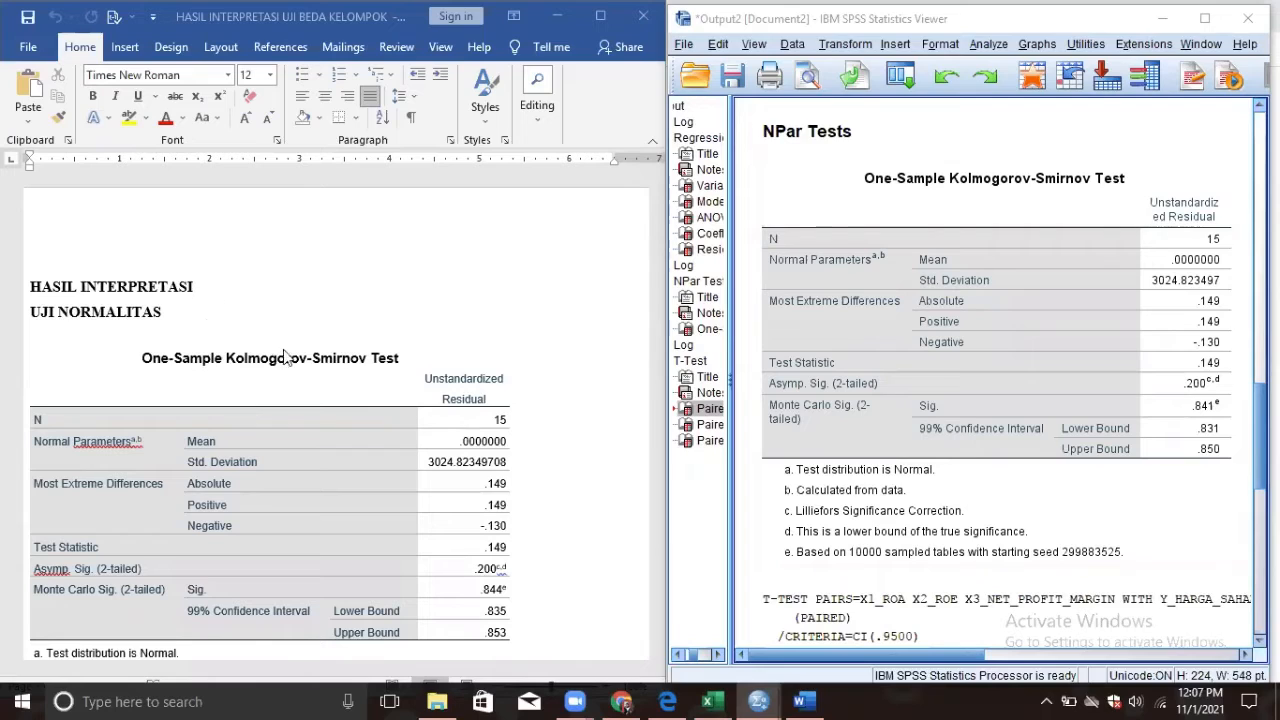
Compare the One-Sample Kolmogorov-Smirnov output with the Word document's normality table, decision rules and analysis paragraph
click(945, 407)
drag(1260, 437, 1260, 426)
scroll(995, 380, down, 3)
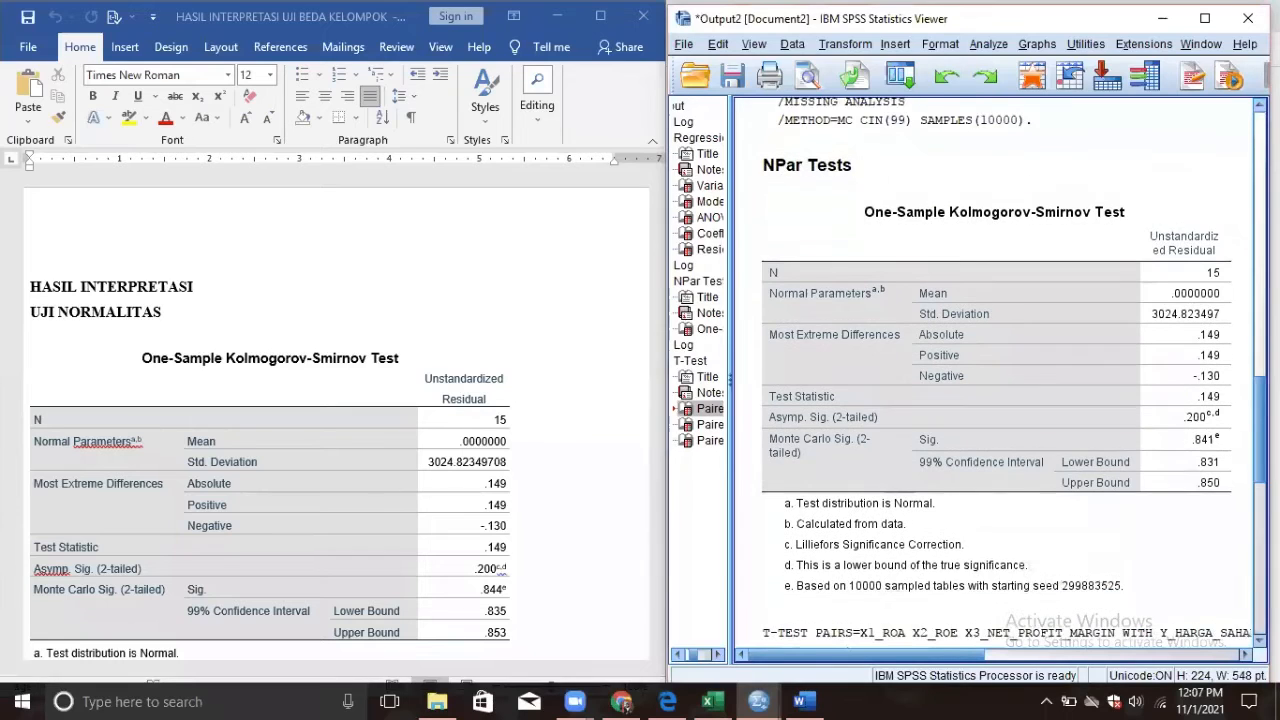
scroll(1150, 356, down, 1)
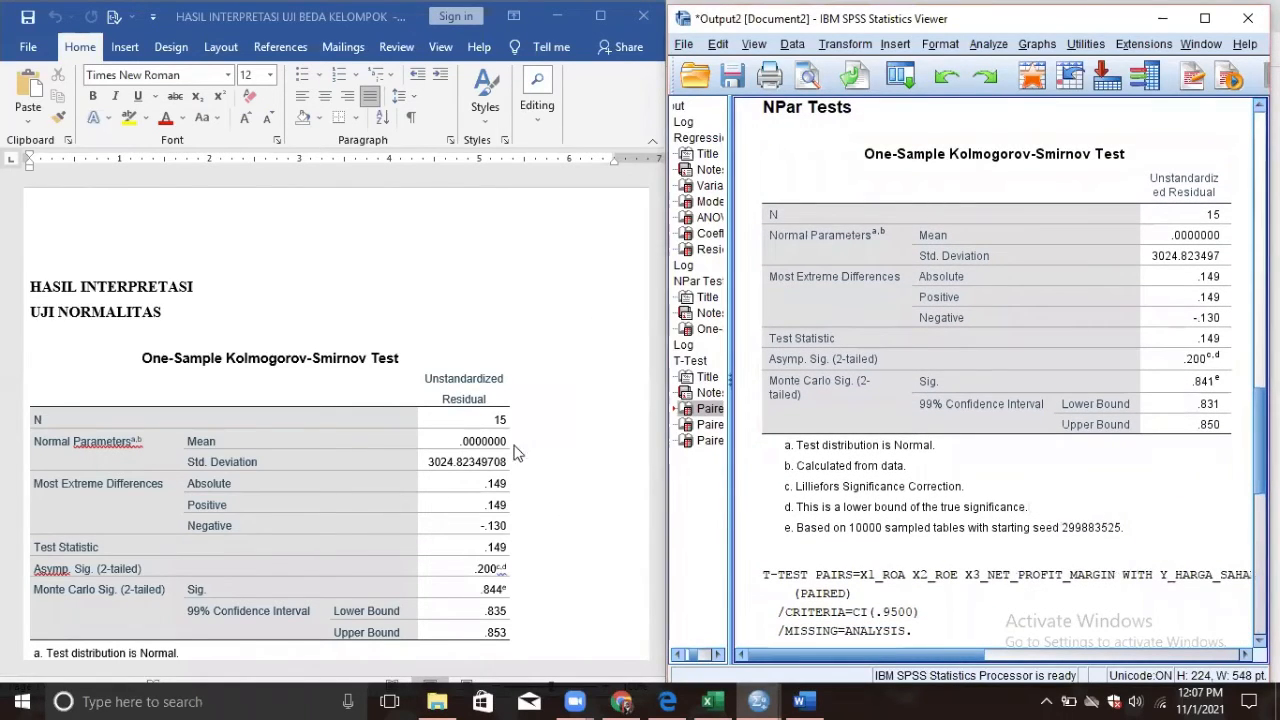
click(615, 298)
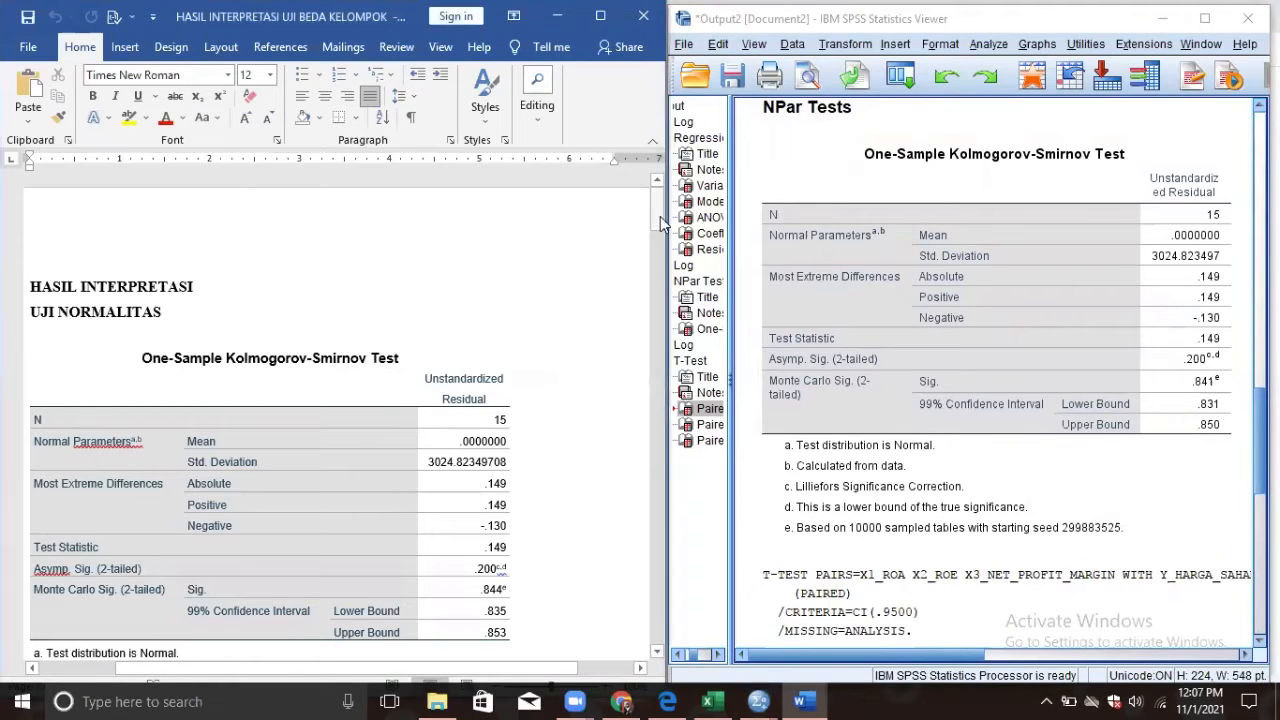
drag(658, 225, 664, 282)
click(913, 358)
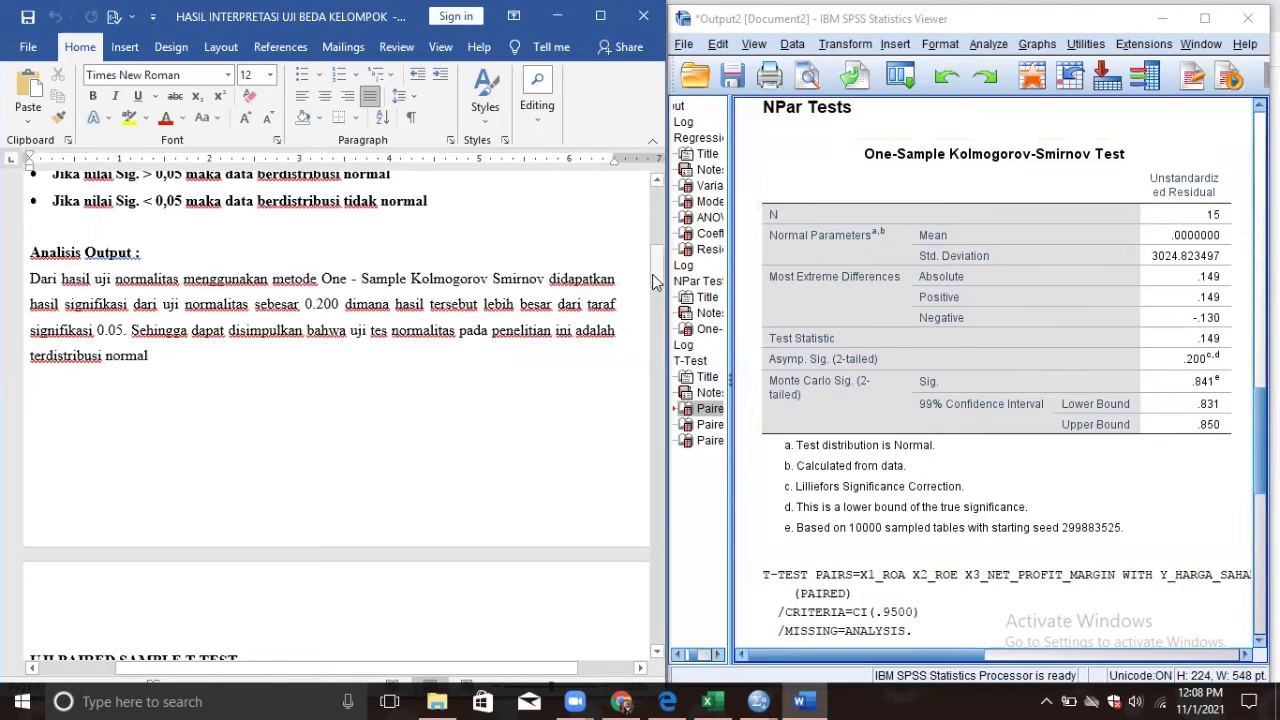
drag(653, 282, 655, 262)
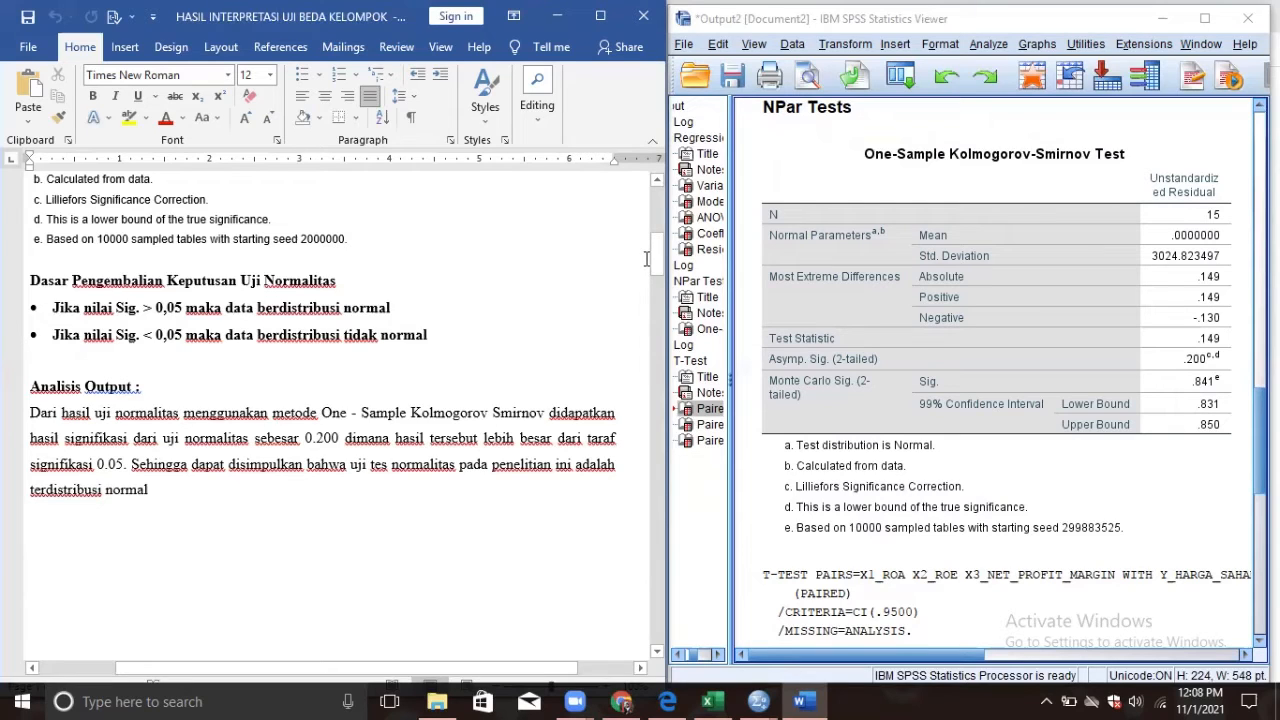
Examine the Word document's paired sample t test section alongside the SPSS Paired Samples Statistics table
drag(658, 263, 658, 340)
scroll(420, 297, down, 1)
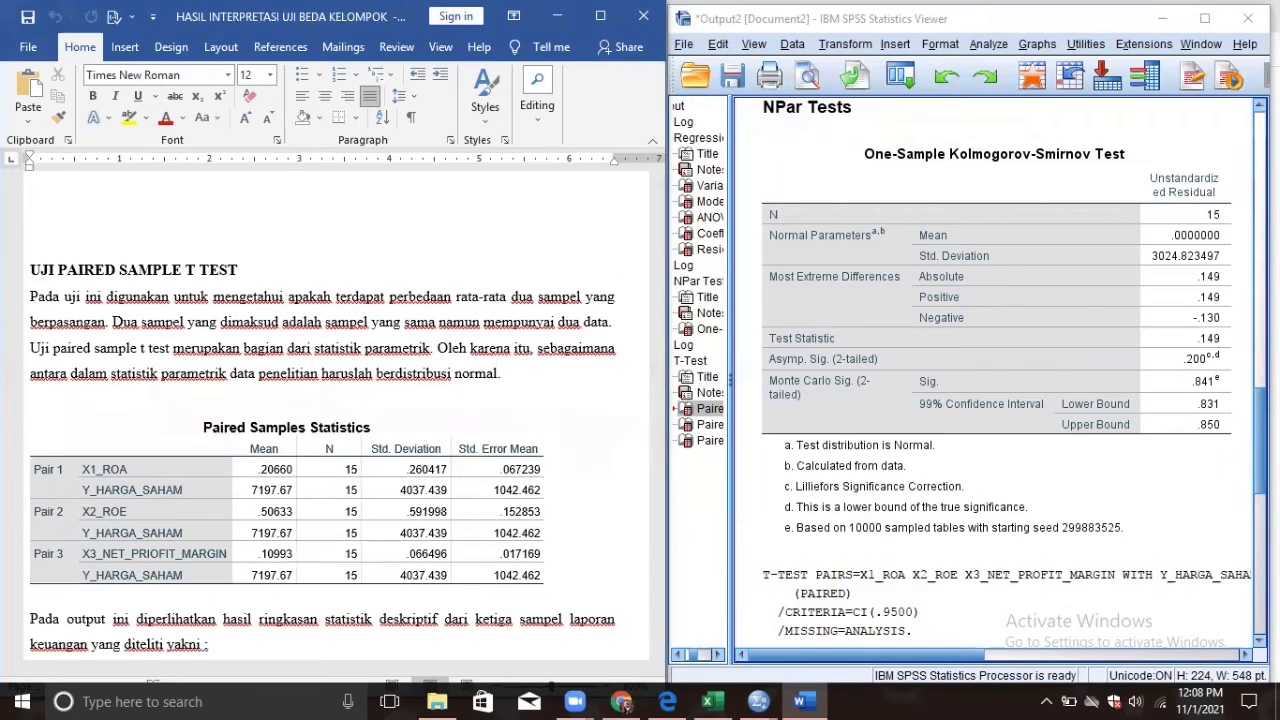
drag(1259, 440, 1259, 505)
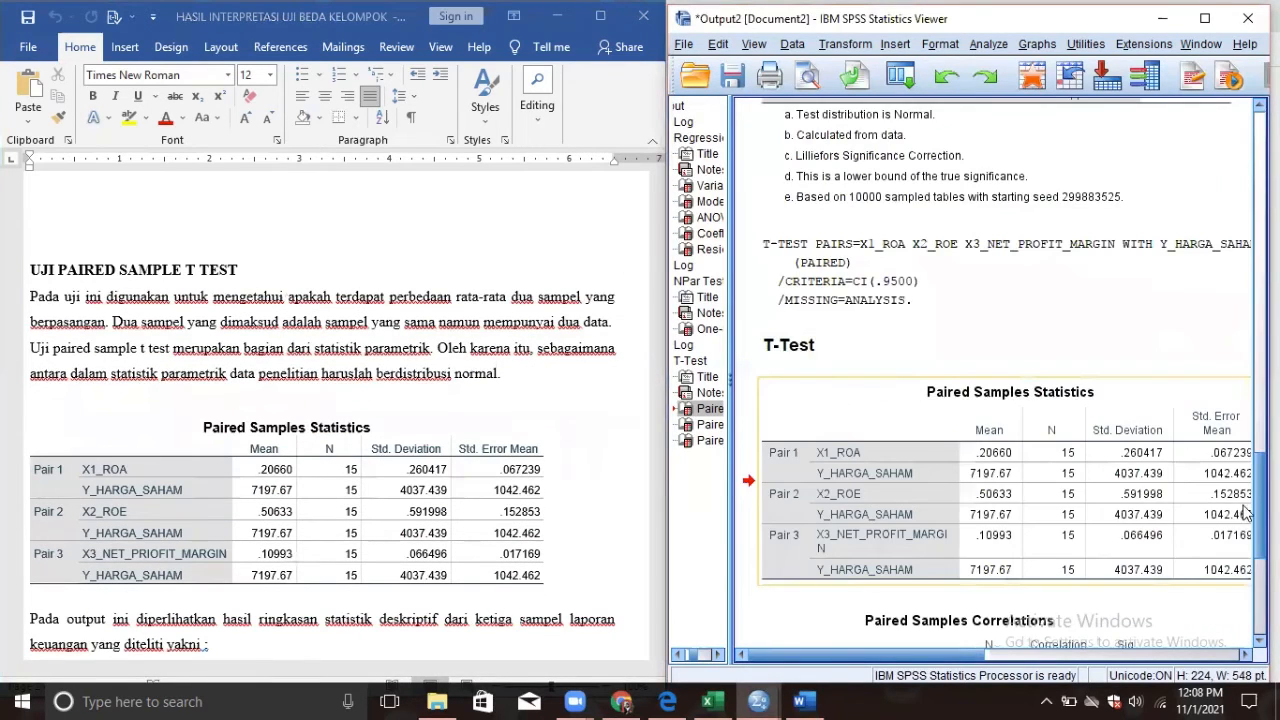
scroll(1245, 512, down, 1)
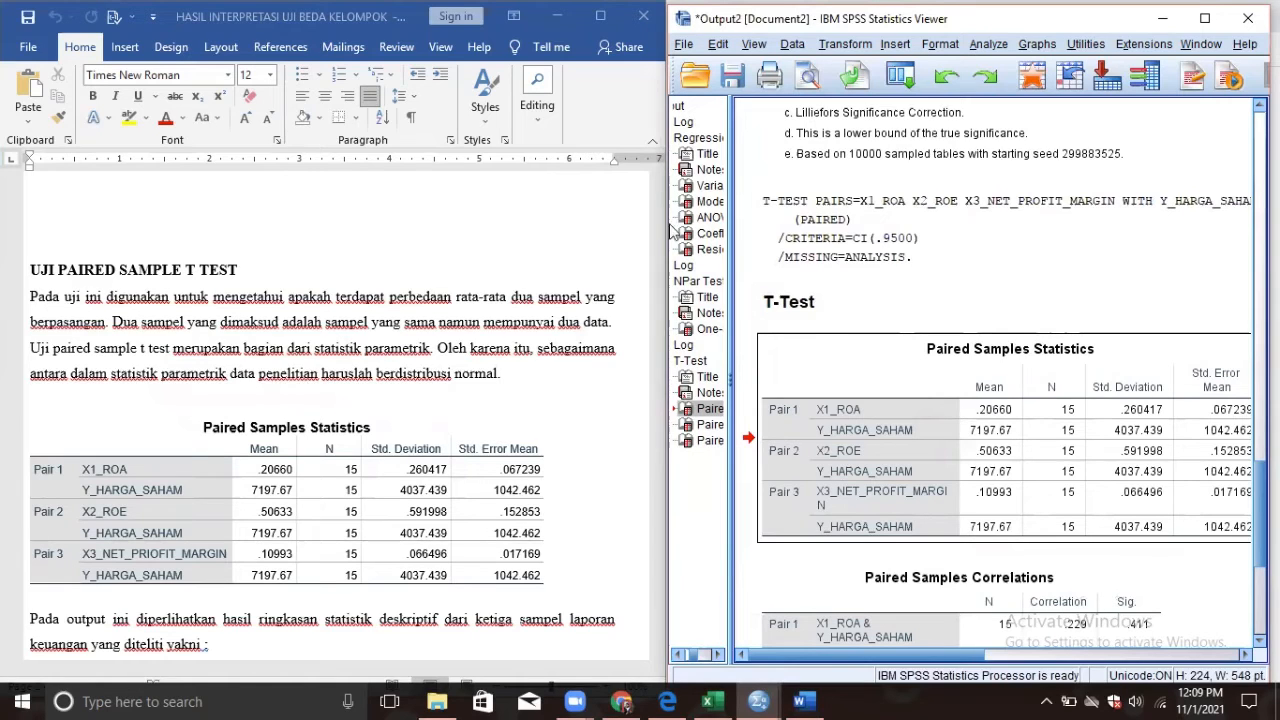
click(606, 321)
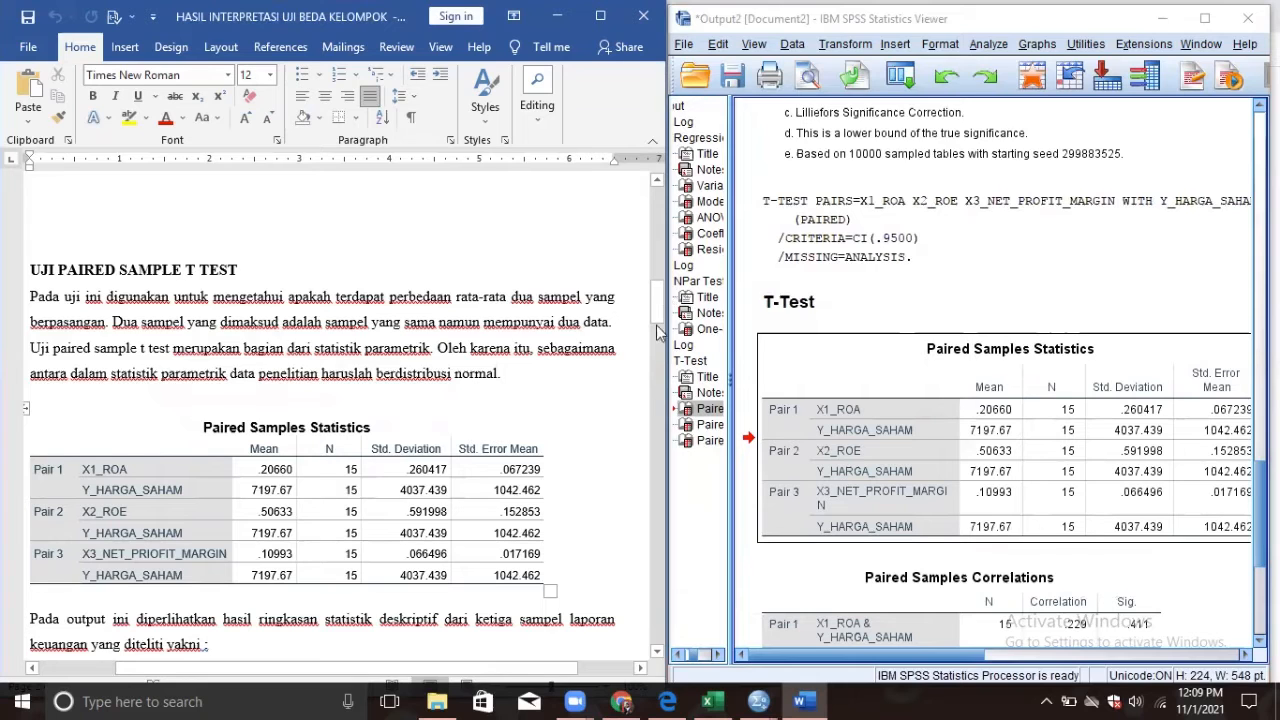
drag(670, 300, 668, 334)
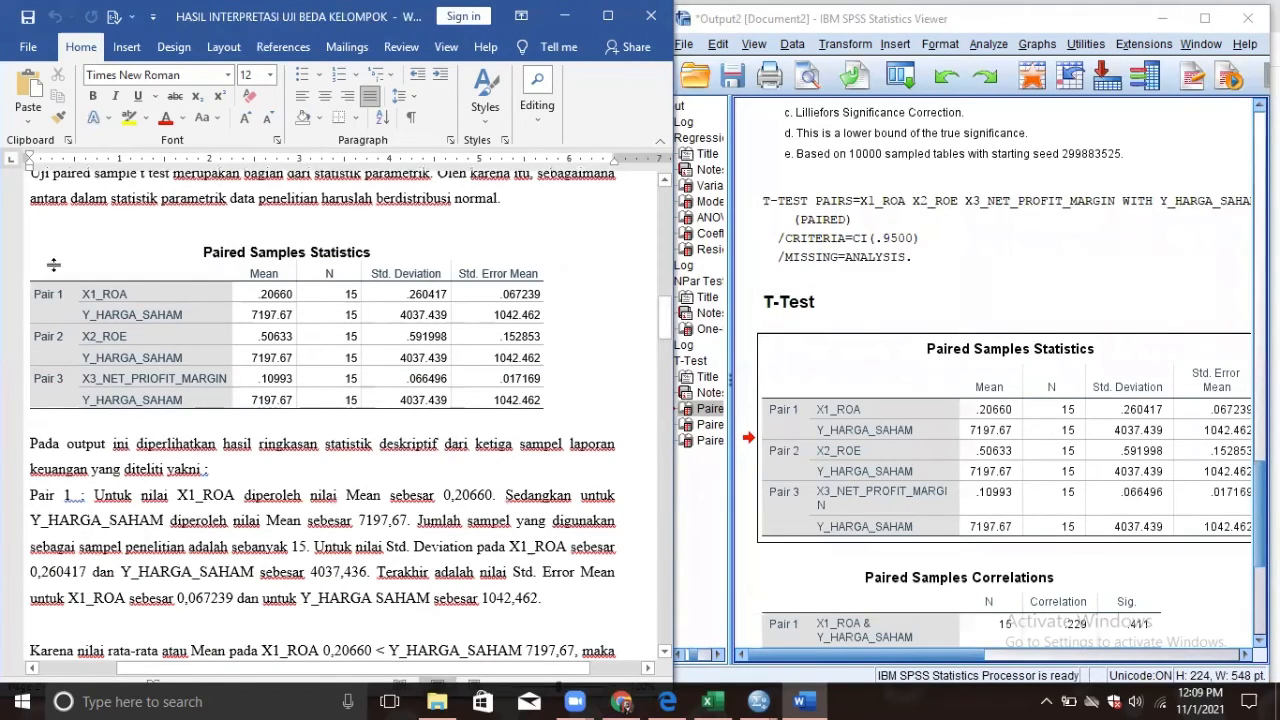
Slightly widen the pair-label column of the Paired Samples Statistics table in the Word document
double_click(115, 296)
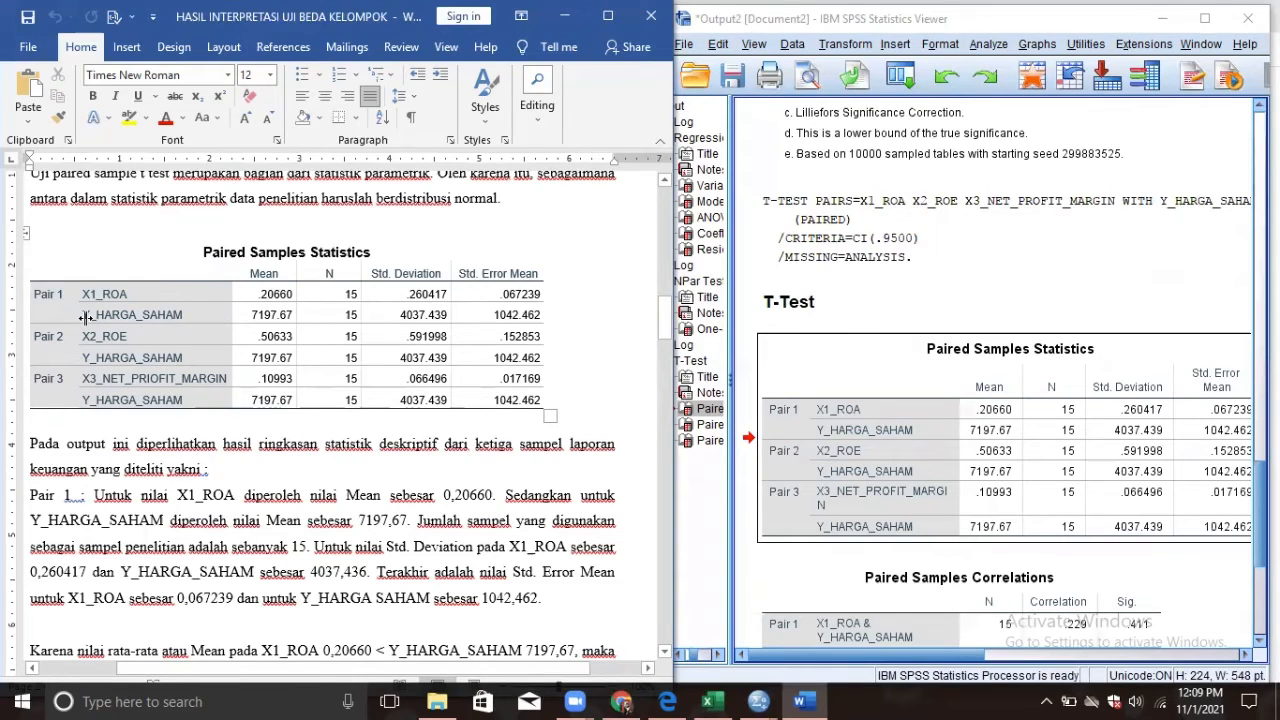
drag(79, 318, 86, 318)
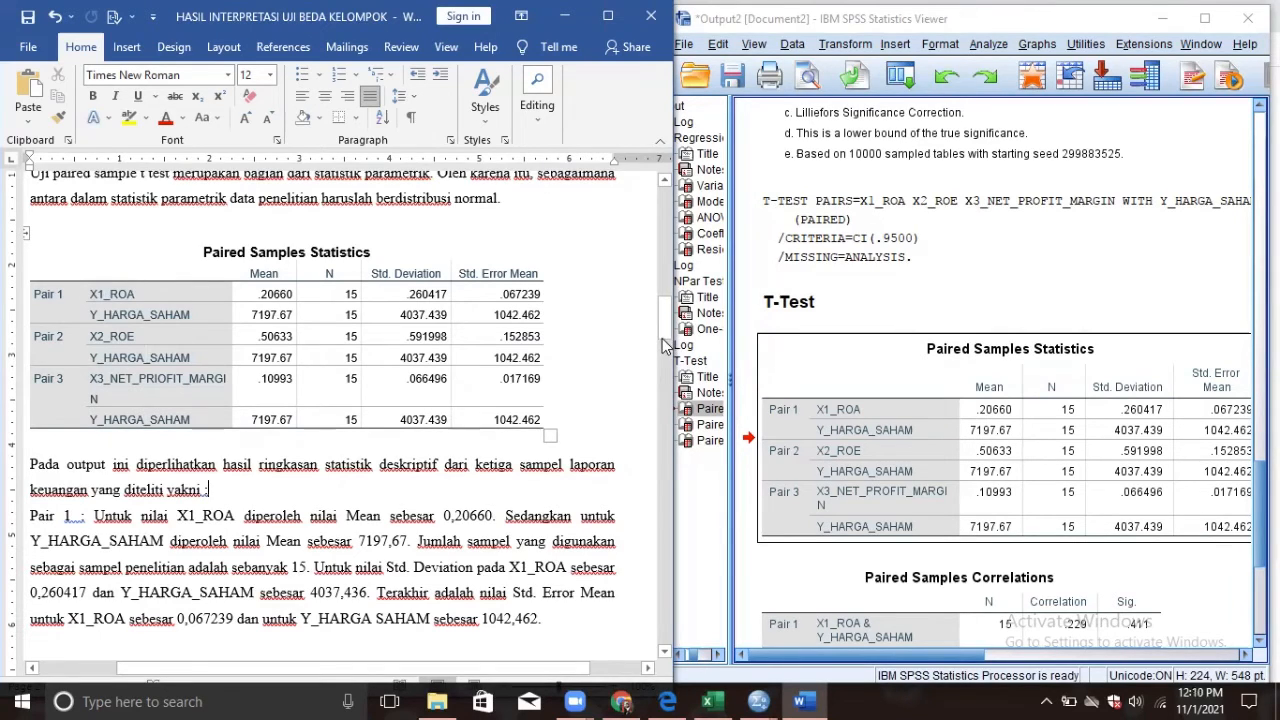
Read the document's descriptive interpretations of Pairs 1, 2 and 3 against the SPSS Paired Samples Statistics table
drag(666, 343, 662, 350)
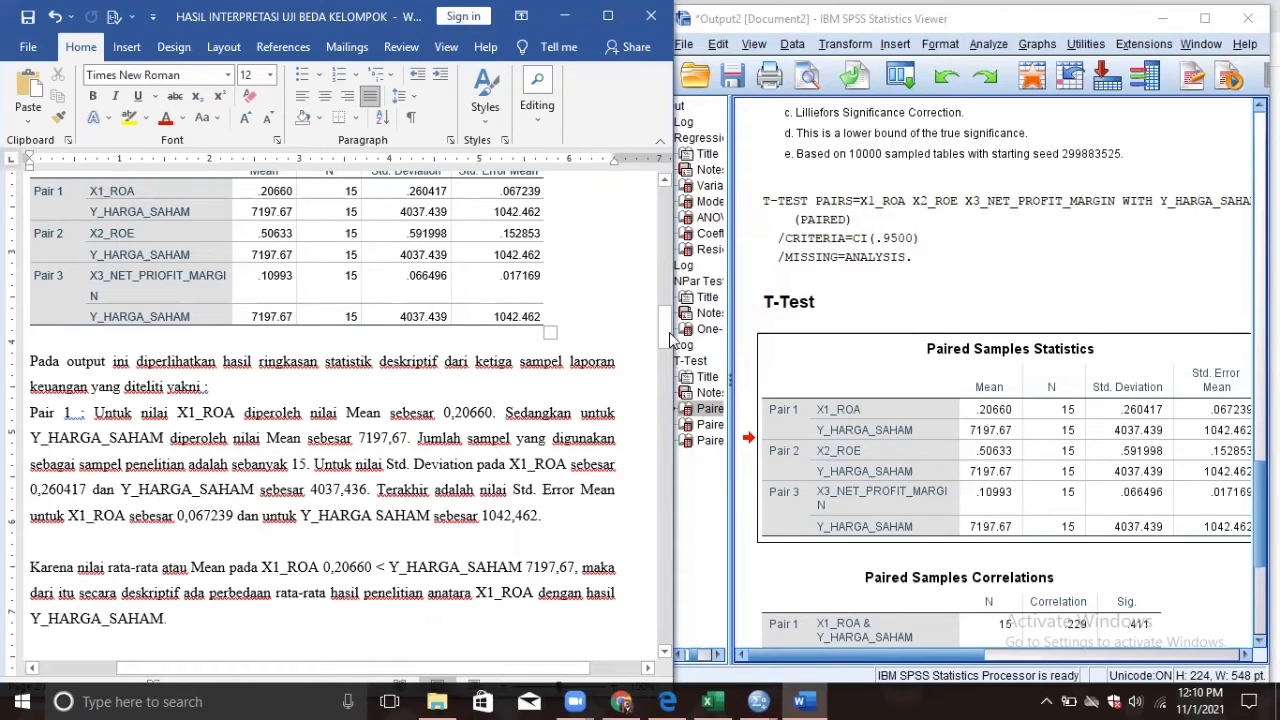
drag(666, 348, 670, 381)
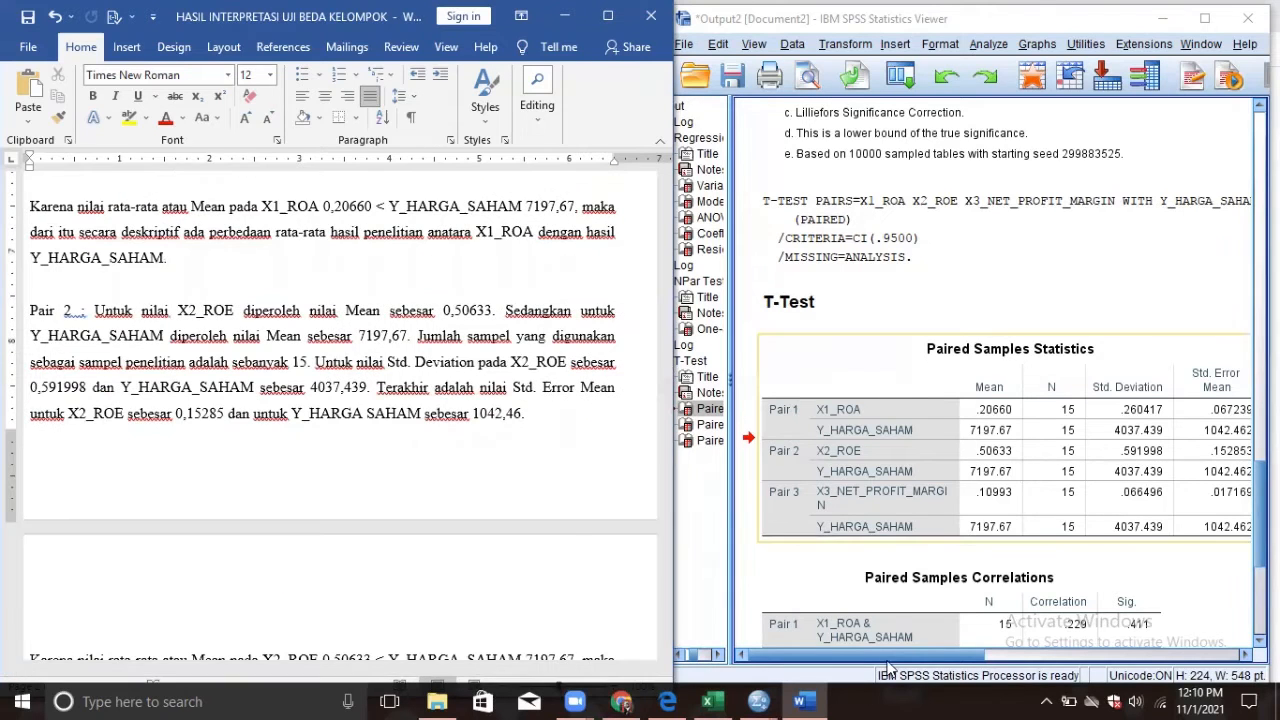
click(988, 662)
click(988, 657)
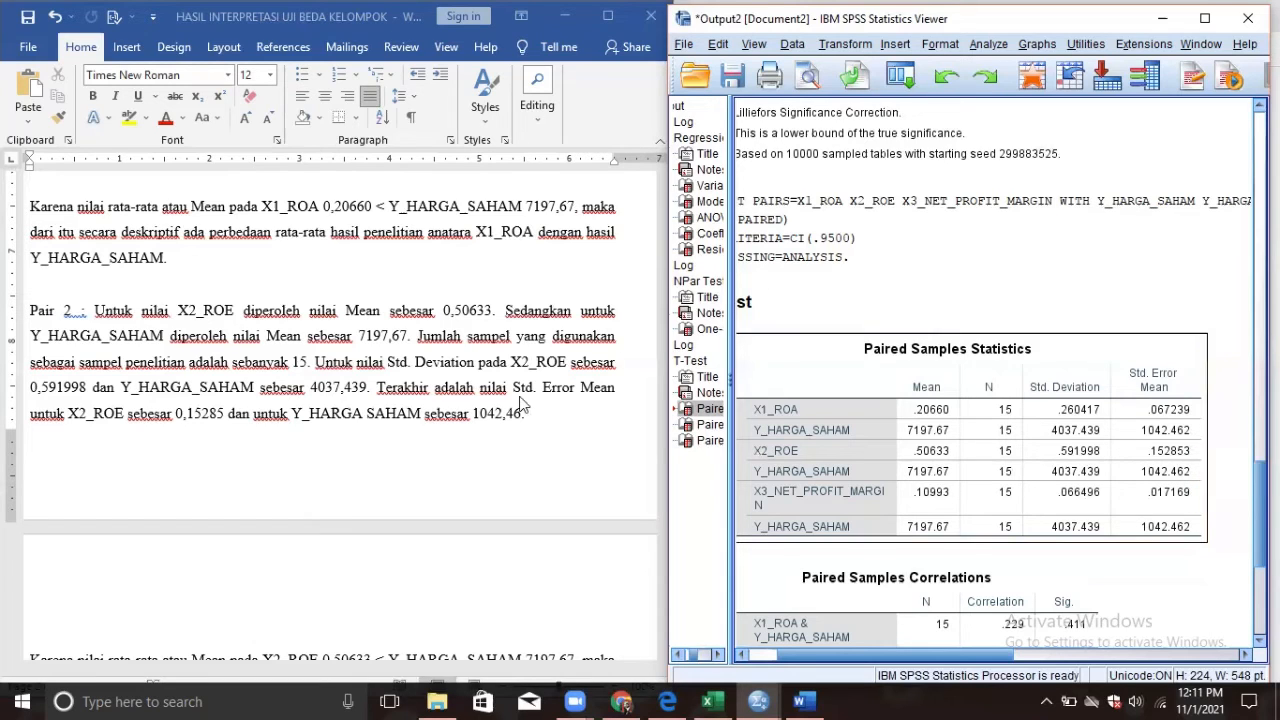
click(566, 436)
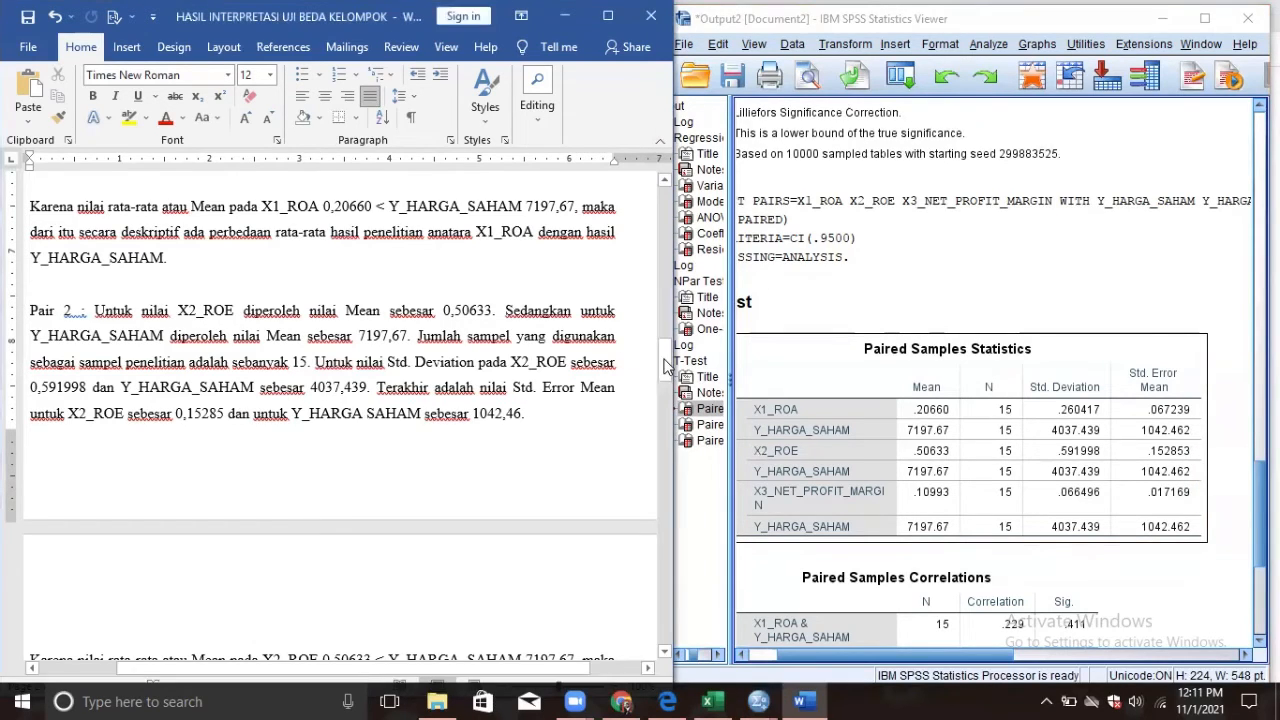
click(668, 380)
drag(668, 380, 668, 390)
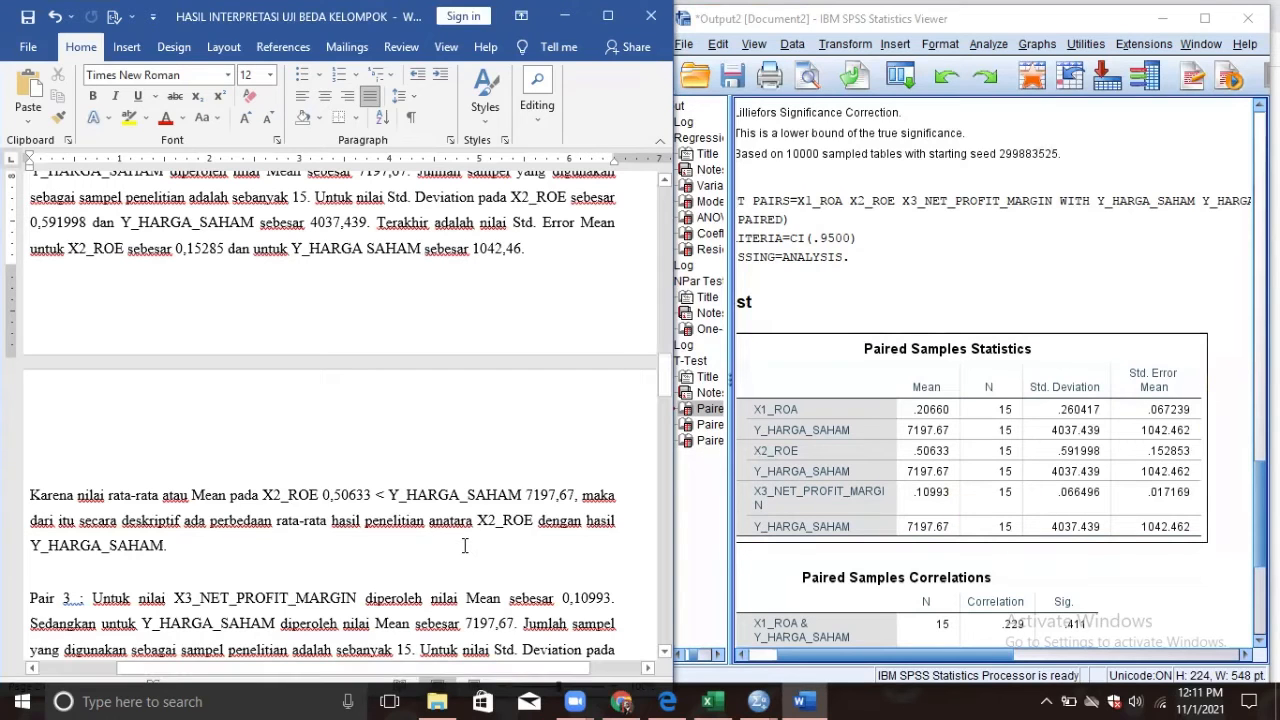
drag(664, 383, 664, 422)
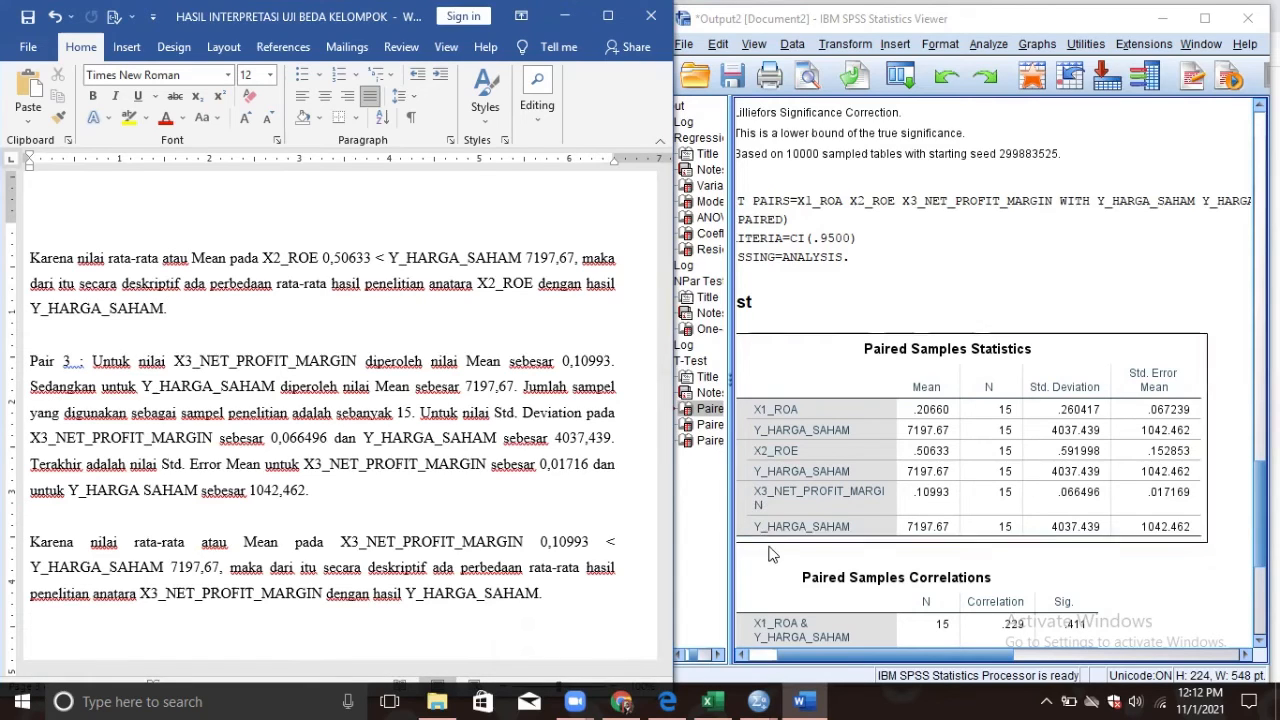
click(897, 540)
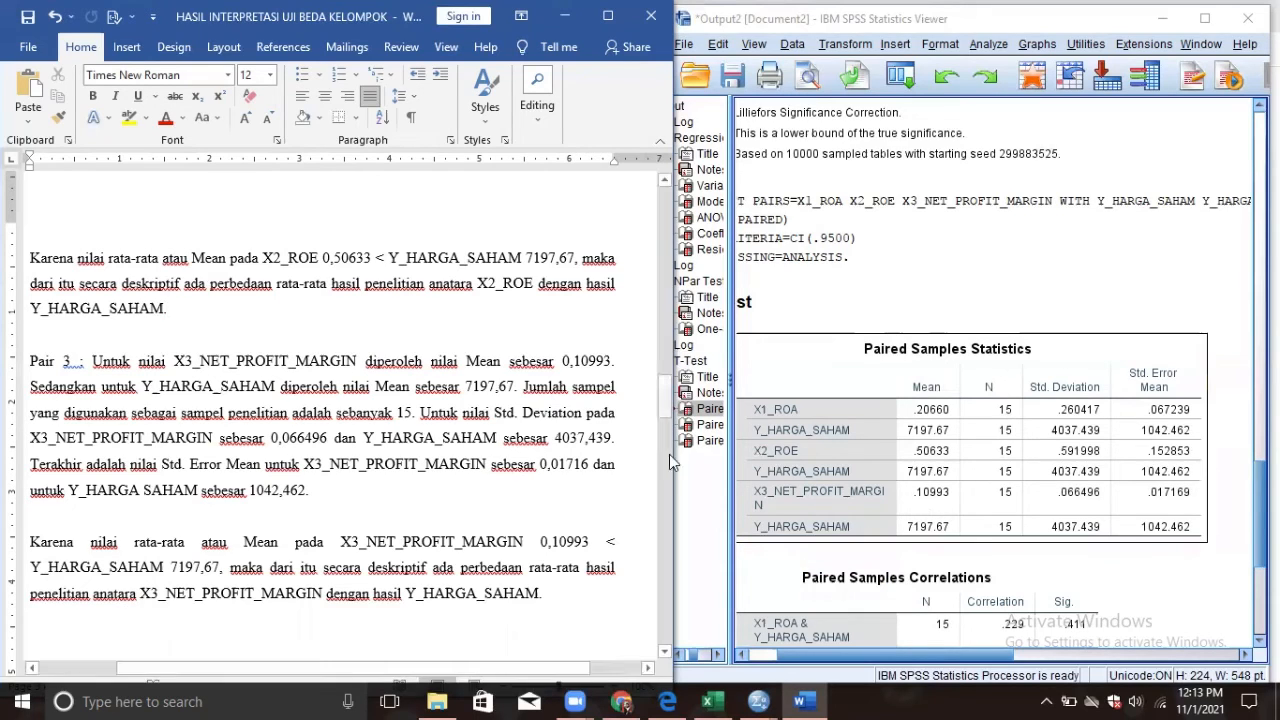
Compare the Paired Samples Correlations tables in both windows and read the document's interpretations of Pairs 1 to 3
drag(665, 400, 667, 489)
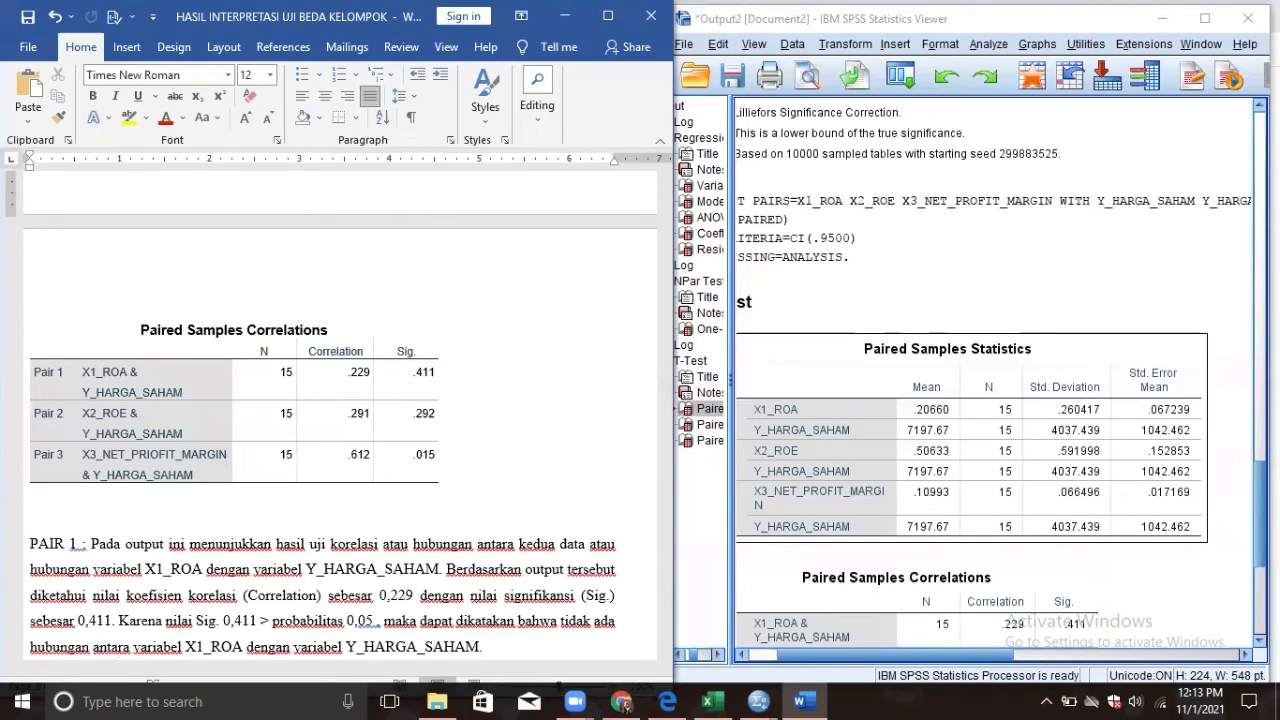
drag(1259, 512, 1259, 546)
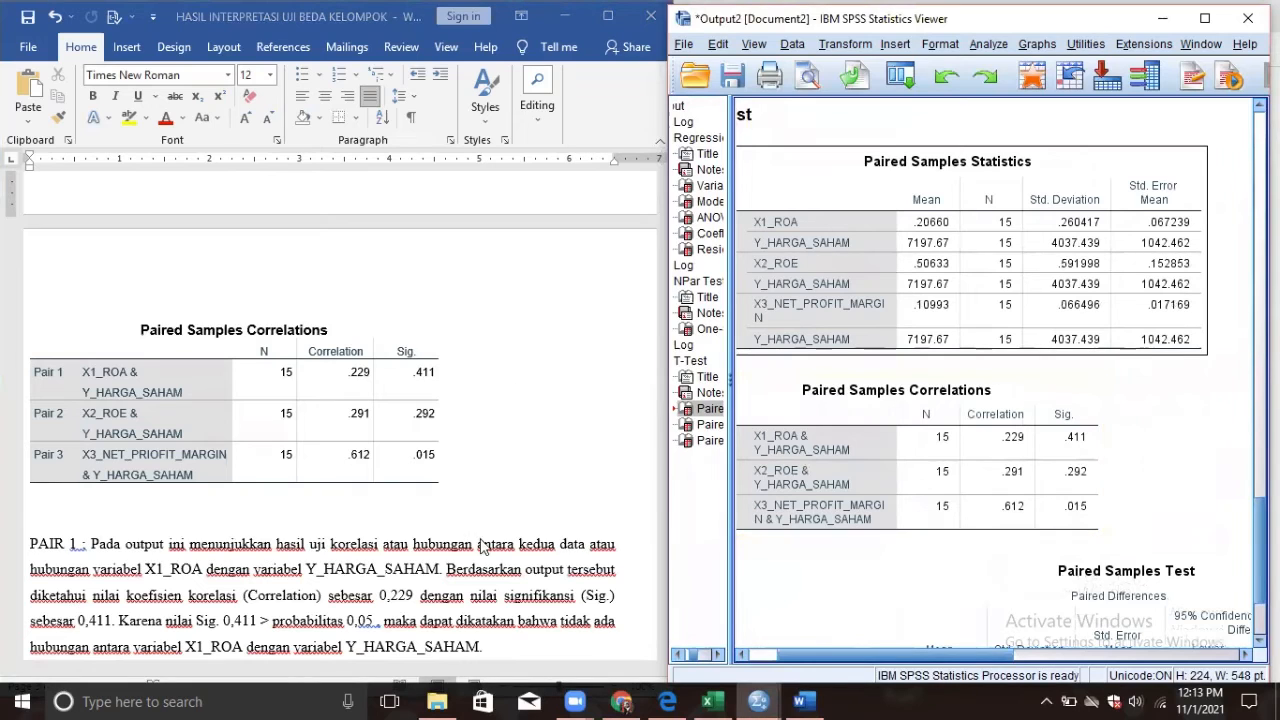
click(590, 374)
drag(664, 492, 665, 518)
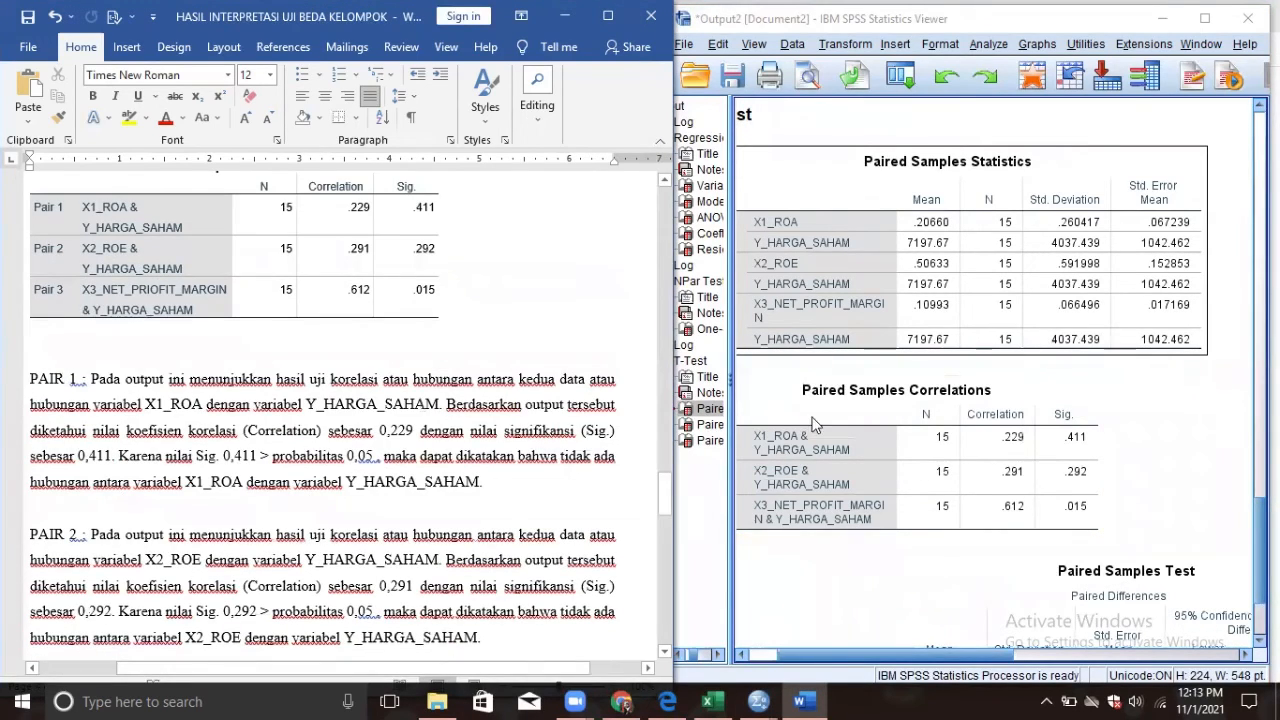
click(816, 448)
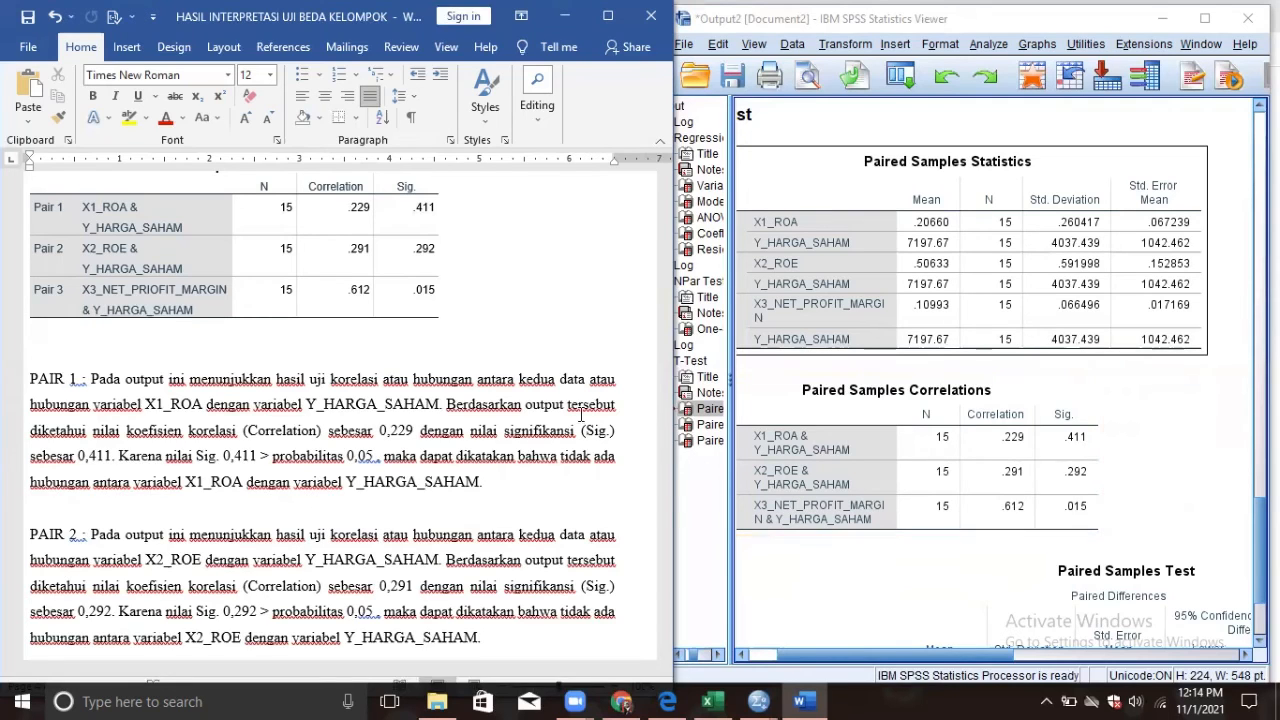
drag(667, 490, 667, 510)
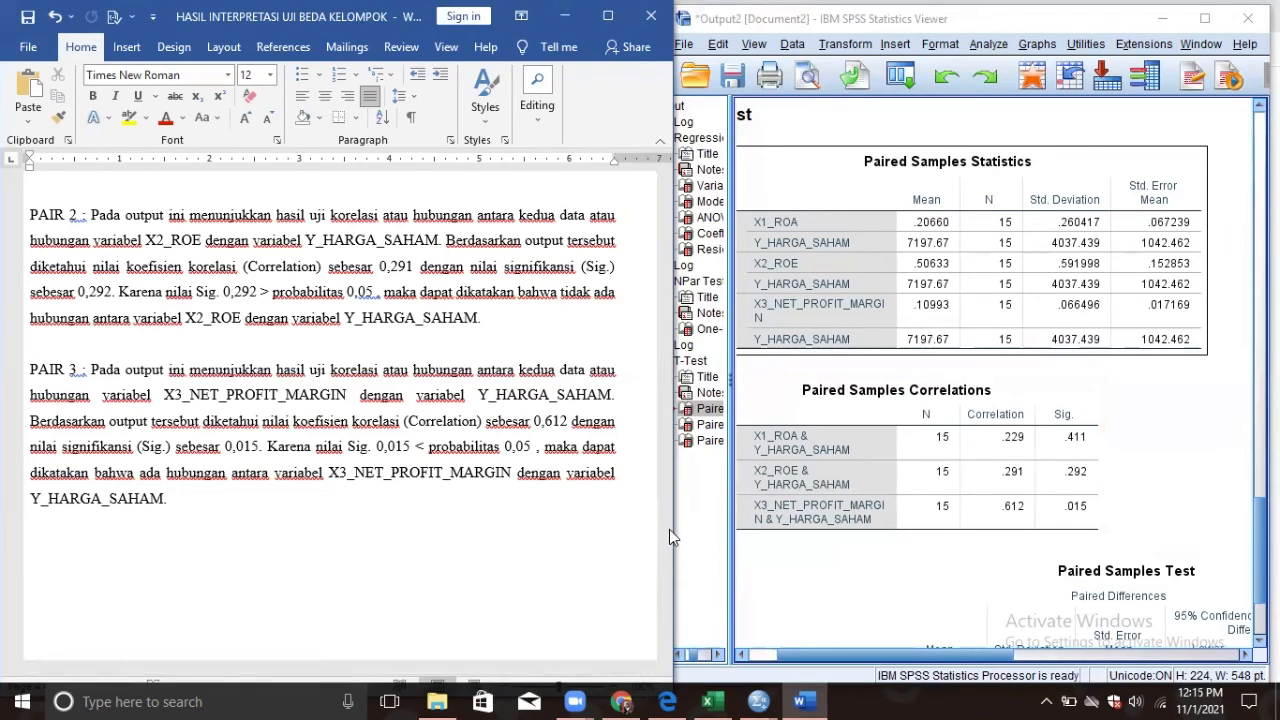
Compare the Paired Samples Test tables in the Word document and SPSS output, and read the document's decision criteria for Sig. (2-tailed)
scroll(667, 576, down, 7)
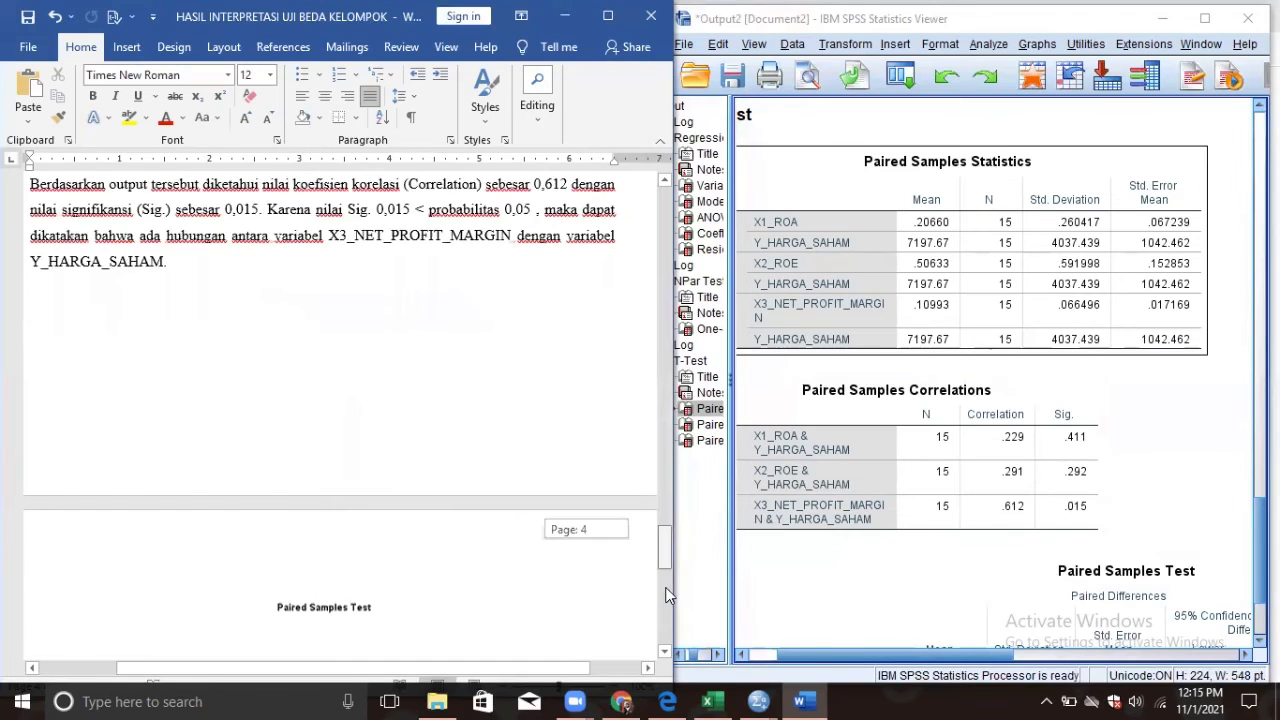
drag(1260, 562, 1260, 596)
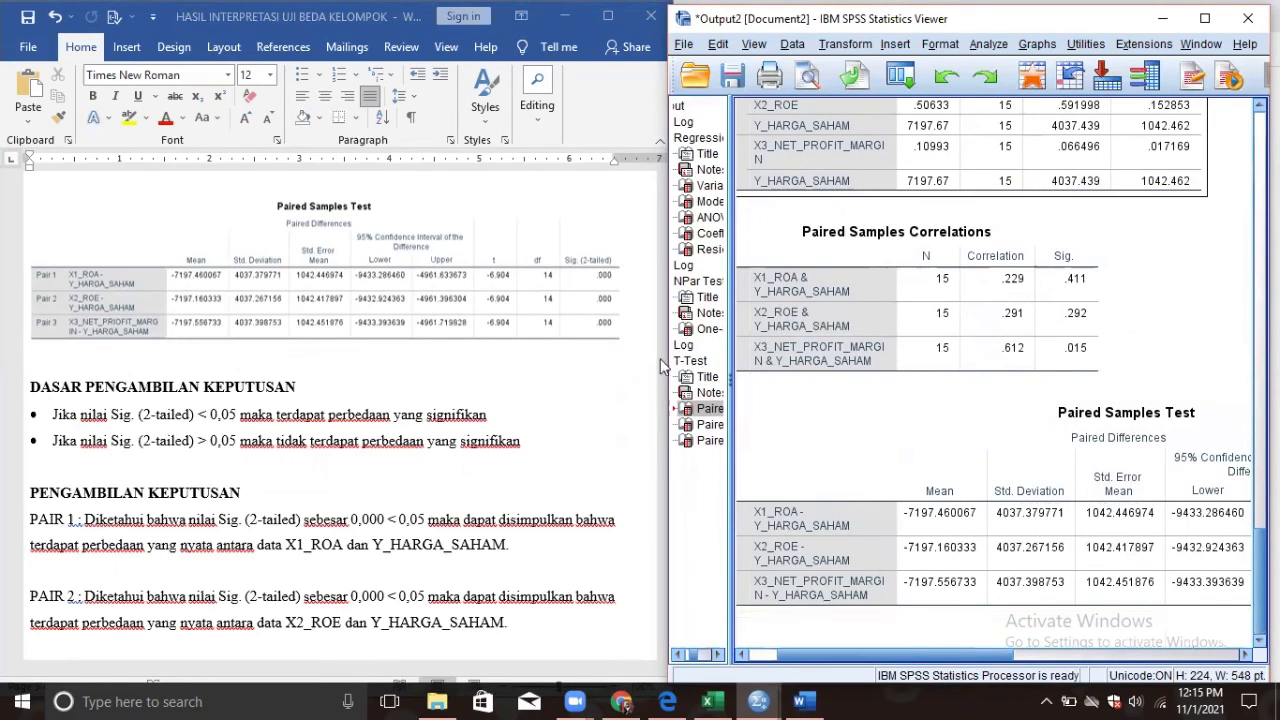
click(664, 326)
drag(660, 580, 664, 600)
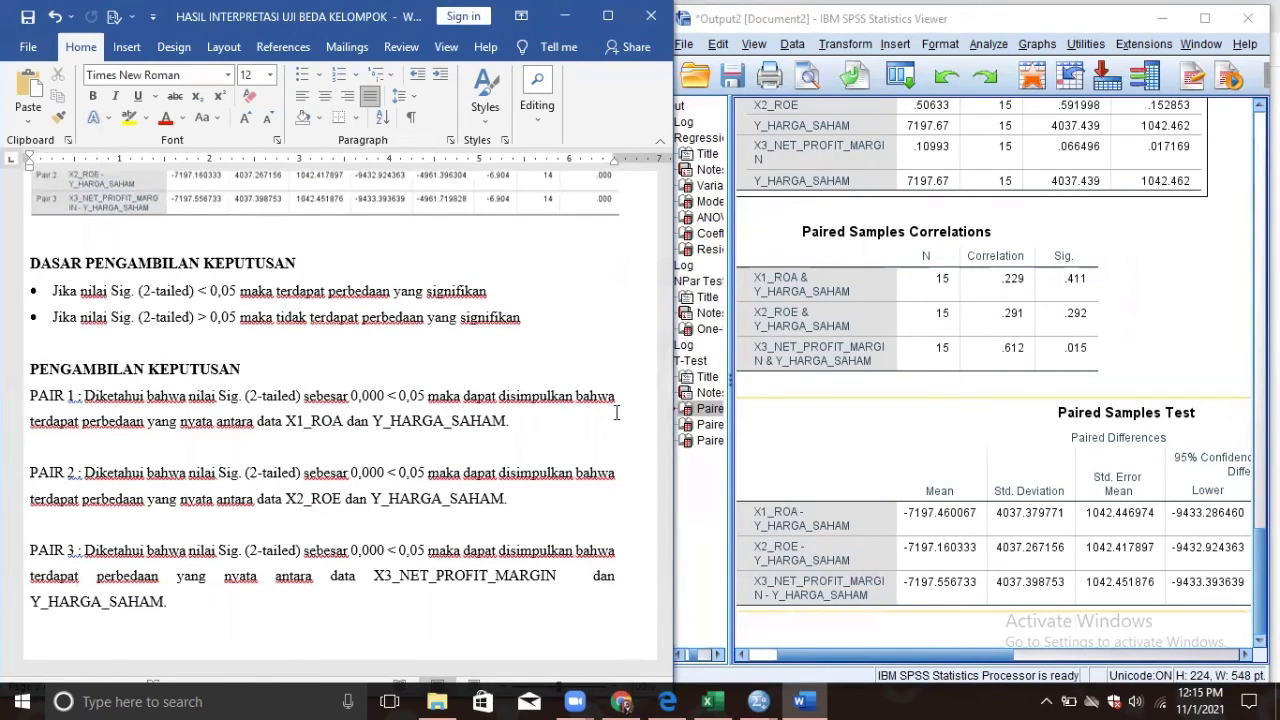
Review the document's Sig. (2-tailed) comparisons and conclusions for Pairs 1, 2 and 3 against the SPSS Paired Samples Test table, through the document's end
drag(303, 398, 415, 400)
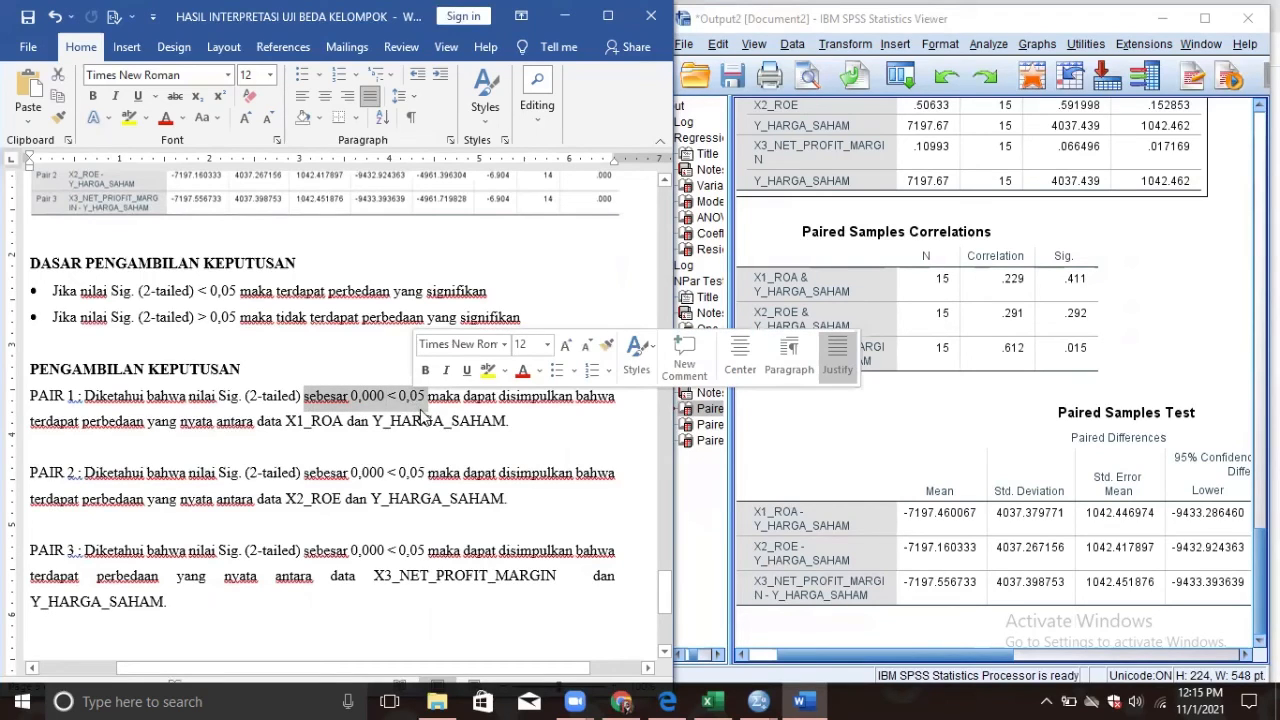
click(800, 495)
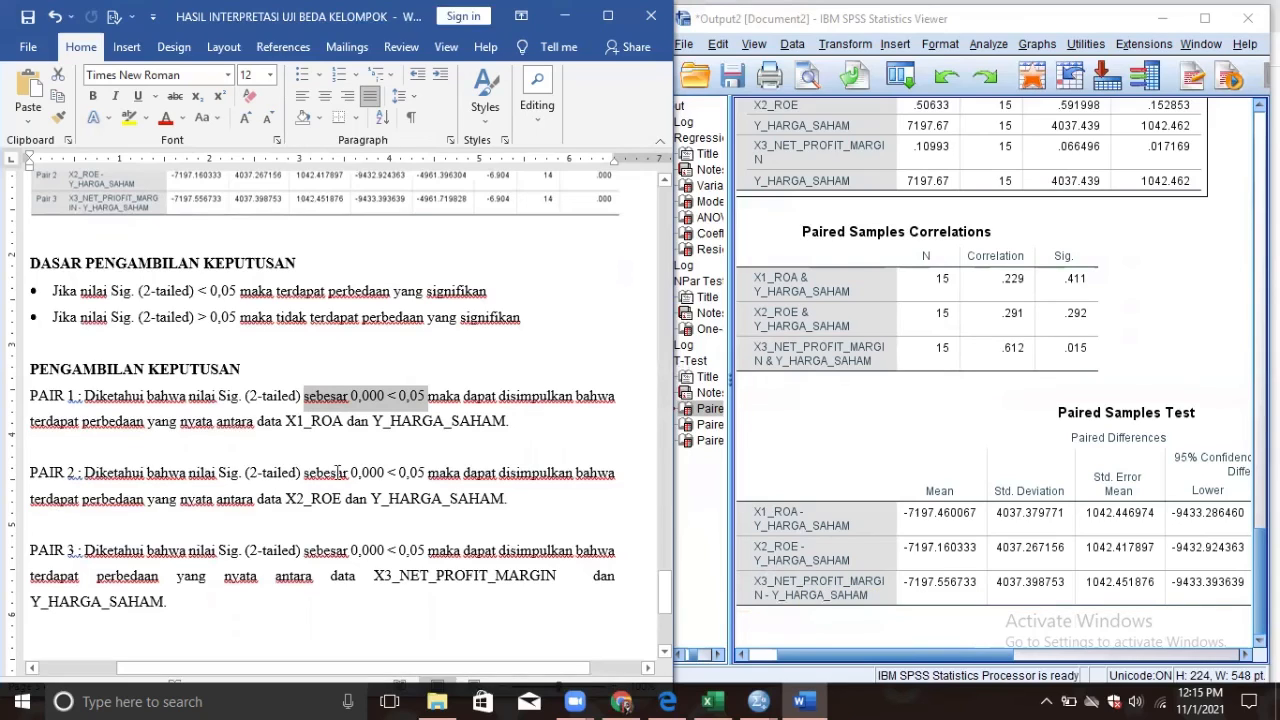
drag(361, 474, 427, 480)
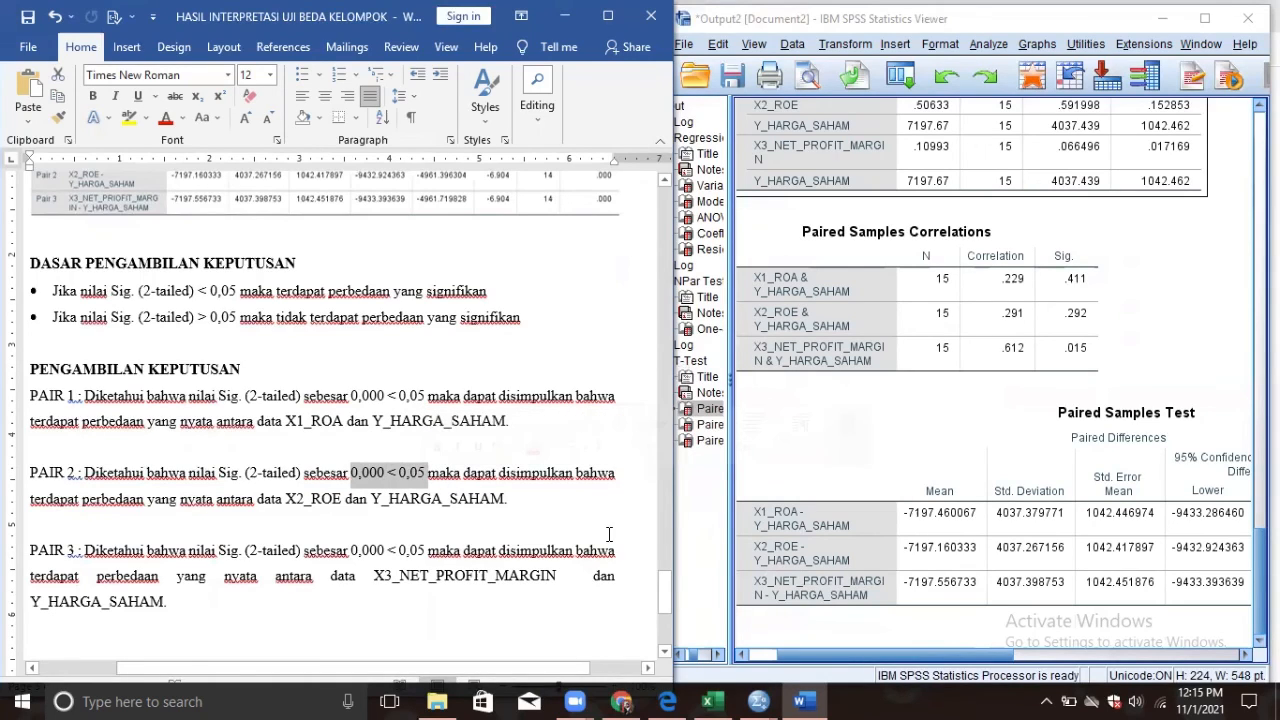
click(812, 595)
drag(362, 549, 436, 563)
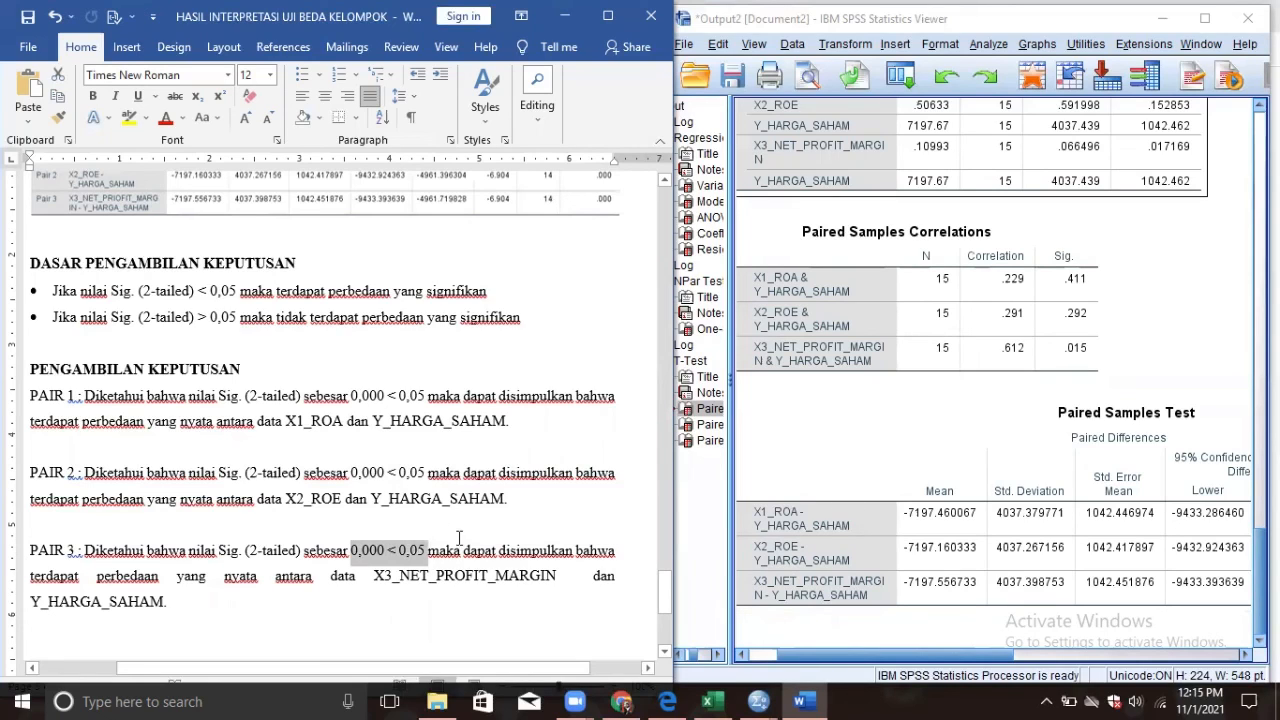
click(760, 588)
drag(665, 603, 671, 645)
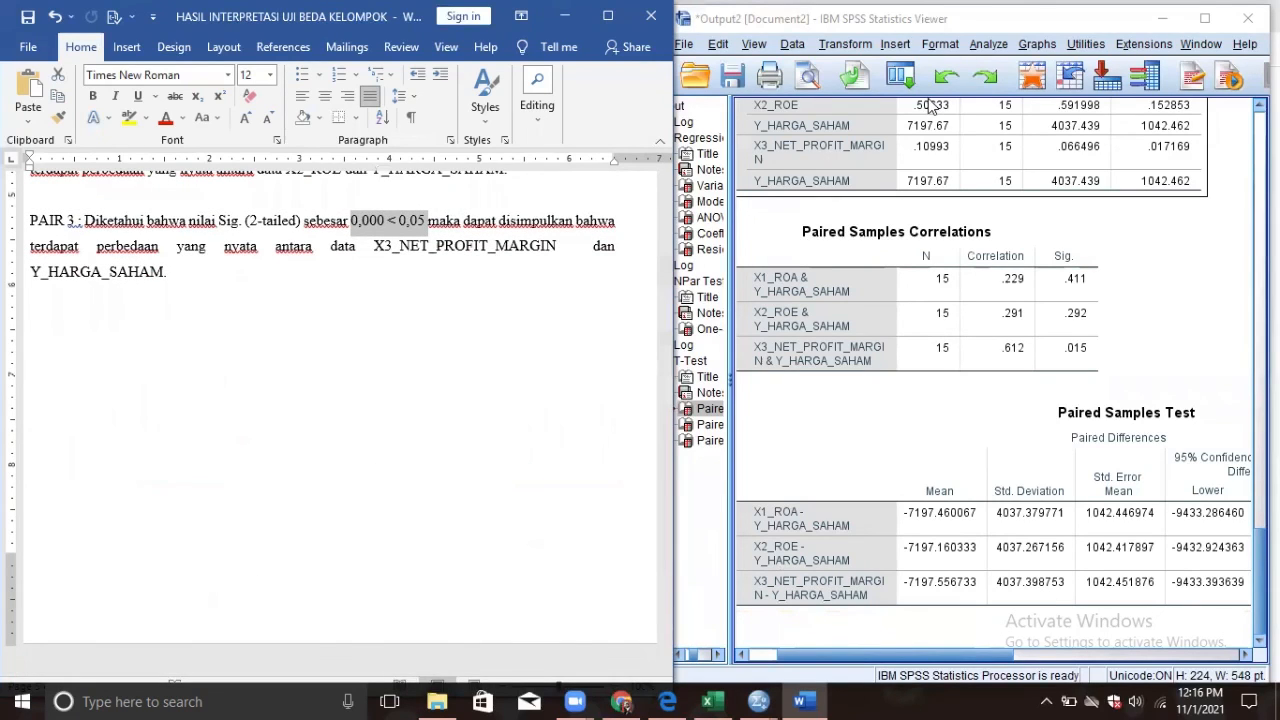